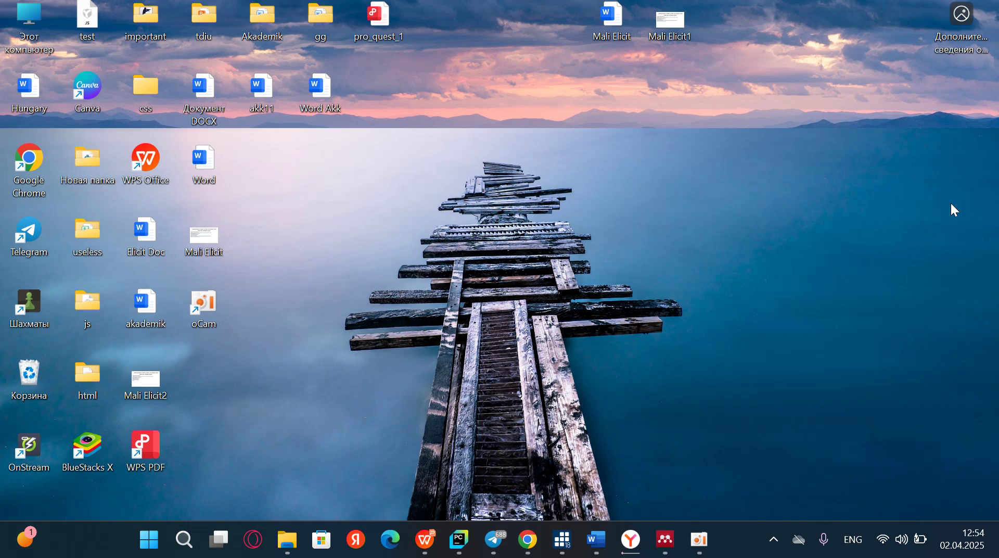
# Switch to Telegram, open the 20-item research task list photo in the private chat, read it, and minimize the windows
pyautogui.moveTo(703, 544)
pyautogui.click(493, 539)
pyautogui.moveTo(481, 523)
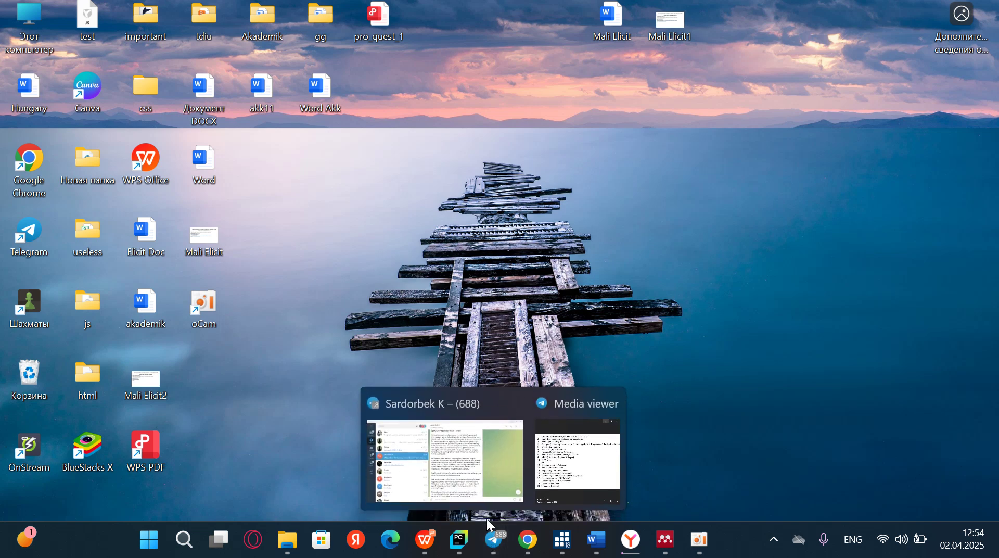
pyautogui.click(468, 431)
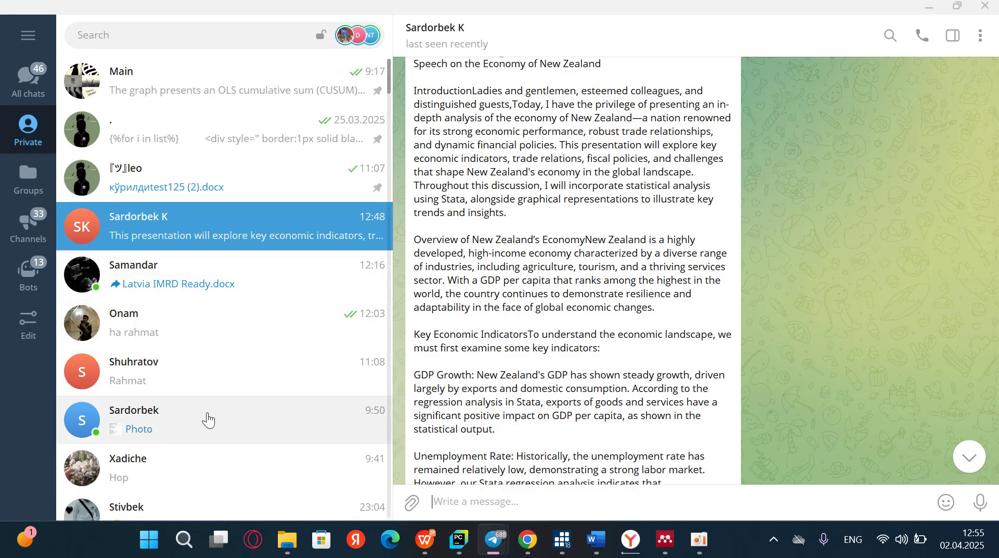
pyautogui.click(167, 423)
pyautogui.doubleClick(543, 393)
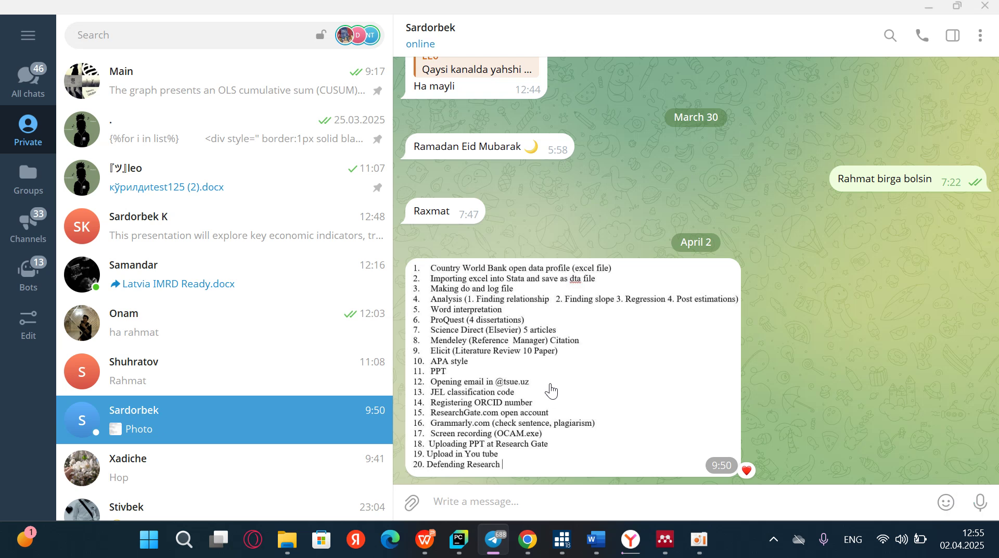
pyautogui.click(503, 368)
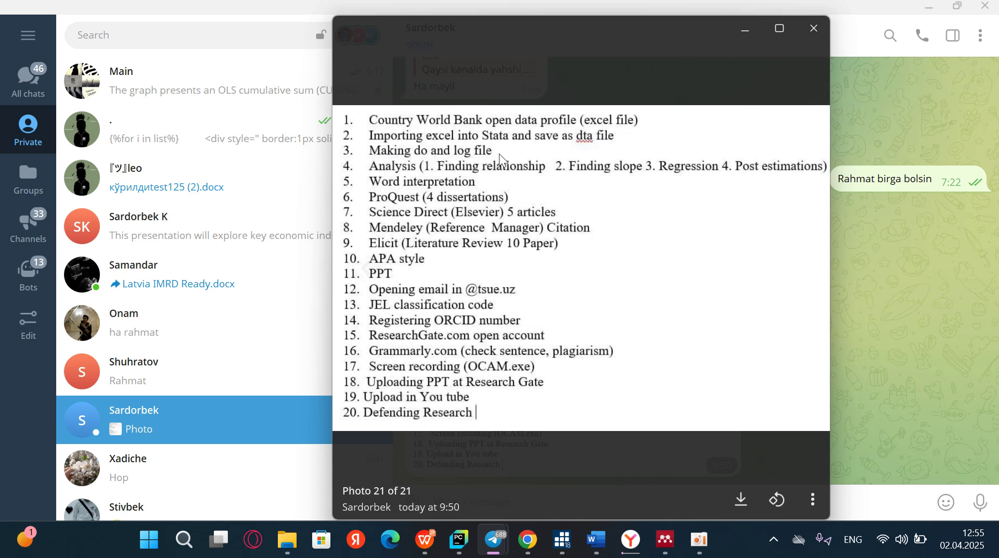
pyautogui.click(745, 29)
pyautogui.click(929, 8)
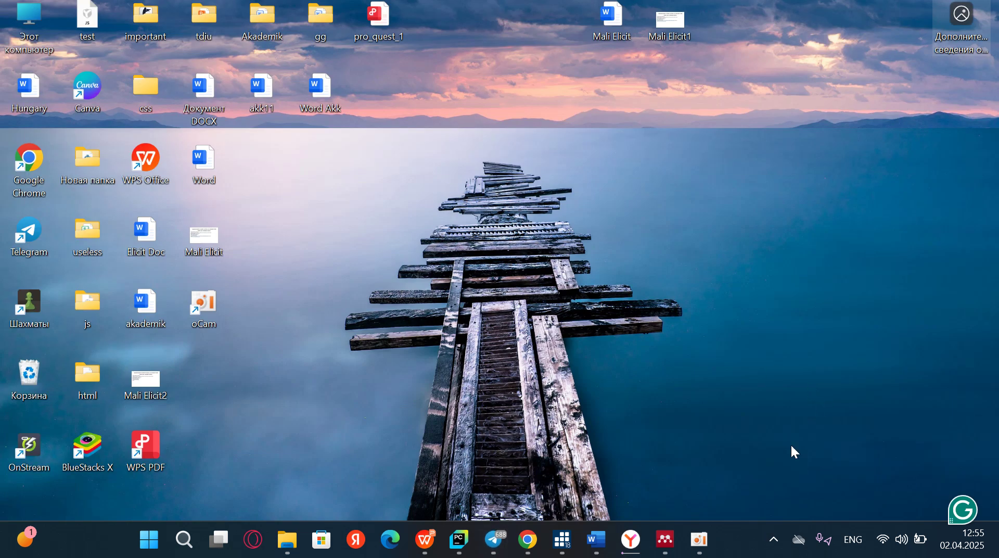
pyautogui.click(711, 542)
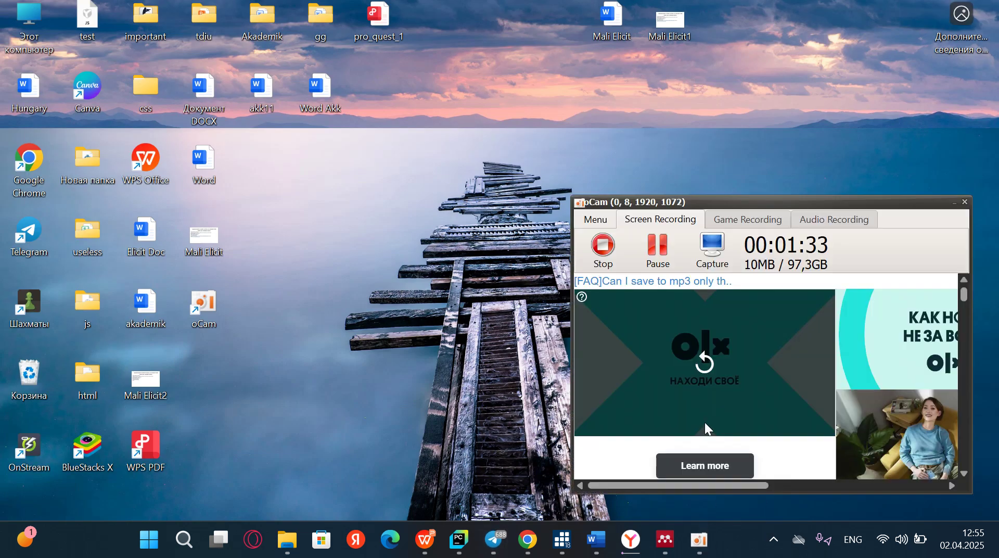
pyautogui.click(664, 270)
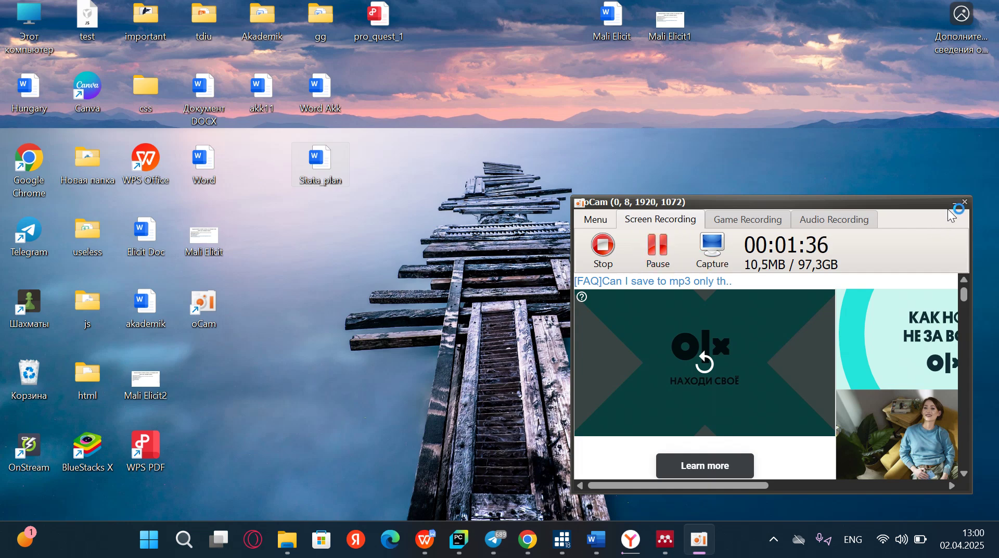
pyautogui.click(955, 204)
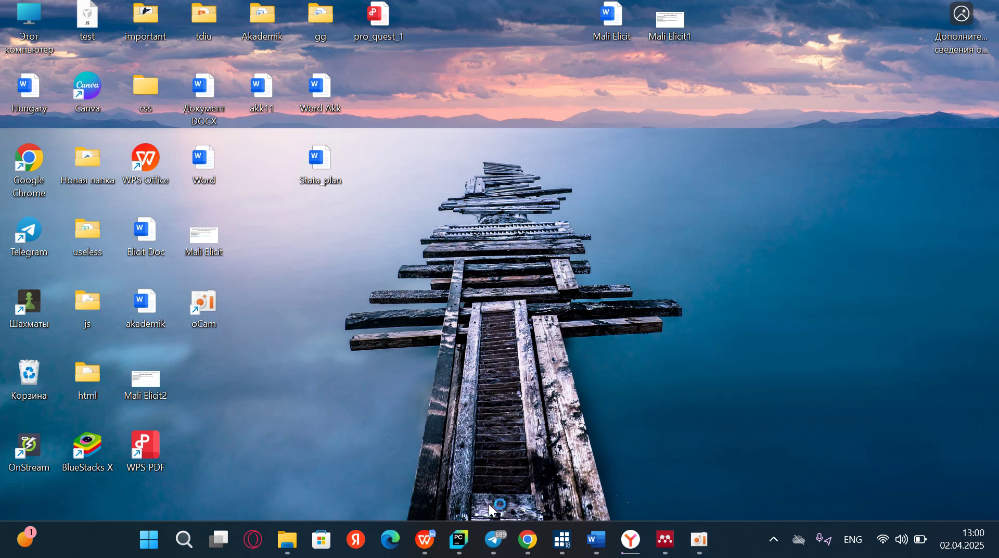
# Switch to the World Bank Open Data page in Chrome and open its country listing
pyautogui.click(459, 540)
pyautogui.click(459, 541)
pyautogui.moveTo(525, 551)
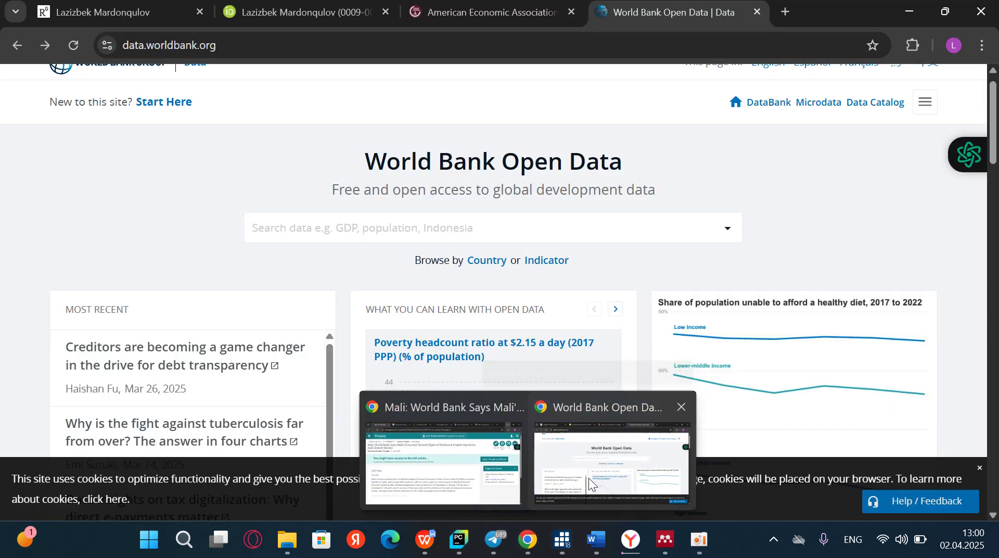
pyautogui.click(589, 478)
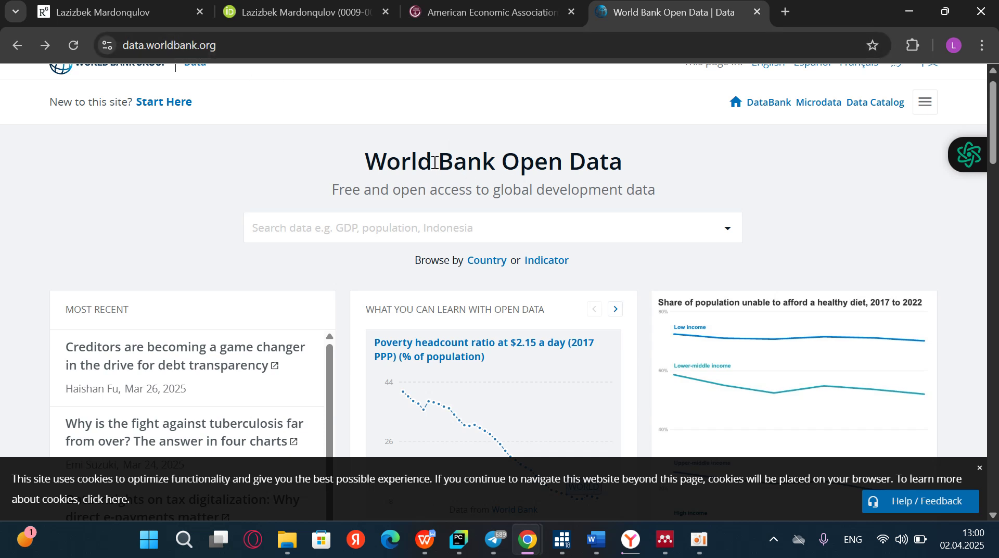
pyautogui.moveTo(367, 164); pyautogui.dragTo(624, 167)
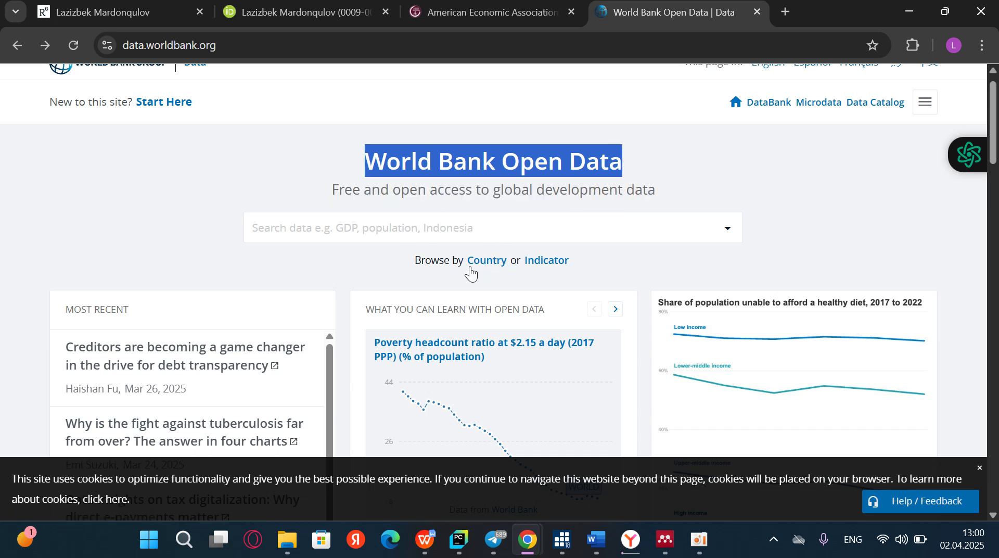
pyautogui.click(501, 268)
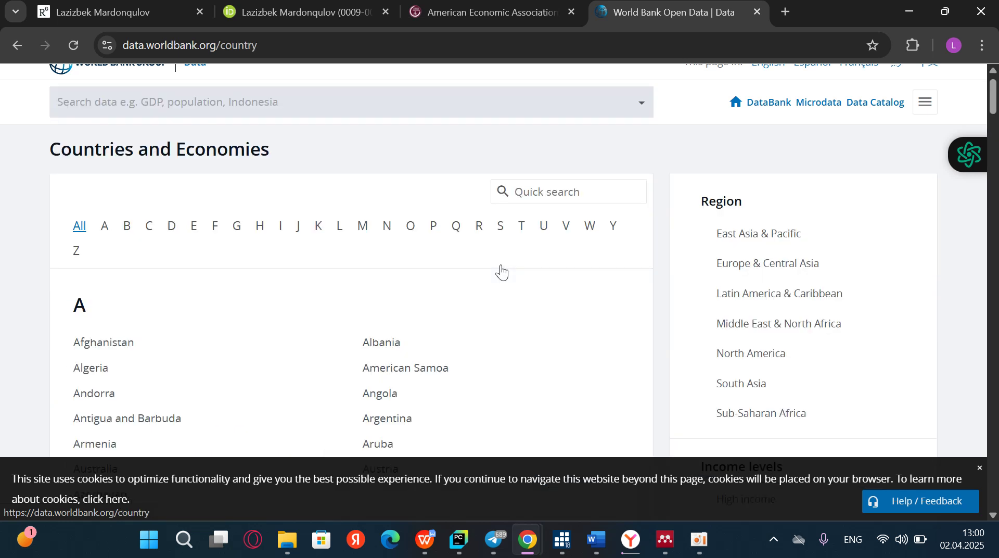
# Look through the alphabetical list of countries and economies
pyautogui.scroll(-2, 420, 243)
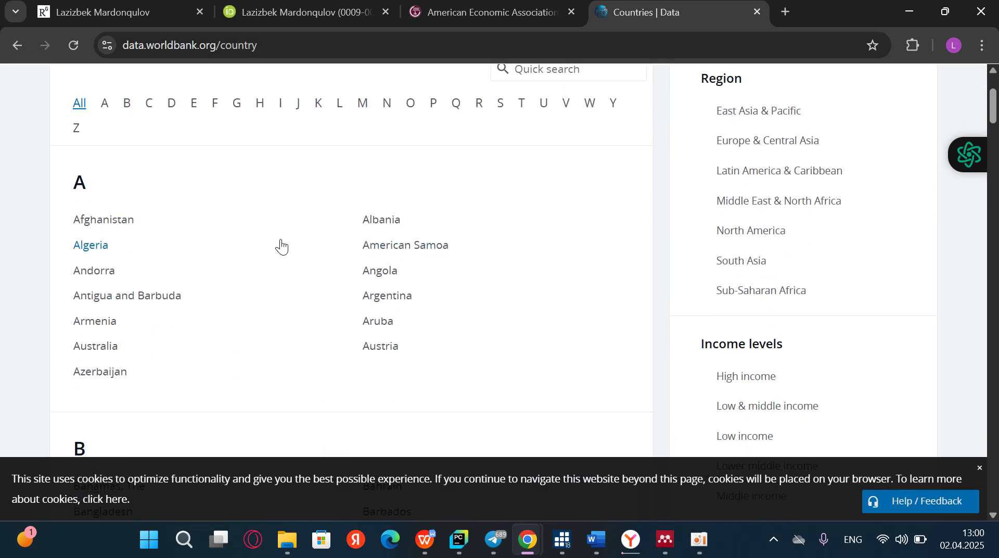
pyautogui.scroll(-3, 281, 245)
pyautogui.scroll(-3, 477, 300)
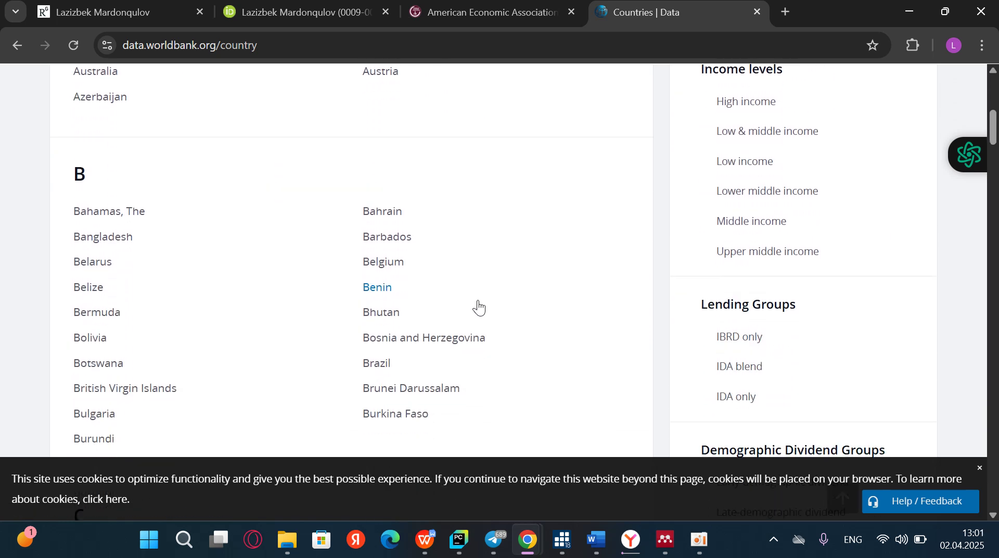
pyautogui.scroll(7, 477, 299)
pyautogui.scroll(1, 448, 293)
pyautogui.scroll(-1, 328, 270)
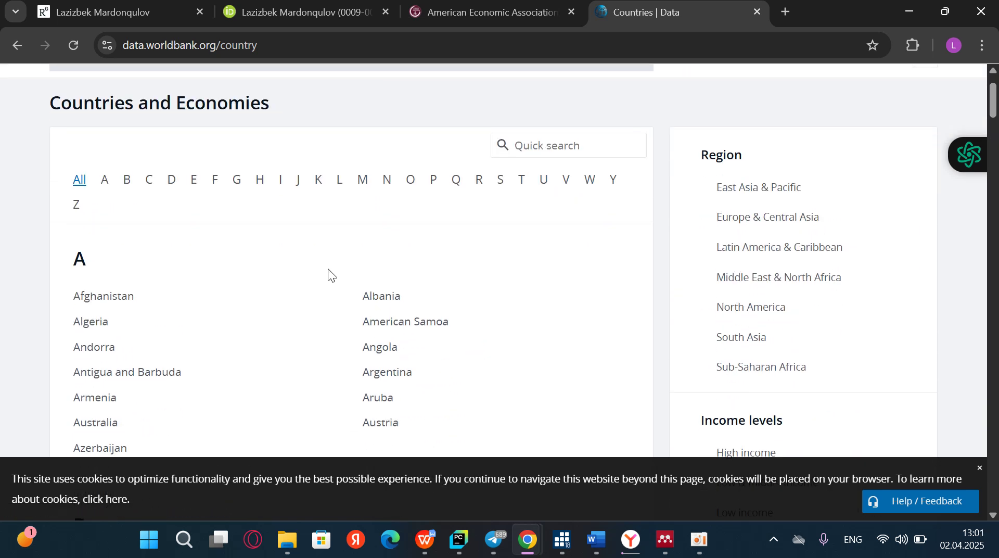
pyautogui.scroll(1, 442, 245)
# Search the country list for Mali and clear the search text
pyautogui.click(552, 216)
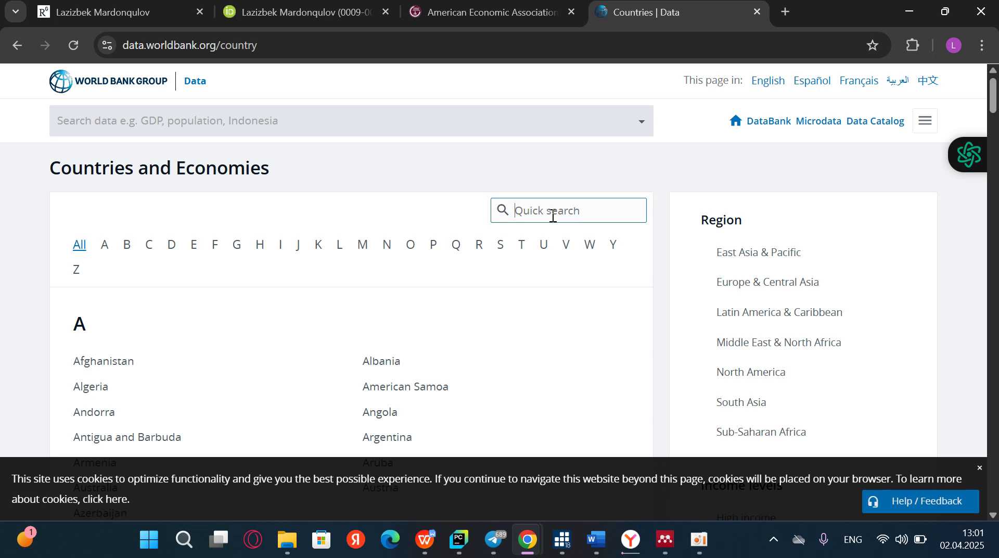
pyautogui.write('Mali')
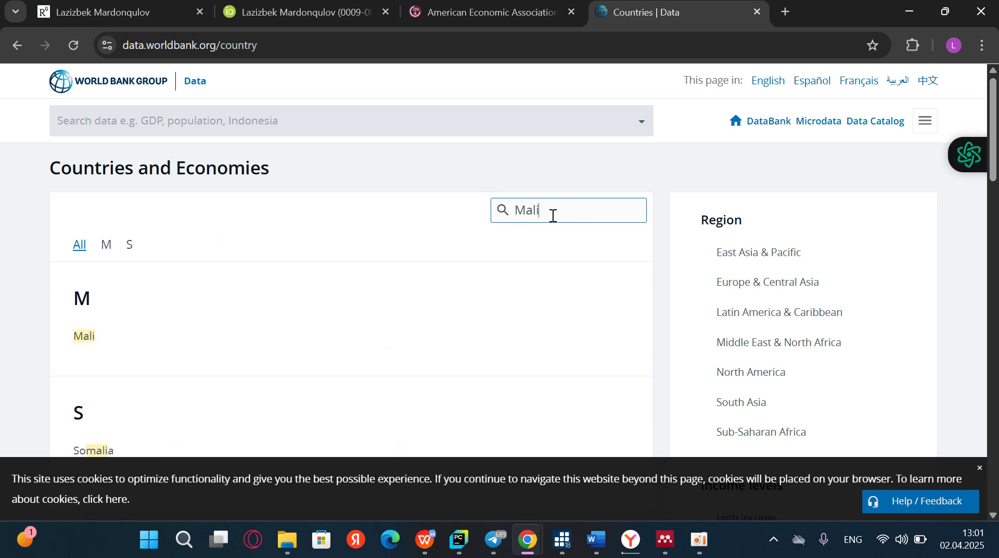
pyautogui.press('BackSpace')
pyautogui.press('BackSpace')
pyautogui.press('BackSpace')
pyautogui.press('BackSpace')
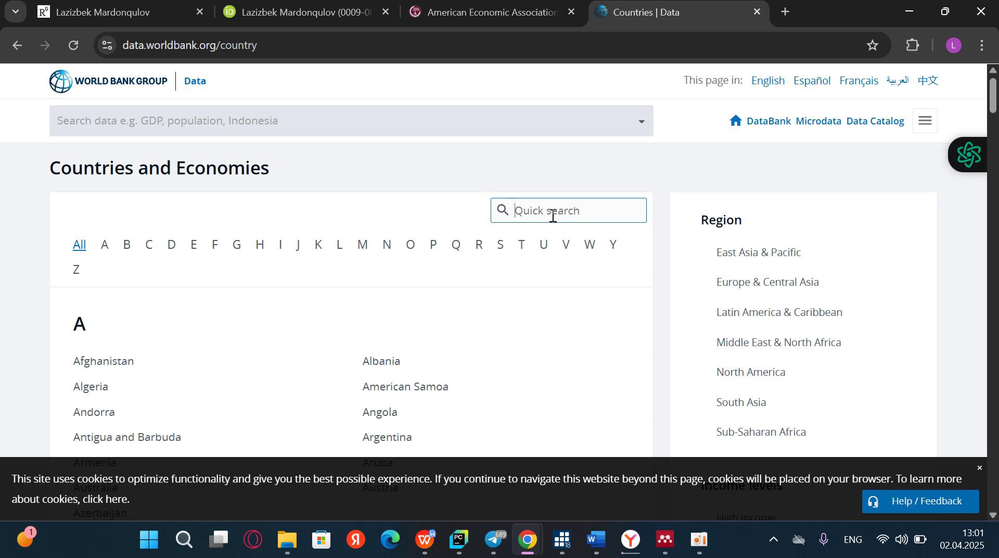
# Search the country list for "United" and open the United States data page
pyautogui.write('Usa')
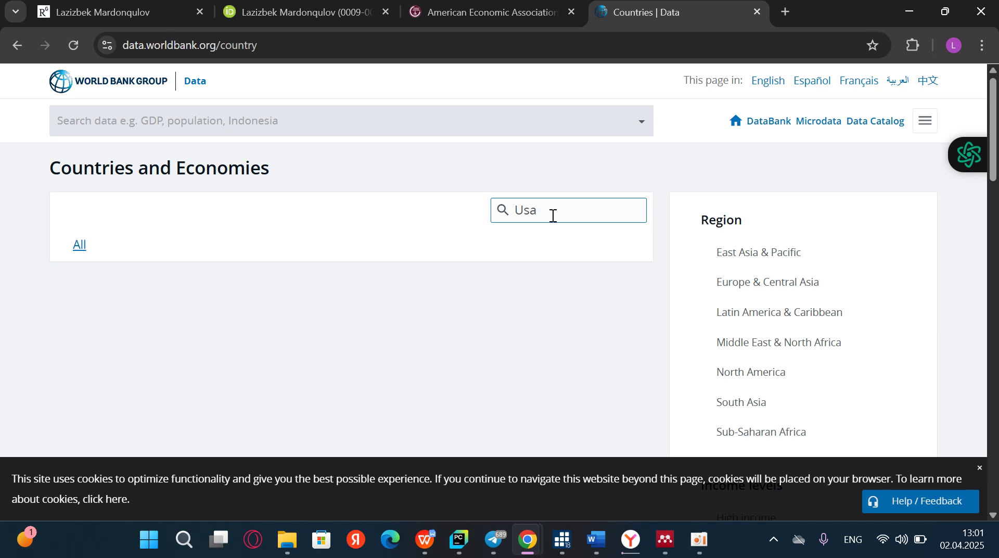
pyautogui.press('BackSpace')
pyautogui.press('BackSpace')
pyautogui.write('nited')
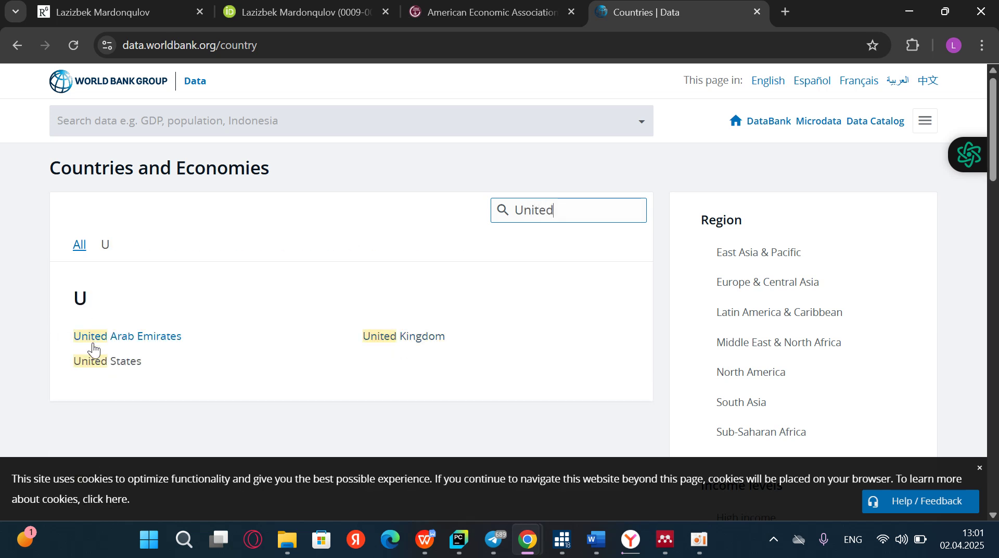
pyautogui.click(121, 367)
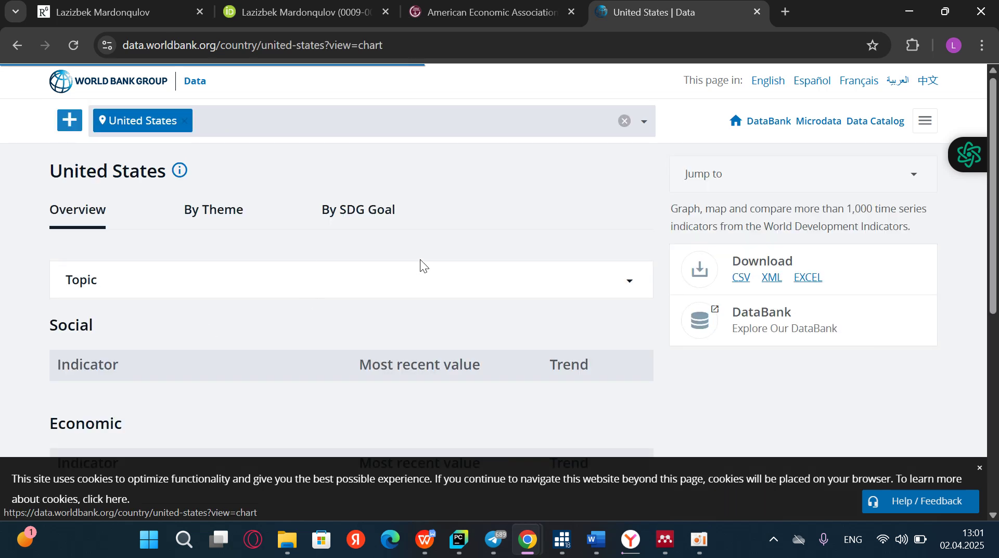
# Download the United States indicator data in Excel format and open the downloaded workbook
pyautogui.scroll(-4, 303, 261)
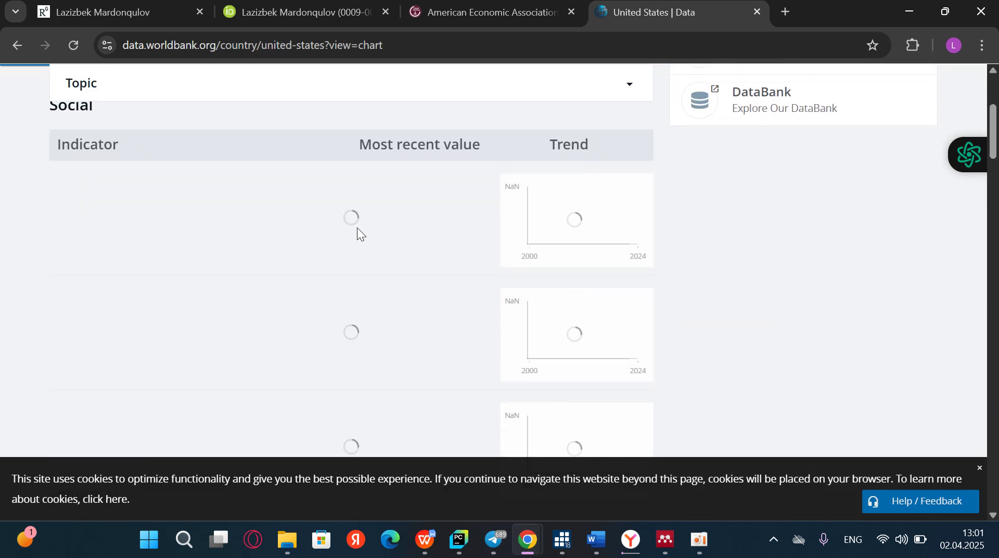
pyautogui.scroll(2, 357, 227)
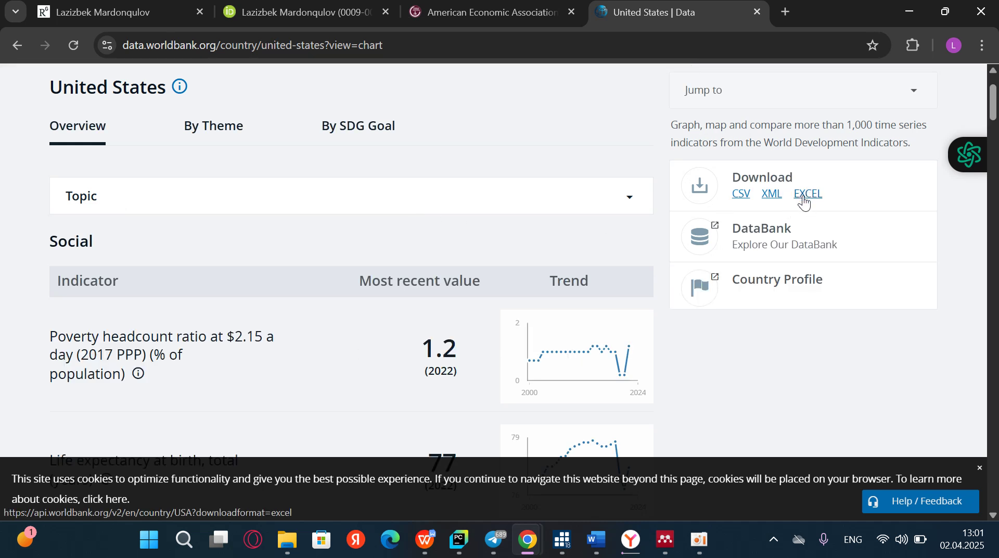
pyautogui.click(804, 200)
pyautogui.click(925, 50)
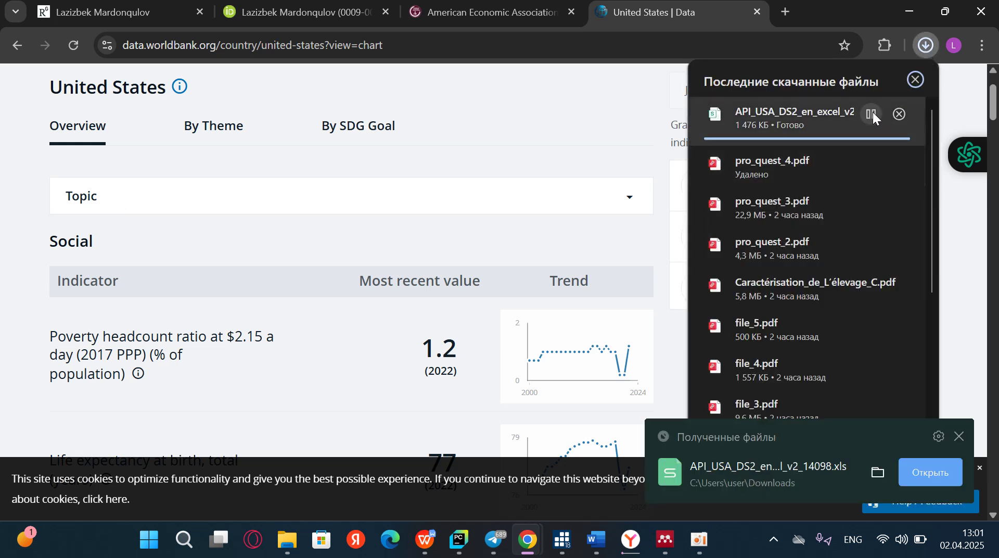
pyautogui.click(862, 114)
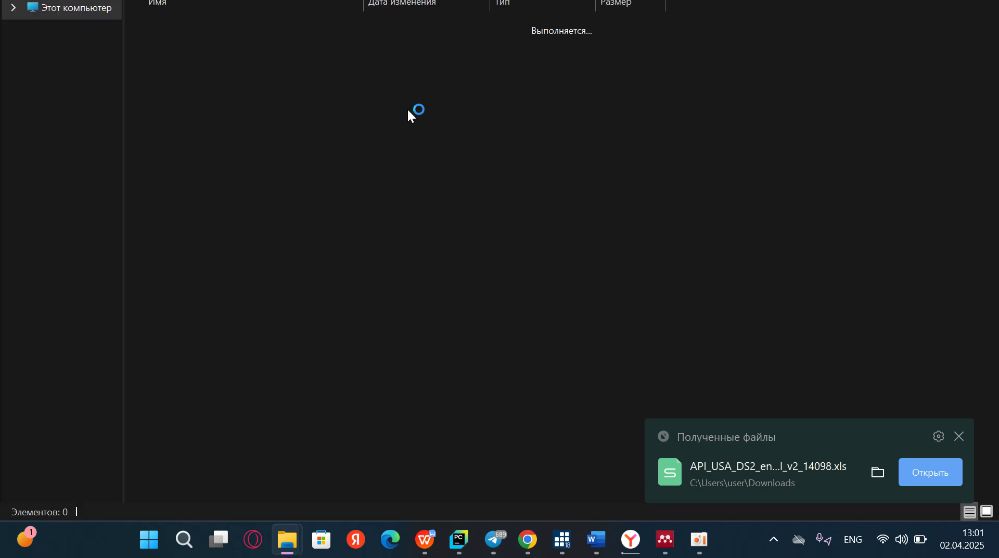
pyautogui.click(959, 437)
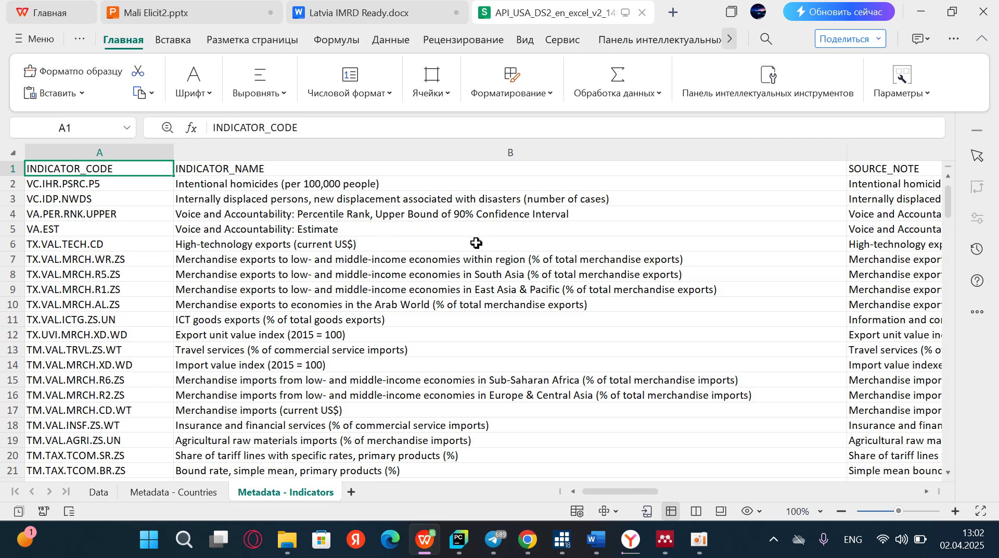
# Examine the indicator codes, names, source notes and source organizations in the Metadata - Indicators sheet
pyautogui.scroll(-2, 475, 243)
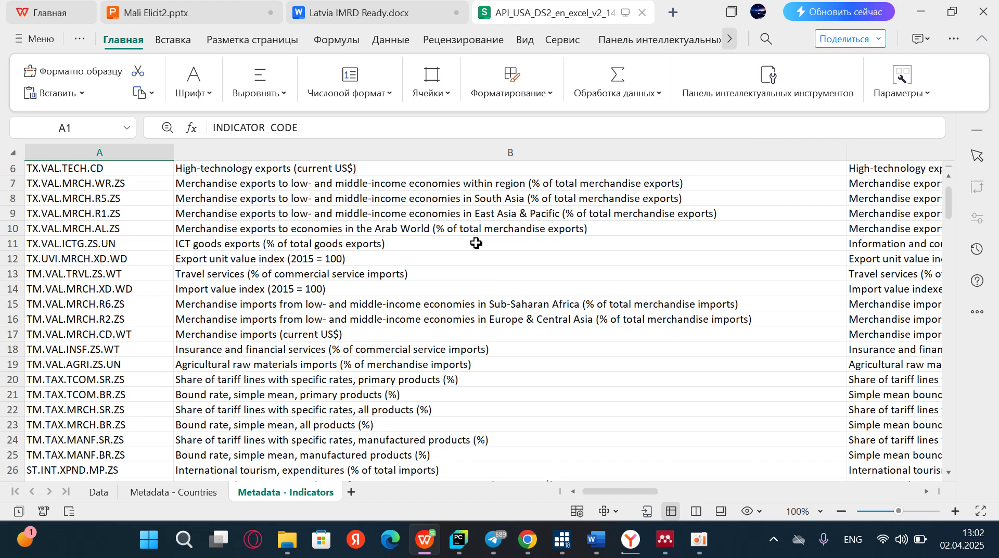
pyautogui.hscroll(5, 625, 259)
pyautogui.hscroll(10, 625, 260)
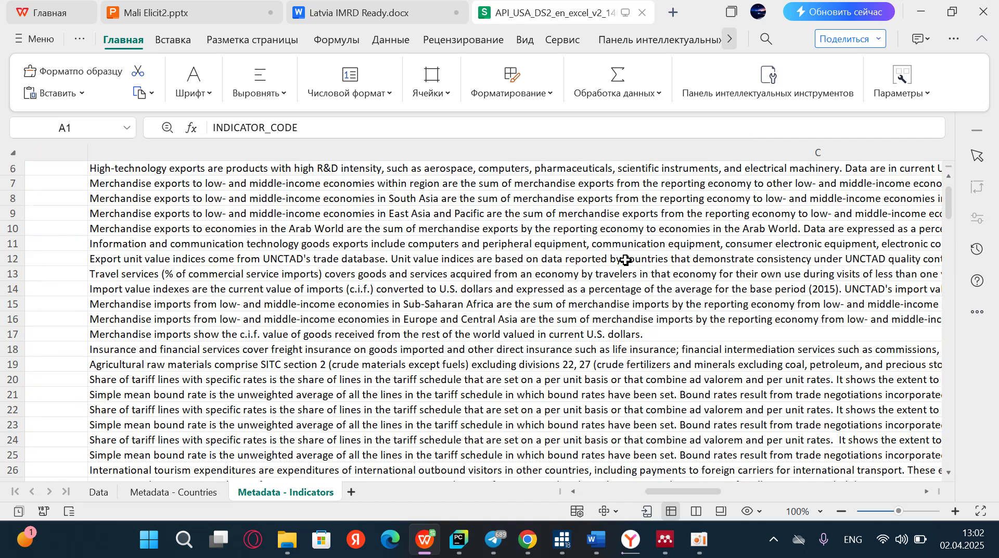
pyautogui.hscroll(10, 625, 259)
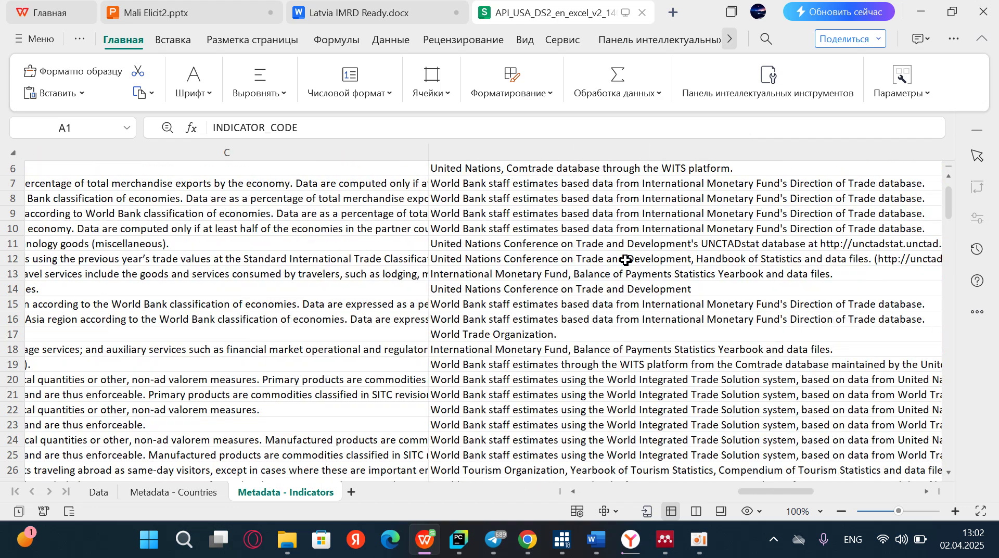
pyautogui.scroll(-6, 626, 259)
pyautogui.hscroll(-3, 625, 260)
pyautogui.hscroll(-5, 625, 260)
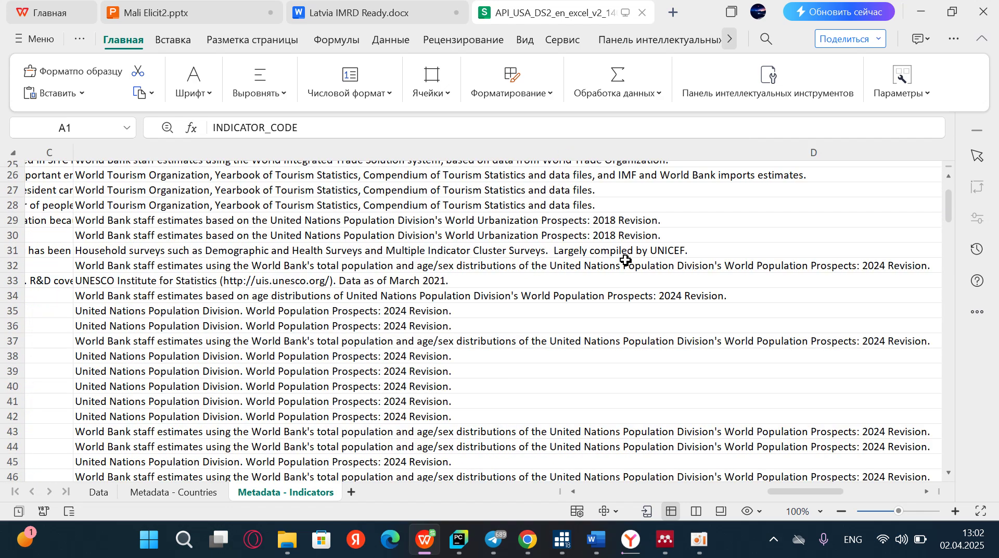
pyautogui.scroll(-17, 202, 294)
pyautogui.hscroll(-5, 201, 294)
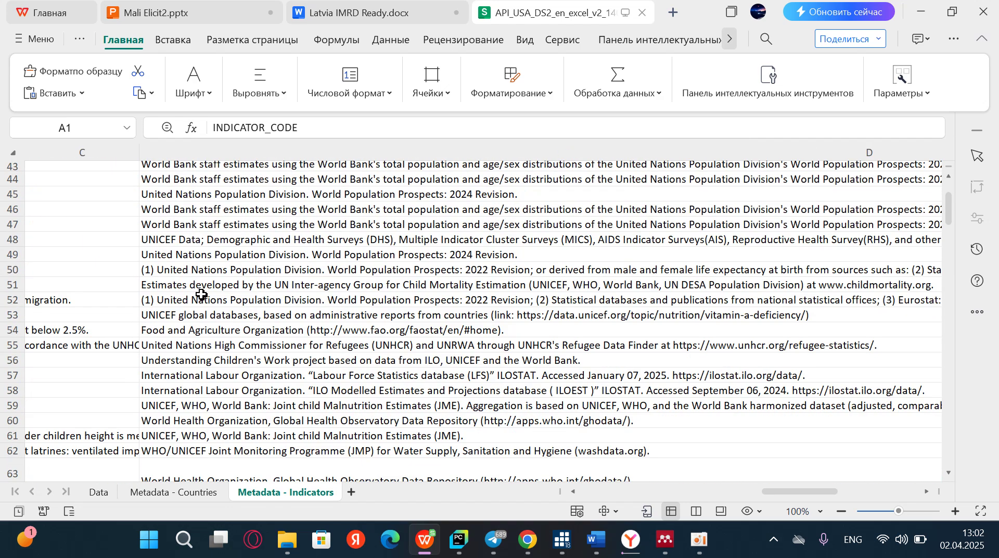
pyautogui.hscroll(-10, 201, 295)
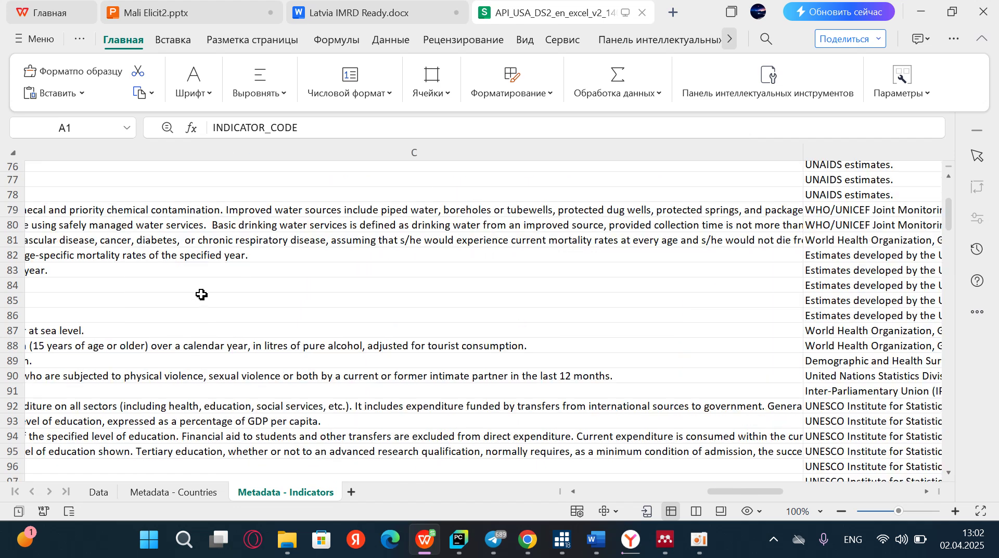
pyautogui.click(201, 294)
pyautogui.scroll(1, 202, 294)
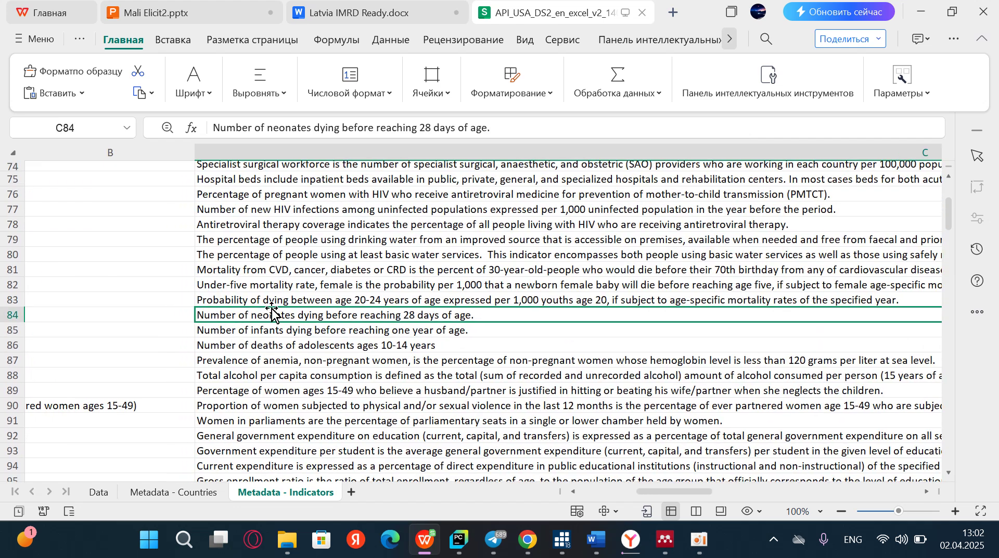
pyautogui.hscroll(-10, 234, 301)
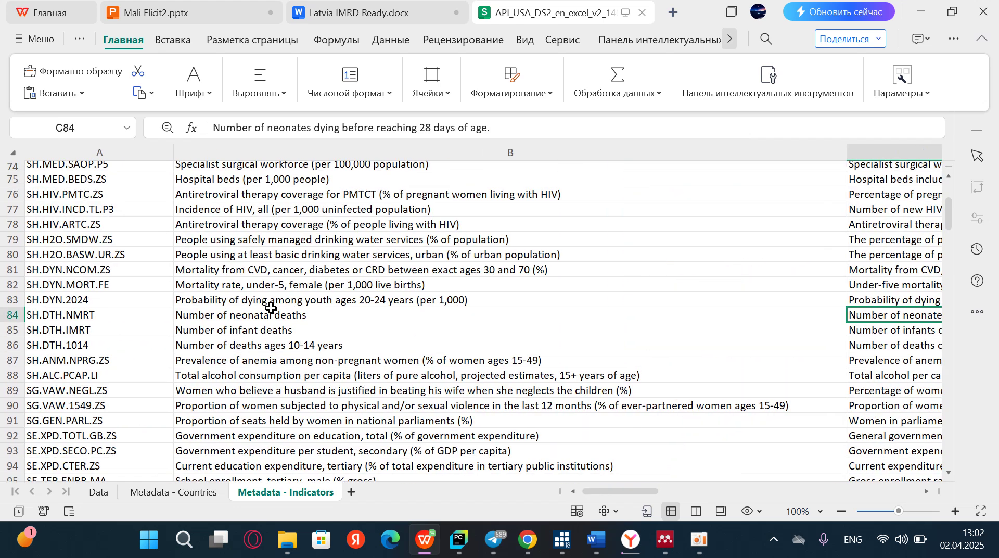
pyautogui.scroll(-3, 271, 307)
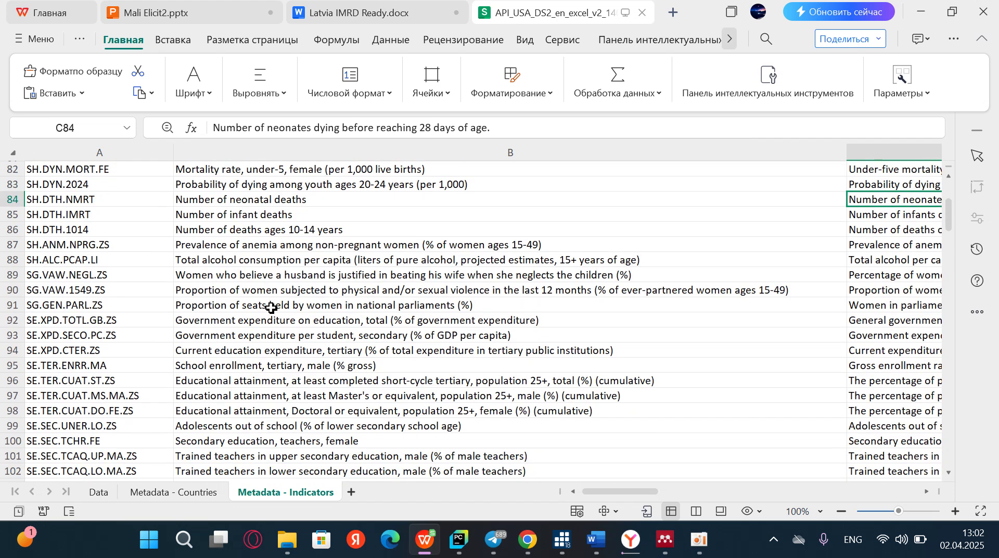
# Look through further indicators in the Metadata - Indicators sheet, and minimize the workbook, downloads and browser windows to reach the desktop
pyautogui.scroll(-14, 271, 307)
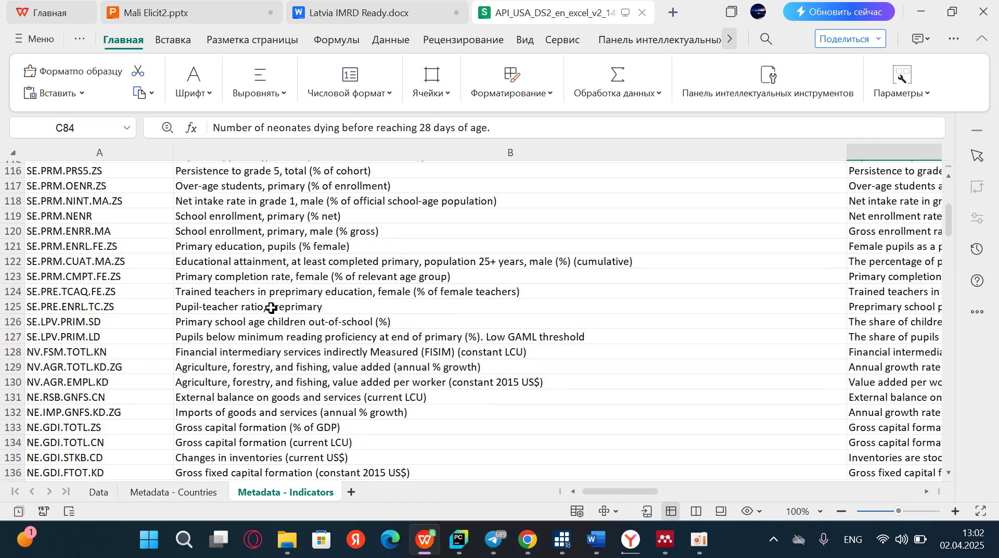
pyautogui.scroll(-3, 271, 308)
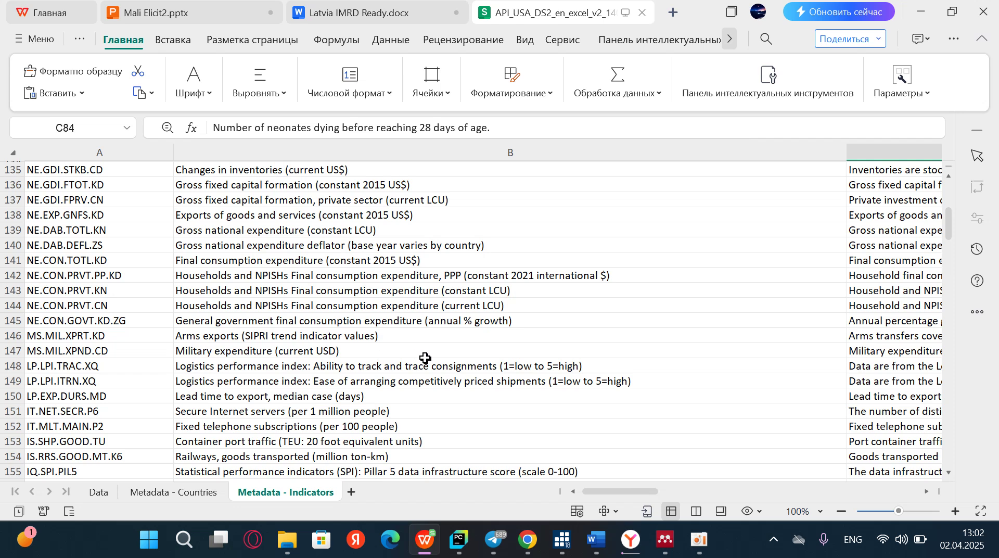
pyautogui.click(921, 12)
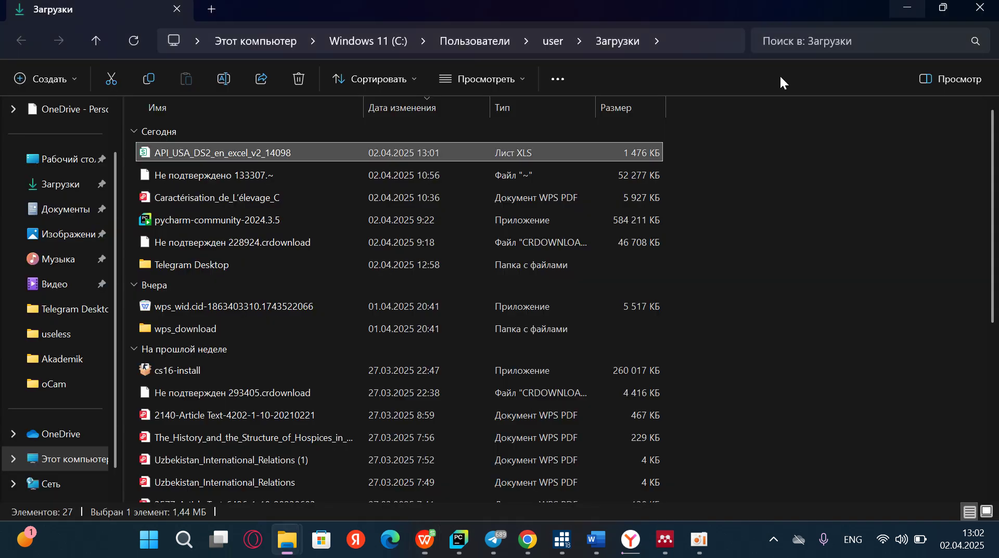
pyautogui.click(897, 11)
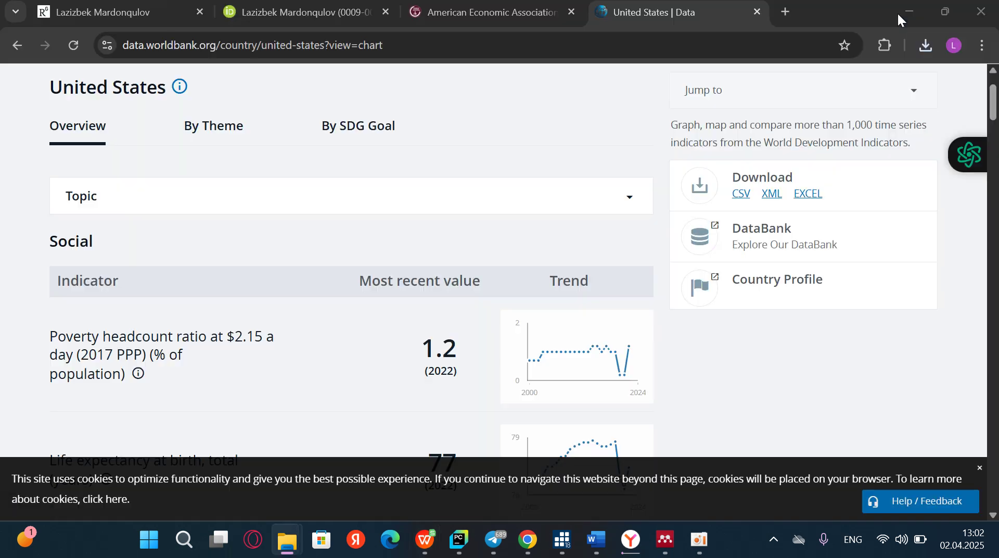
pyautogui.click(912, 8)
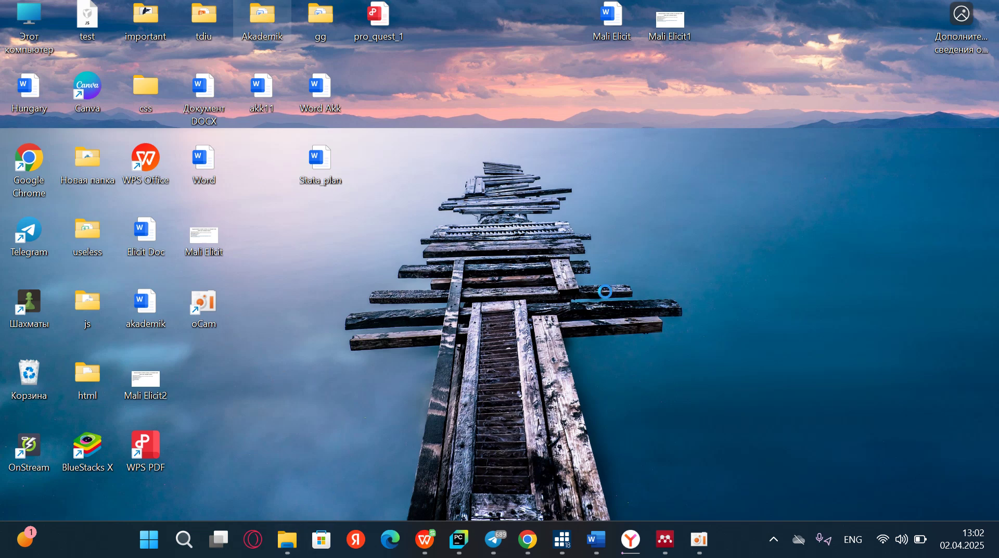
pyautogui.moveTo(701, 531)
pyautogui.click(691, 467)
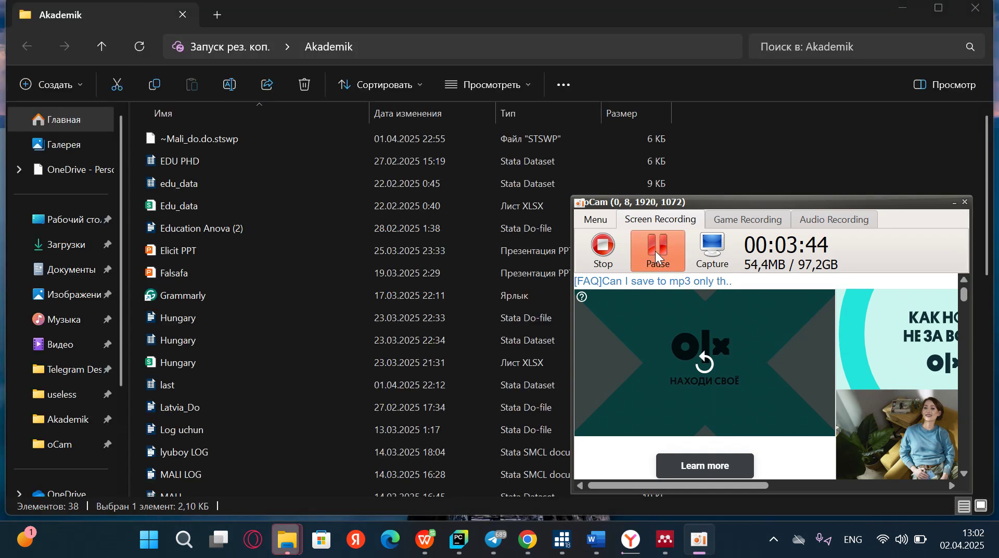
pyautogui.click(657, 247)
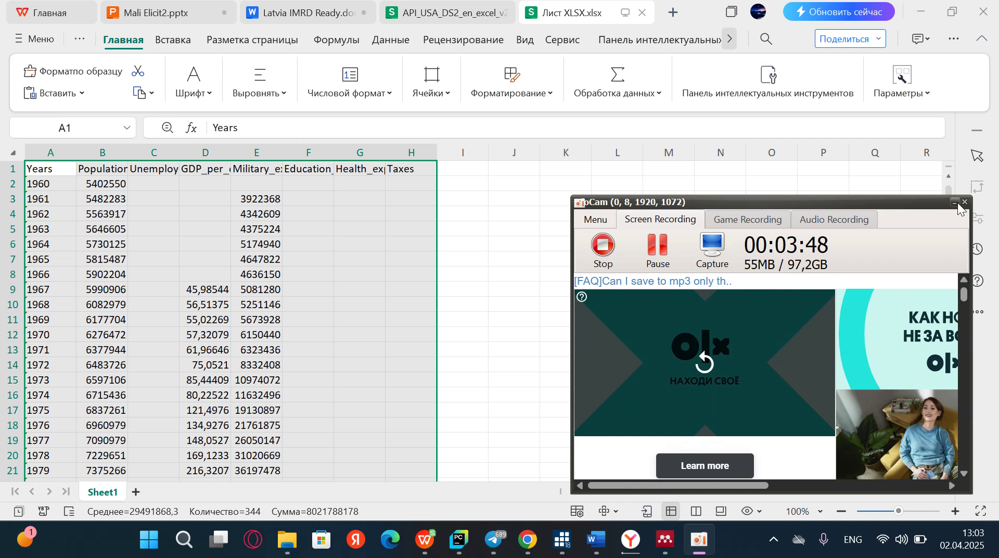
pyautogui.click(954, 202)
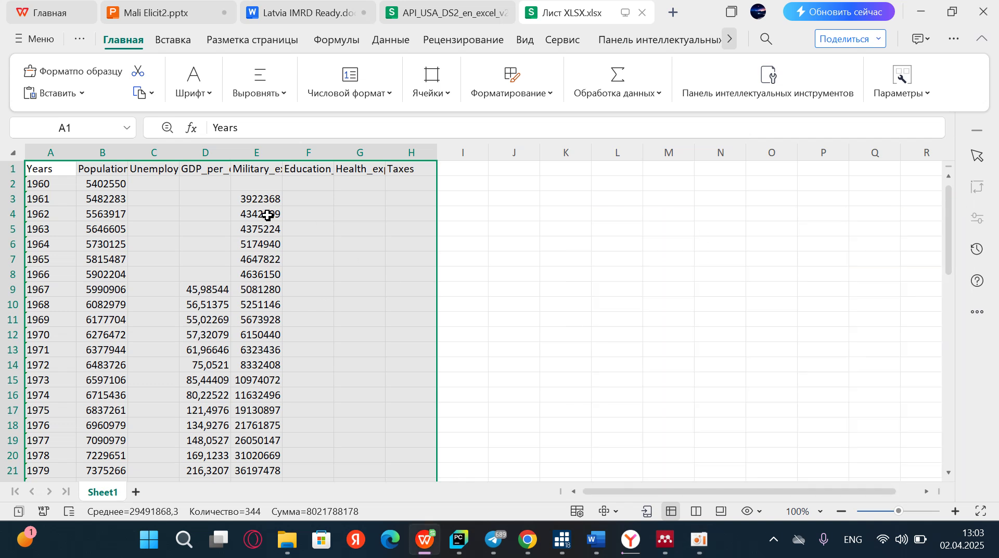
# Examine the population, unemployment, GDP per capita, expenditure and tax columns across all years in the Лист XLSX workbook
pyautogui.scroll(-3, 130, 211)
pyautogui.scroll(-4, 130, 210)
pyautogui.scroll(7, 130, 211)
pyautogui.click(102, 171)
pyautogui.click(136, 172)
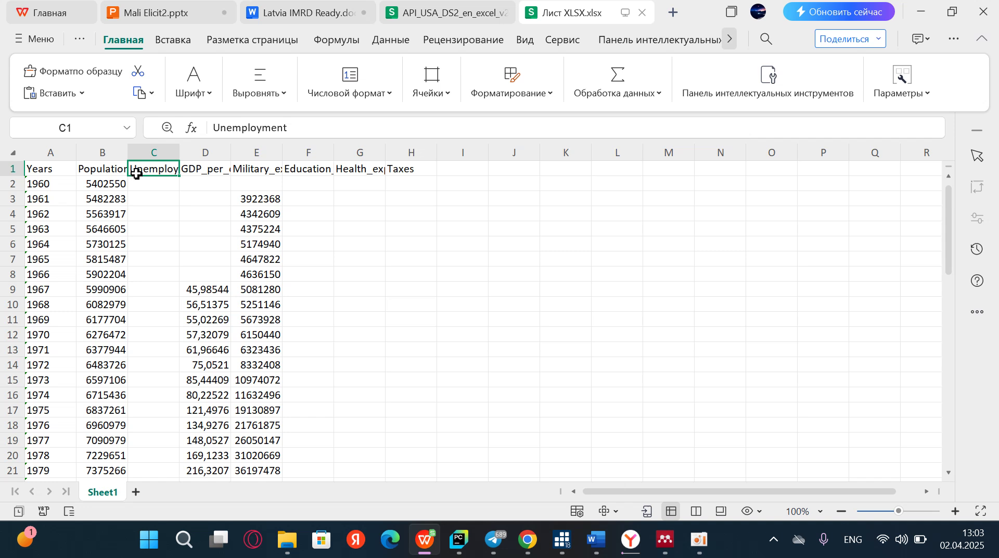
pyautogui.click(212, 170)
pyautogui.click(245, 173)
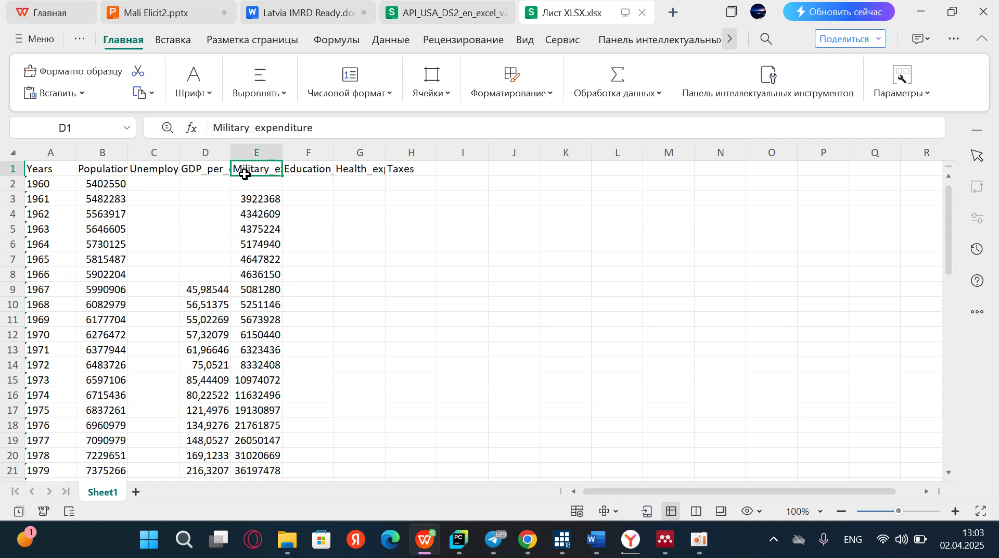
pyautogui.click(289, 172)
pyautogui.scroll(-2, 201, 187)
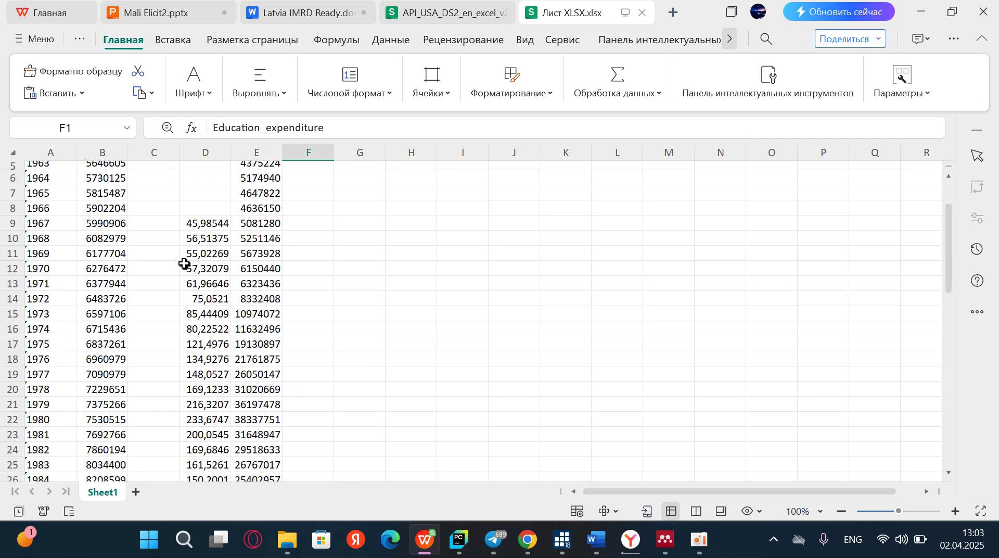
pyautogui.scroll(2, 184, 264)
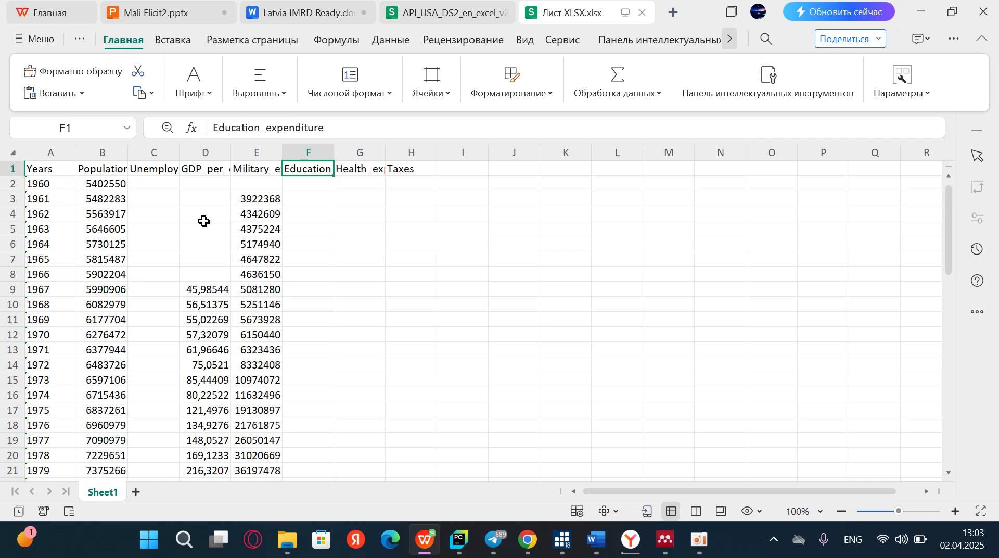
pyautogui.scroll(-20, 273, 273)
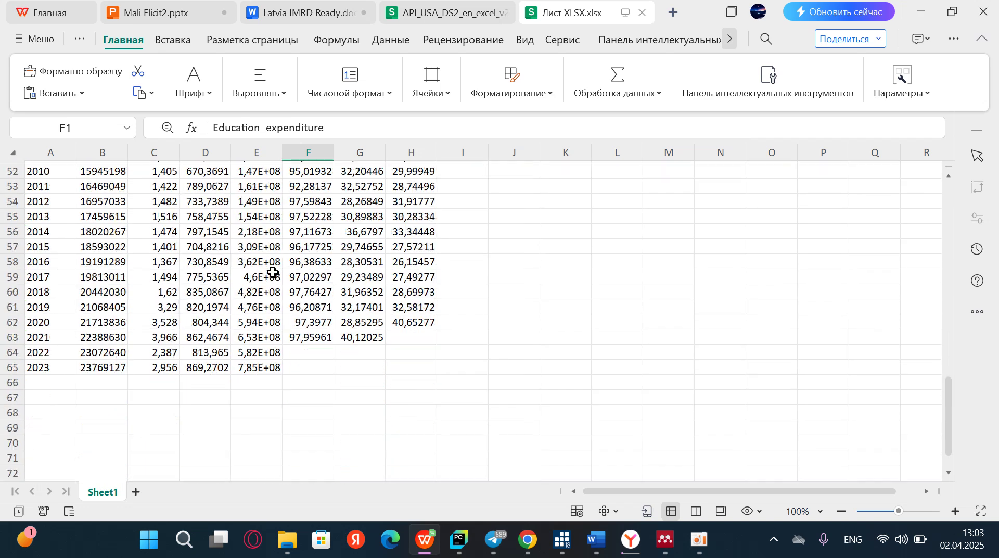
pyautogui.scroll(19, 273, 272)
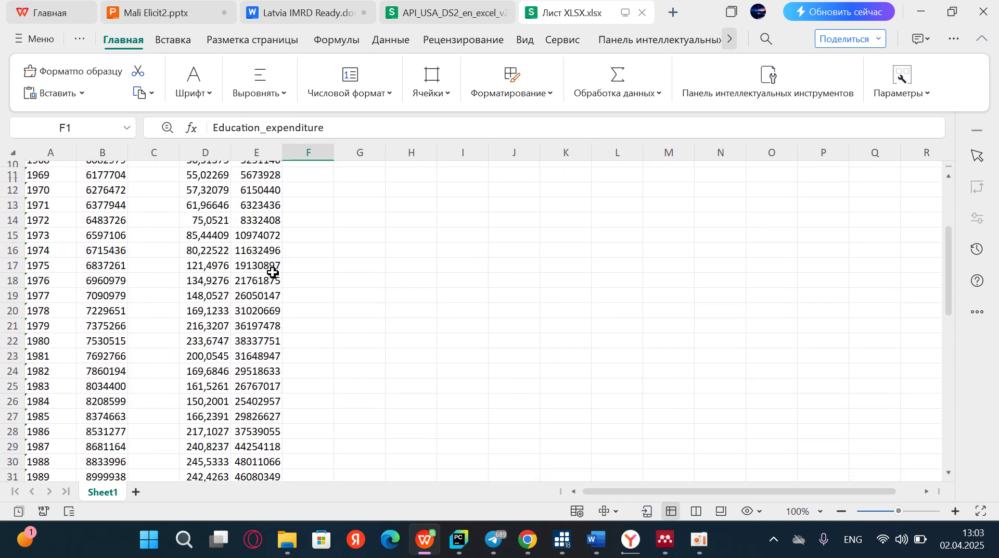
# Minimize the workbook and the Akademik folder window, and switch to the main Stata window
pyautogui.click(920, 21)
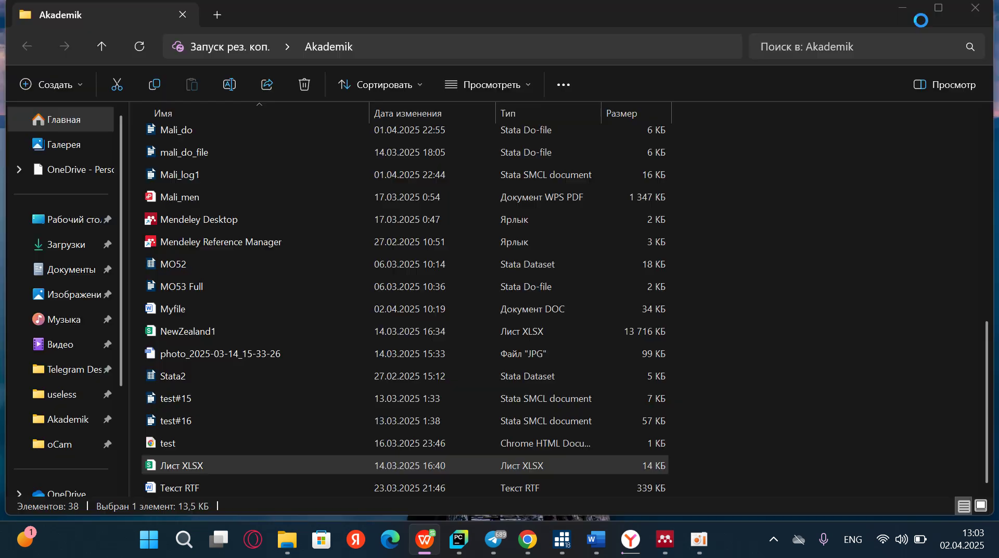
pyautogui.click(905, 8)
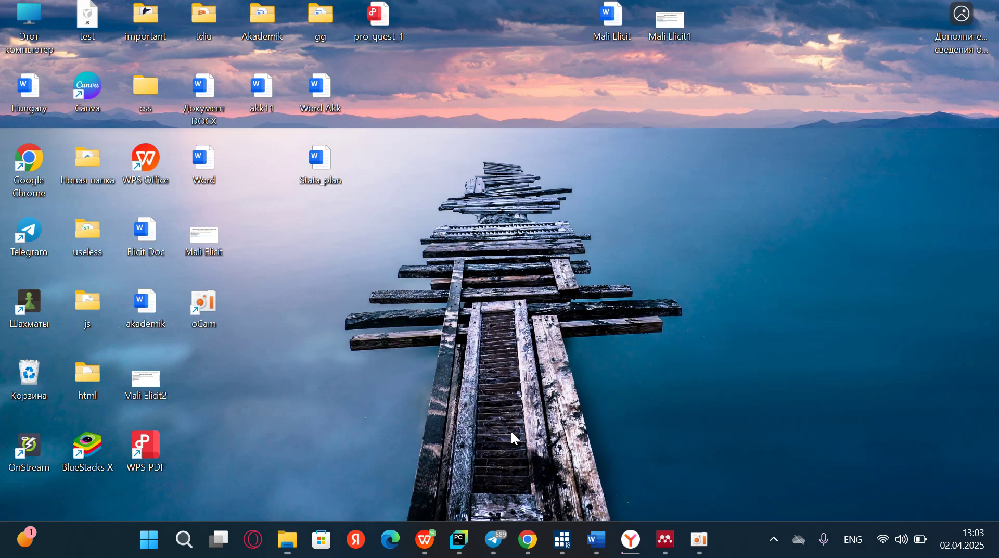
pyautogui.moveTo(561, 537)
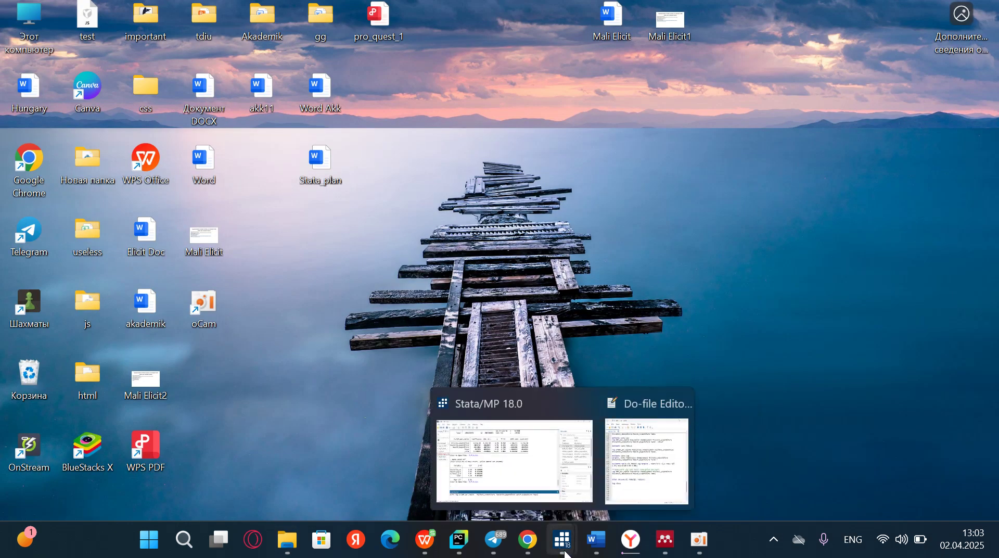
pyautogui.click(530, 504)
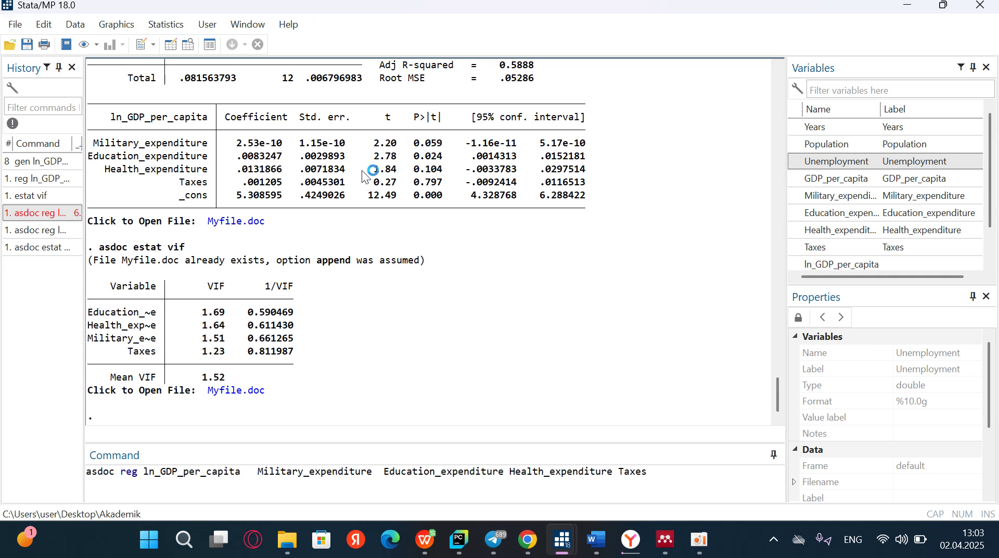
# Close the Variables and Properties panes in Stata
pyautogui.click(16, 25)
pyautogui.click(371, 274)
pyautogui.click(988, 67)
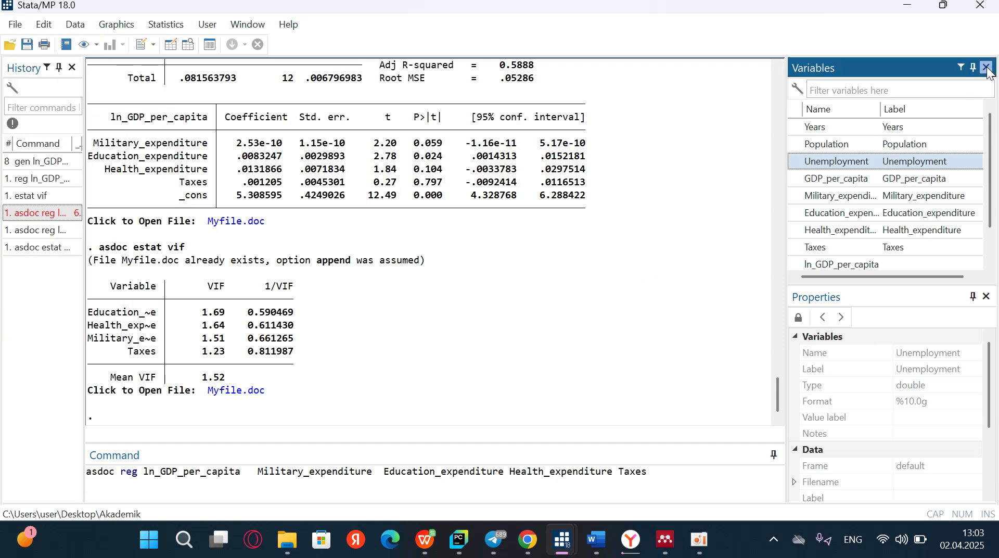
pyautogui.click(987, 70)
pyautogui.click(986, 69)
pyautogui.click(986, 69)
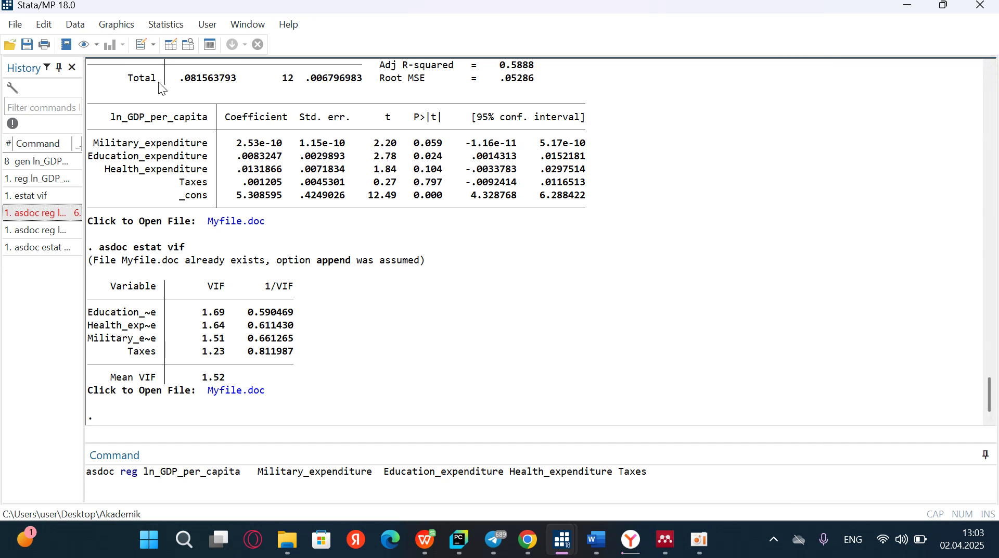
# Start an Excel spreadsheet import and choose the Лист XLSX workbook from the Akademik folder as its source
pyautogui.click(15, 27)
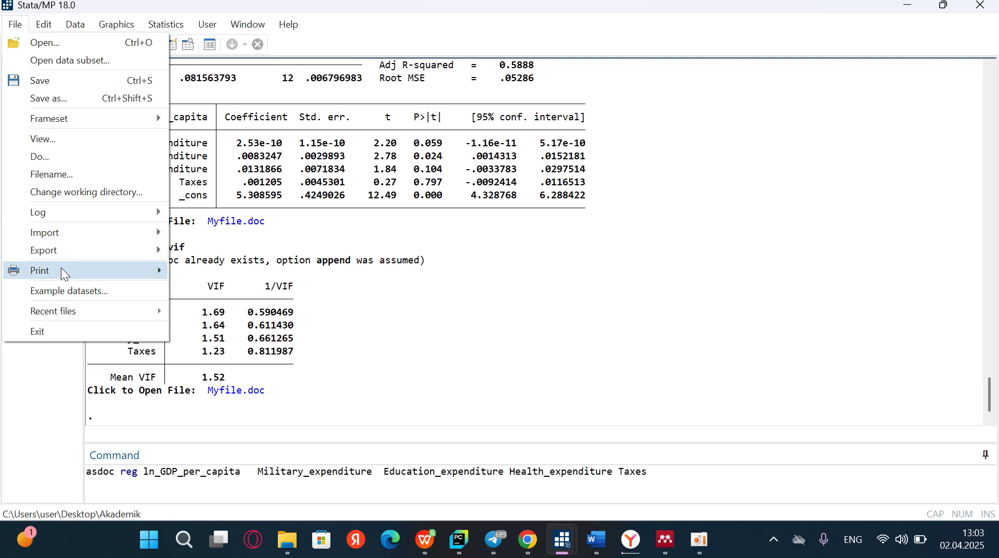
pyautogui.moveTo(92, 225)
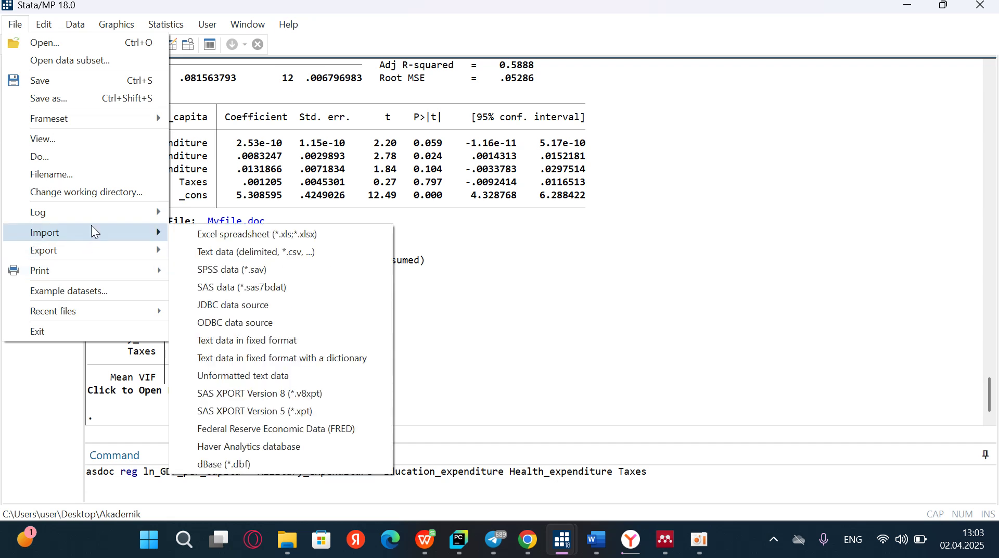
pyautogui.click(258, 235)
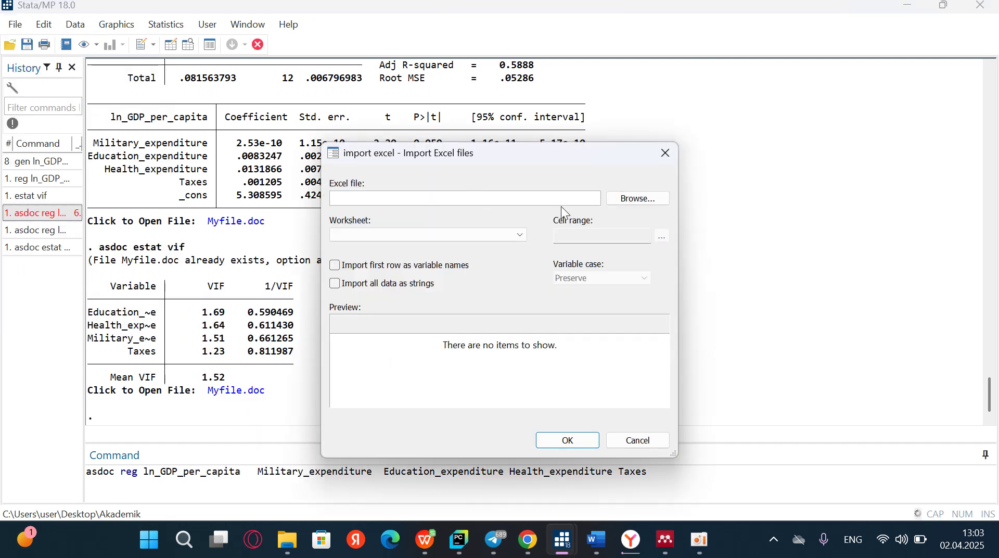
pyautogui.click(631, 200)
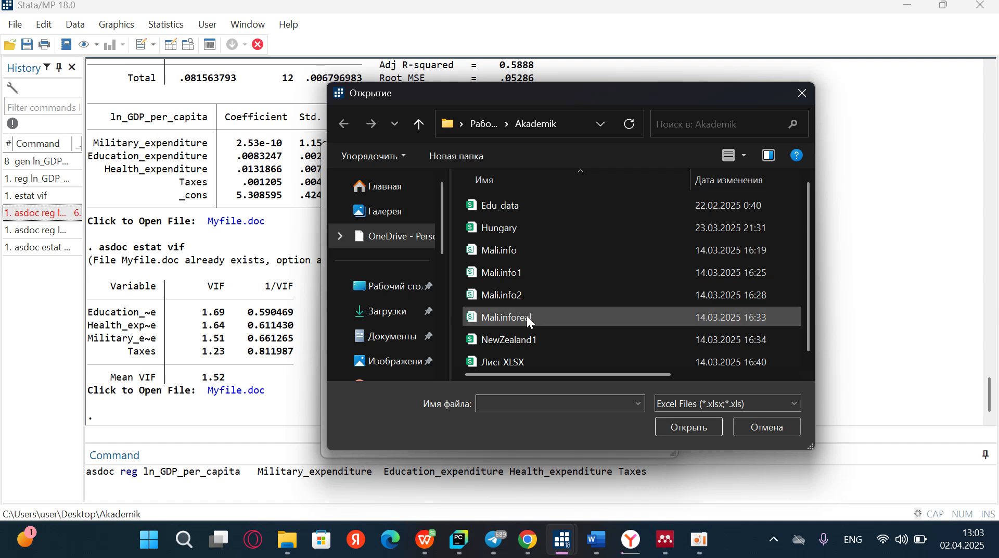
pyautogui.click(512, 359)
pyautogui.click(687, 424)
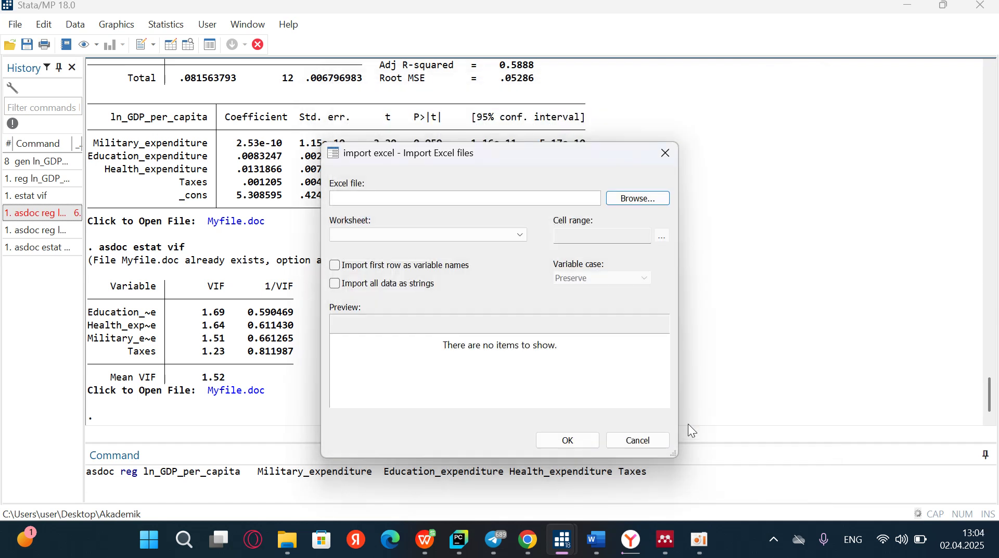
# Import Sheet1 with the first row as variable names, replacing the data in memory, and show the Variables pane
pyautogui.click(335, 265)
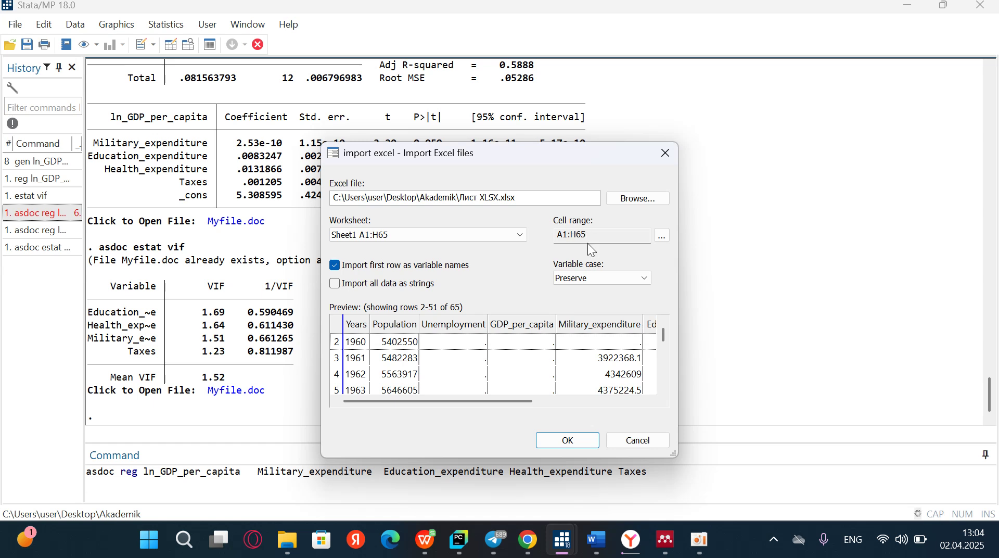
pyautogui.scroll(-1, 502, 342)
pyautogui.click(571, 441)
pyautogui.click(536, 329)
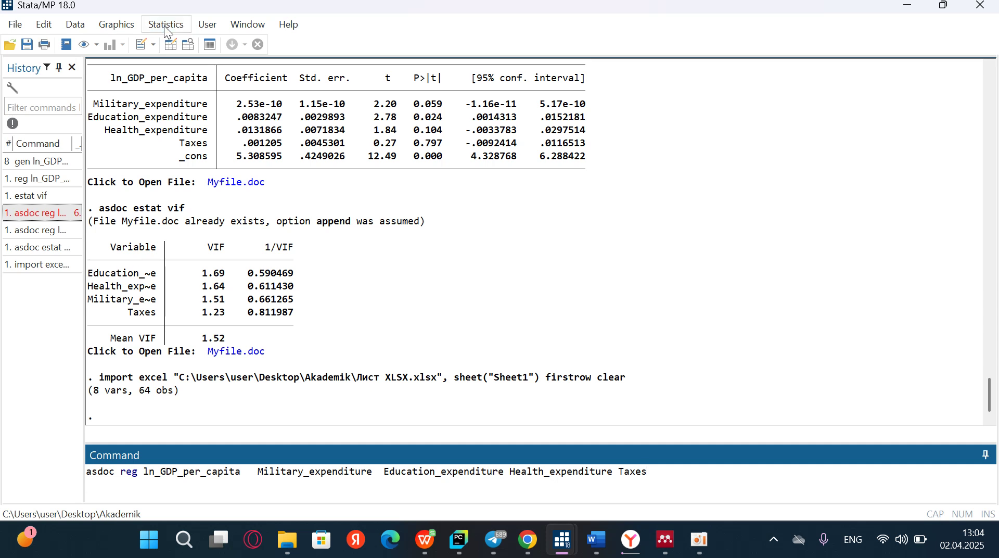
pyautogui.click(238, 28)
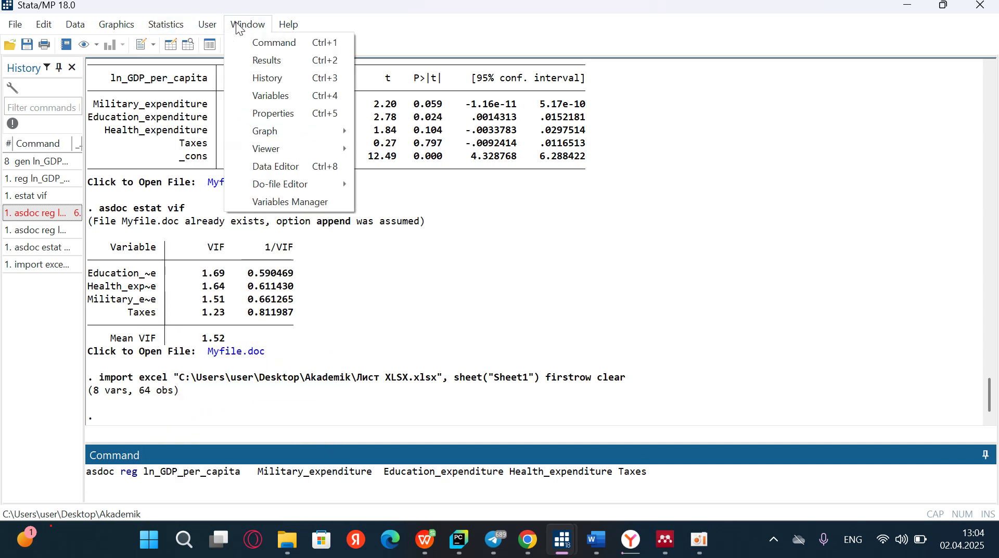
pyautogui.click(281, 97)
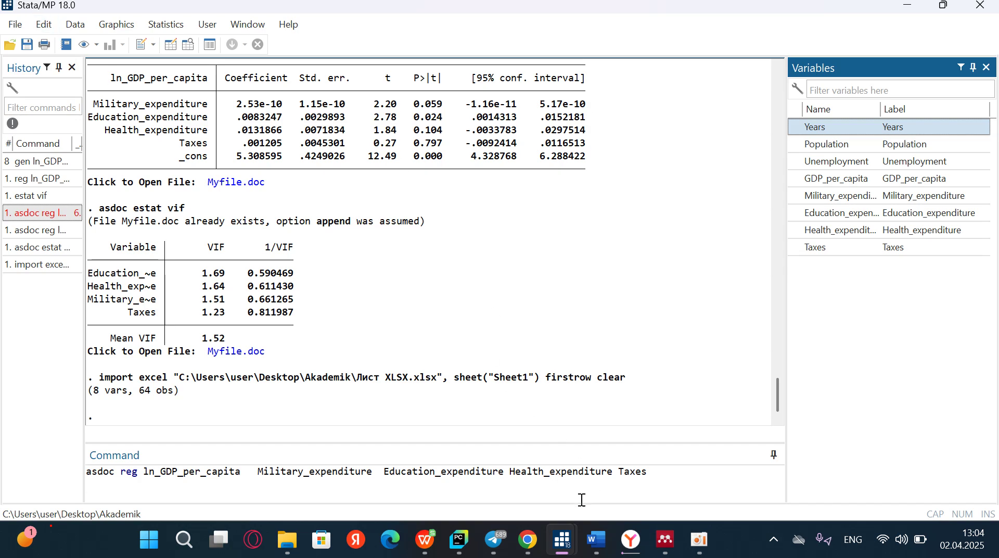
# Bring up mali_do_file in the Do-file Editor and review its data preparation, tsline, twoway and histogram commands
pyautogui.moveTo(562, 543)
pyautogui.click(623, 496)
pyautogui.scroll(20, 644, 205)
pyautogui.scroll(17, 643, 205)
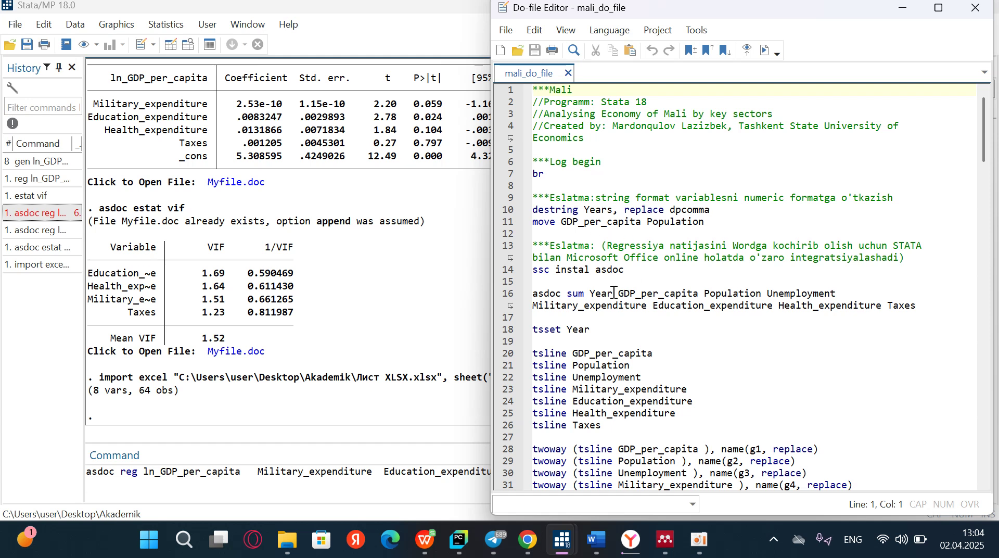
pyautogui.scroll(-2, 627, 280)
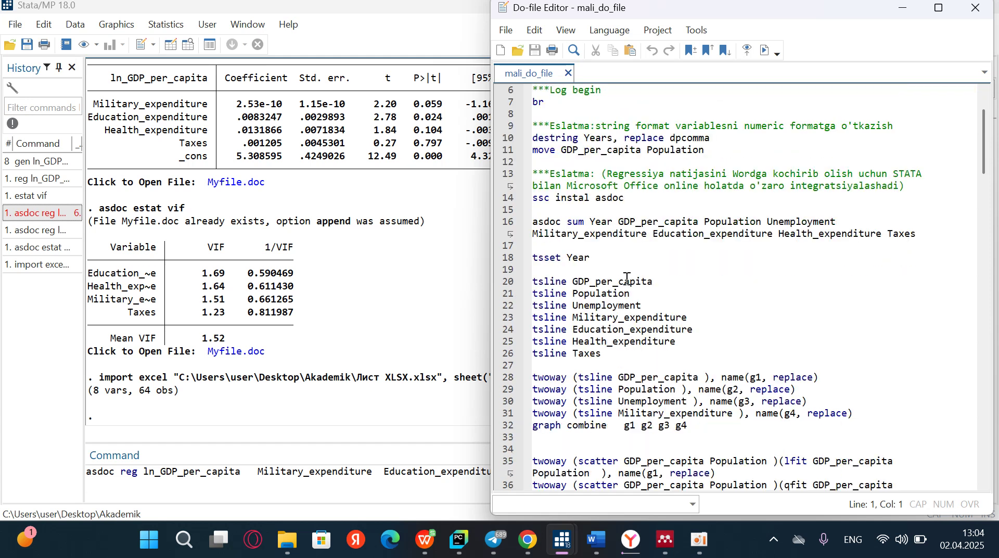
pyautogui.moveTo(571, 281); pyautogui.dragTo(671, 360)
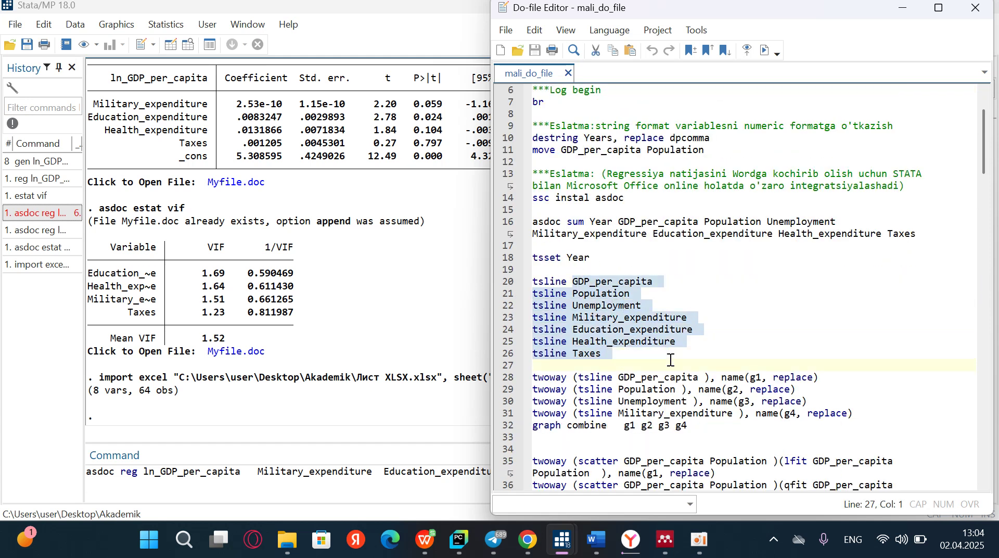
pyautogui.click(605, 352)
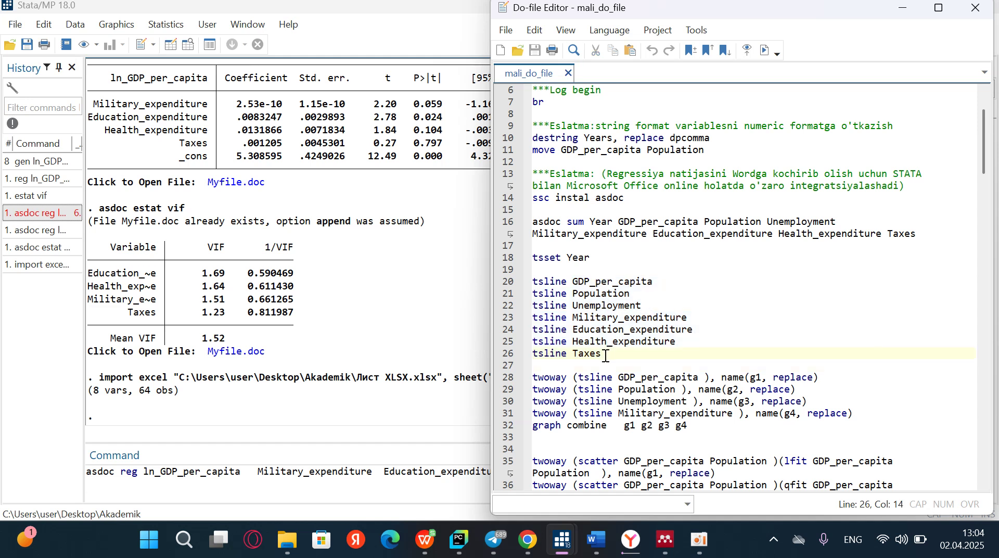
pyautogui.moveTo(602, 354); pyautogui.dragTo(575, 352)
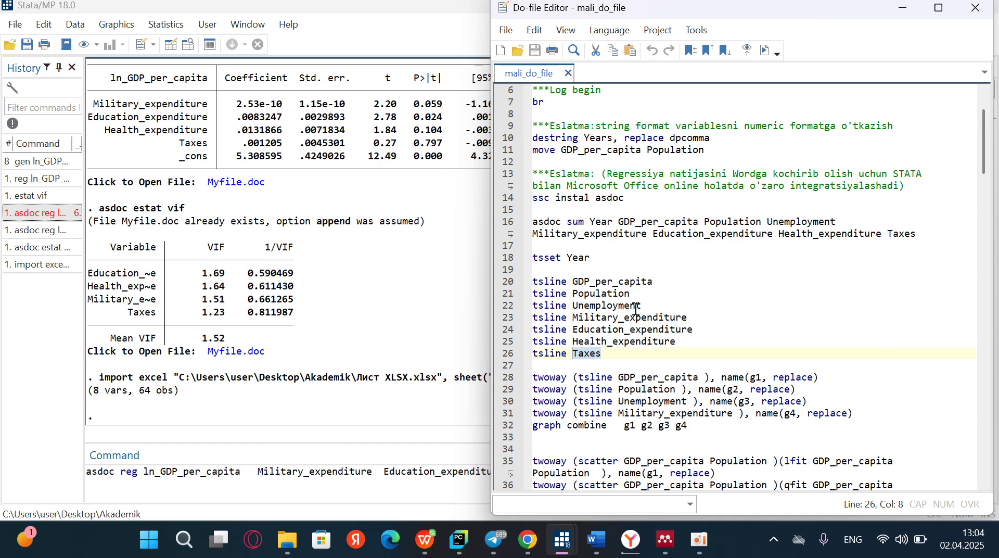
pyautogui.click(678, 343)
pyautogui.scroll(-20, 678, 343)
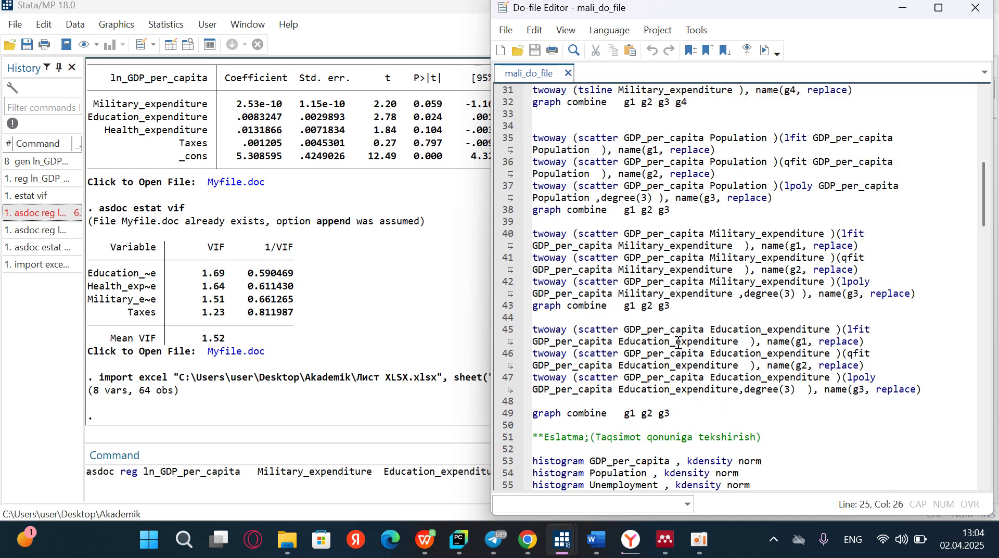
# Review the remaining regression, estimates table and cumulative sum test commands in mali_do_file, and return to the br line under Log begin
pyautogui.scroll(-5, 677, 343)
pyautogui.scroll(20, 677, 339)
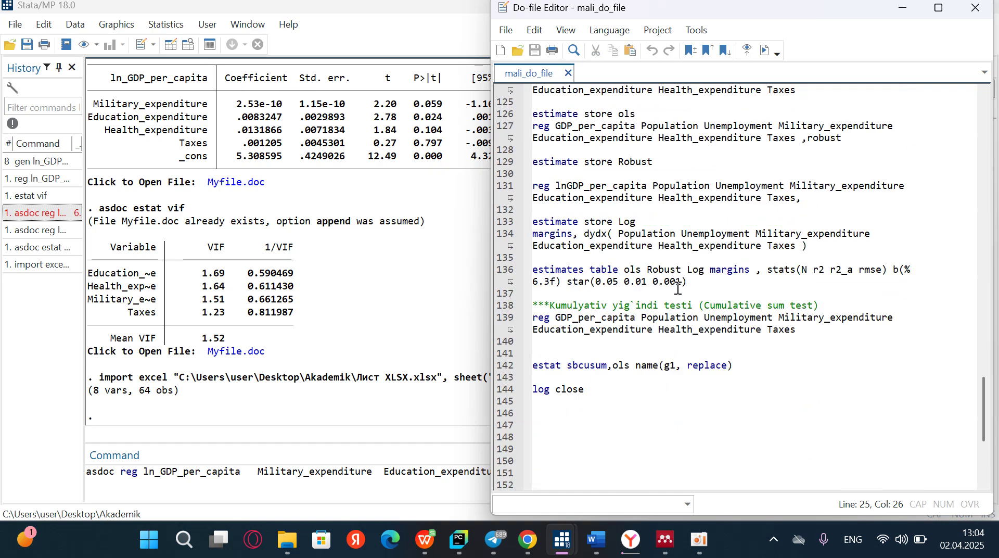
pyautogui.scroll(20, 691, 242)
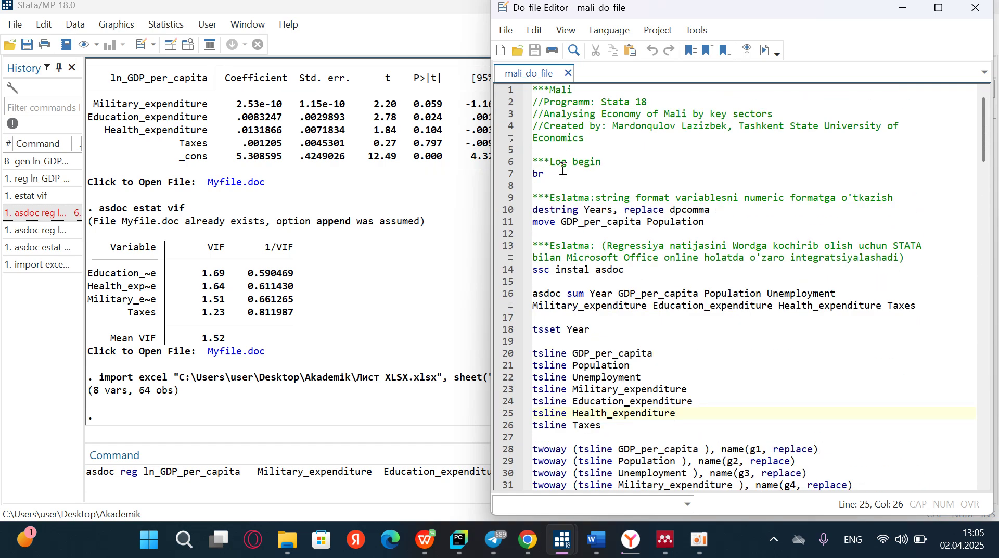
pyautogui.click(545, 173)
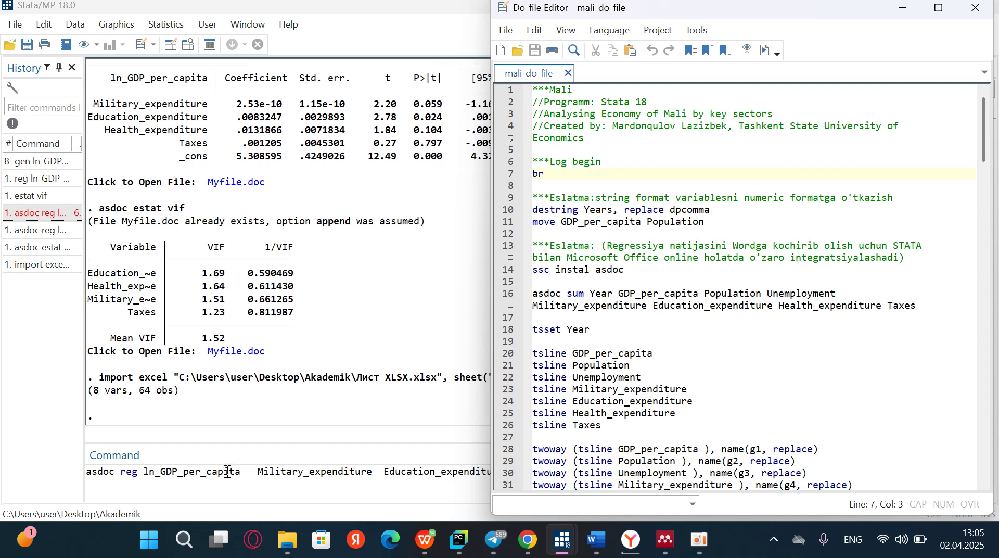
# Clear the leftover asdoc reg ln_GDP_per_capita command from Stata's command entry
pyautogui.click(373, 415)
pyautogui.moveTo(656, 466); pyautogui.dragTo(73, 473)
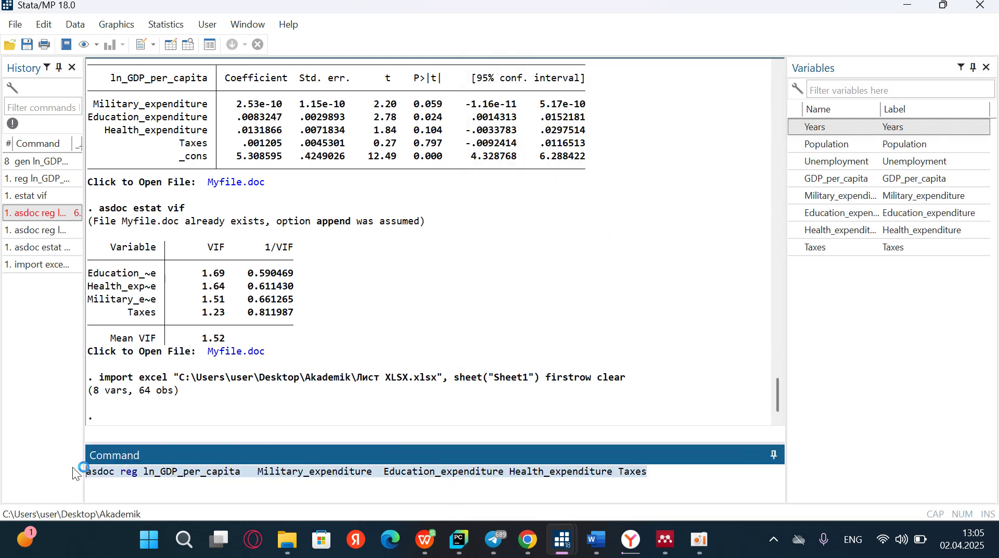
pyautogui.hotkey('ctrl', 'x')
pyautogui.moveTo(681, 526)
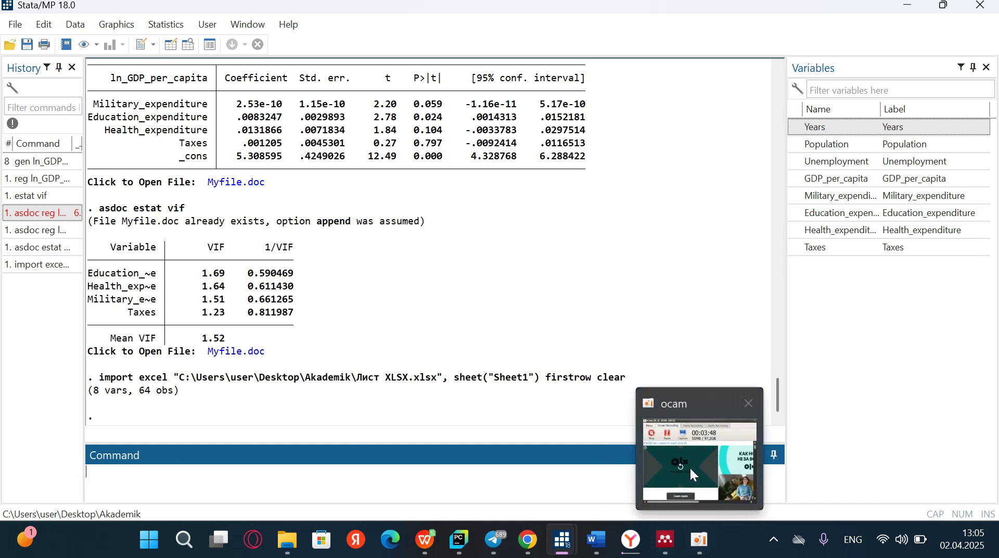
pyautogui.click(688, 466)
pyautogui.click(656, 250)
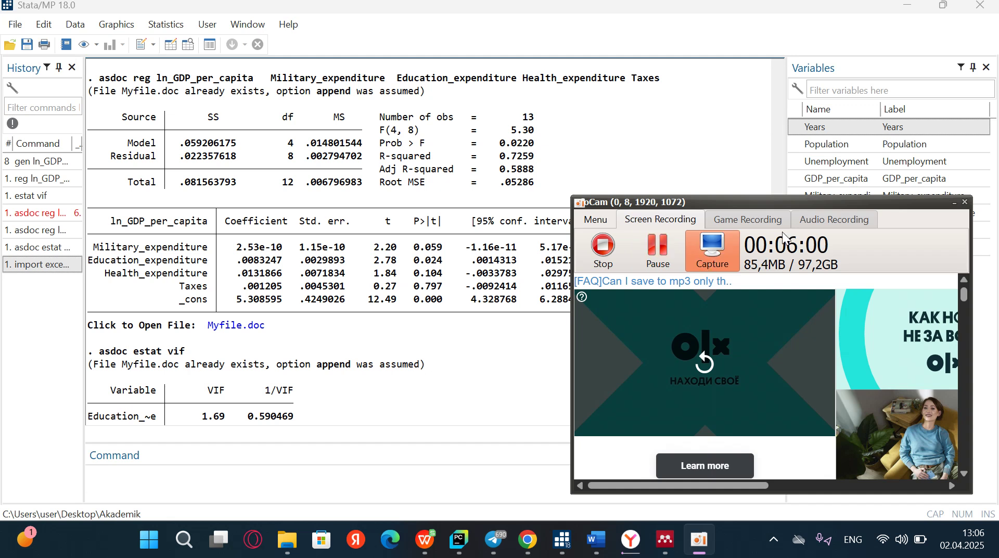
pyautogui.click(955, 202)
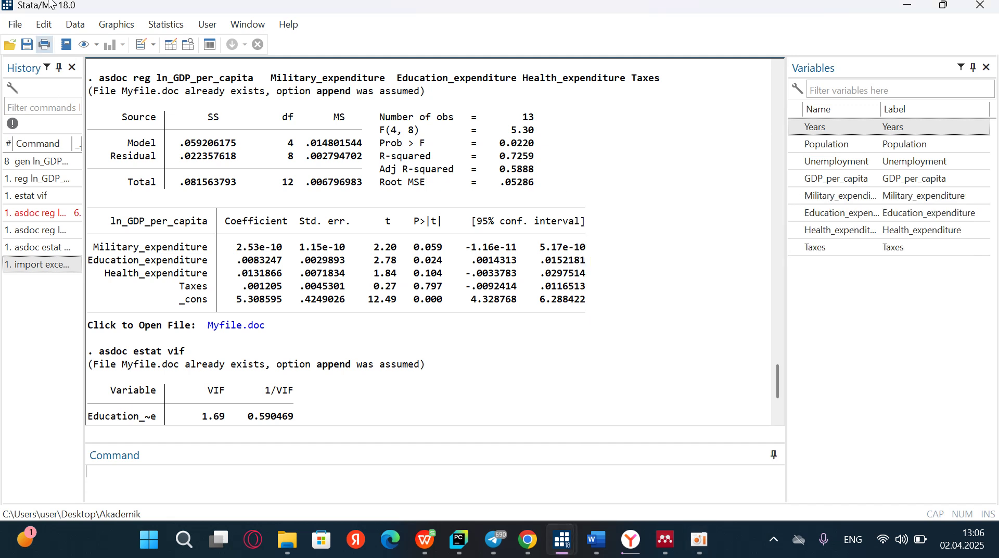
# Begin a formatted .smcl log file named Mali_log_1 and save it on the Desktop
pyautogui.click(15, 25)
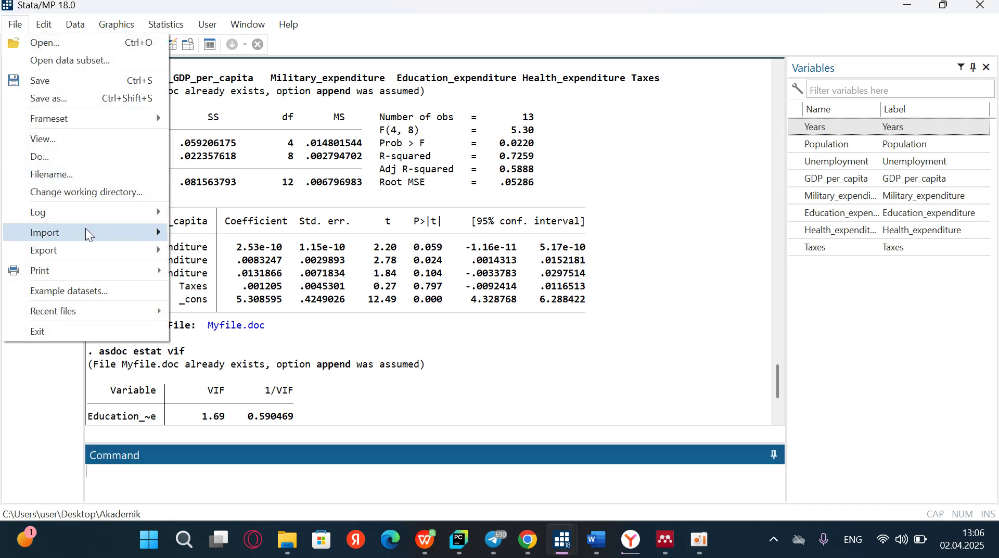
pyautogui.moveTo(92, 205)
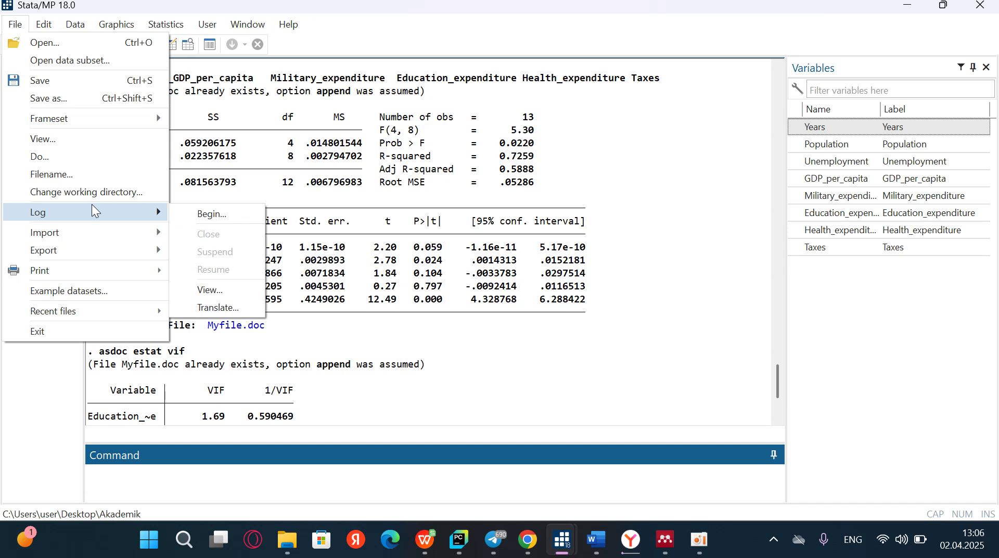
pyautogui.click(195, 214)
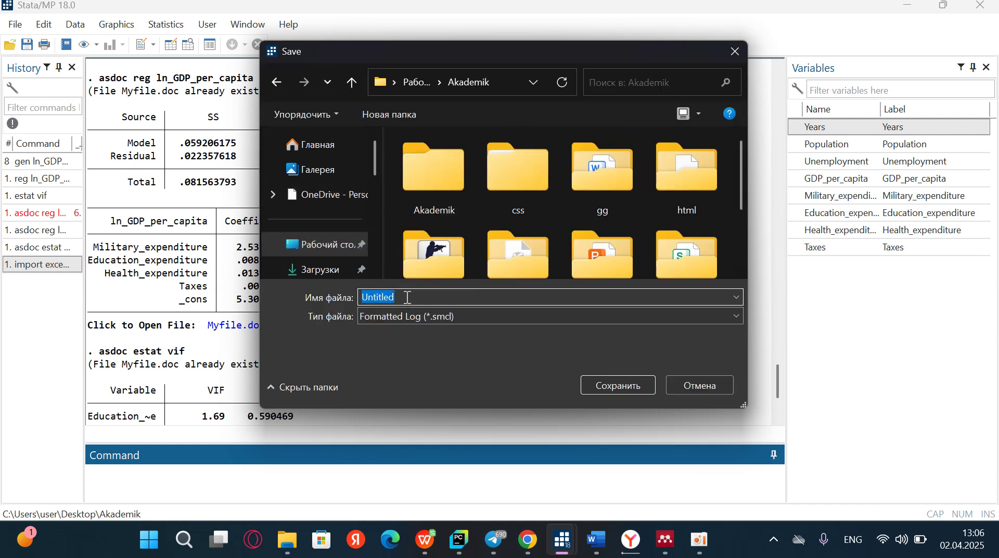
pyautogui.press('BackSpace')
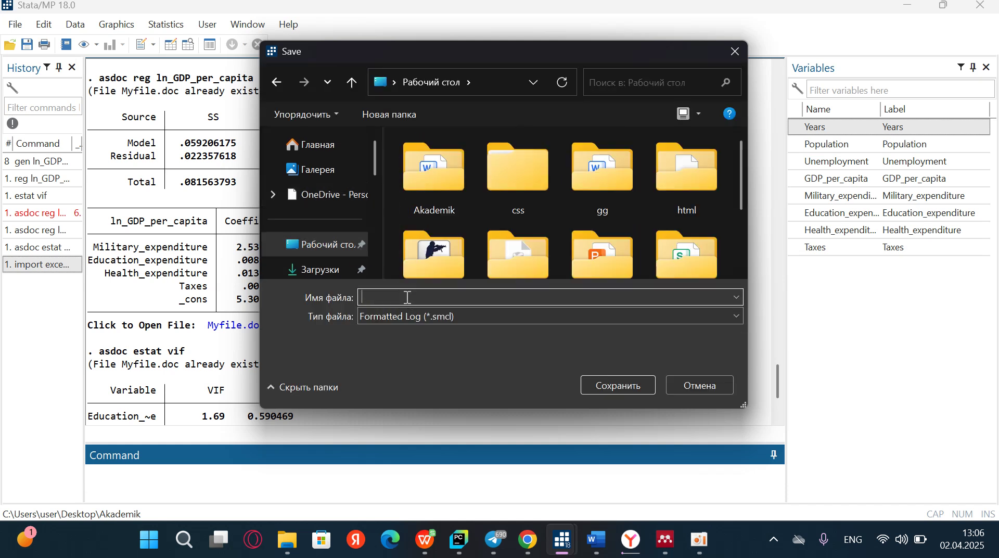
pyautogui.write('Mali')
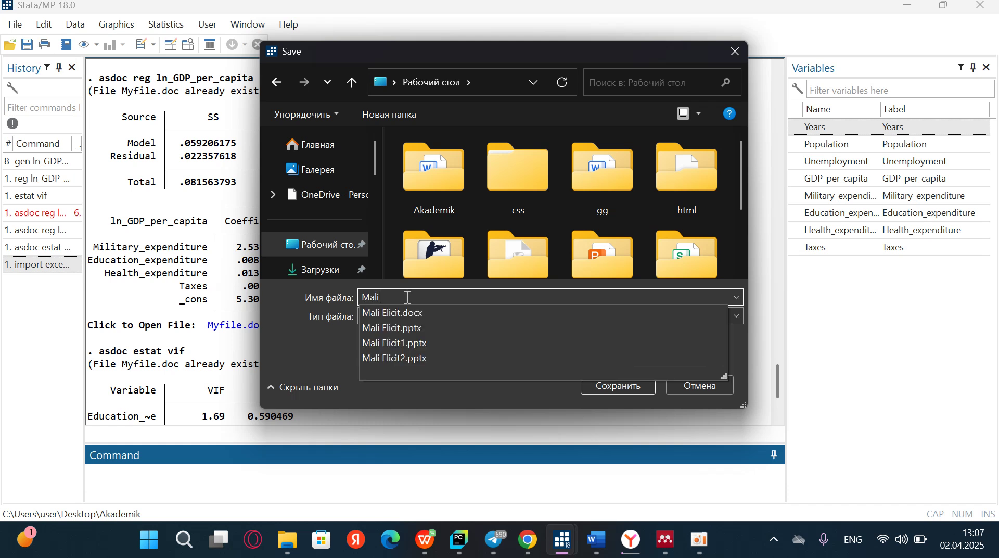
pyautogui.write('_log_1')
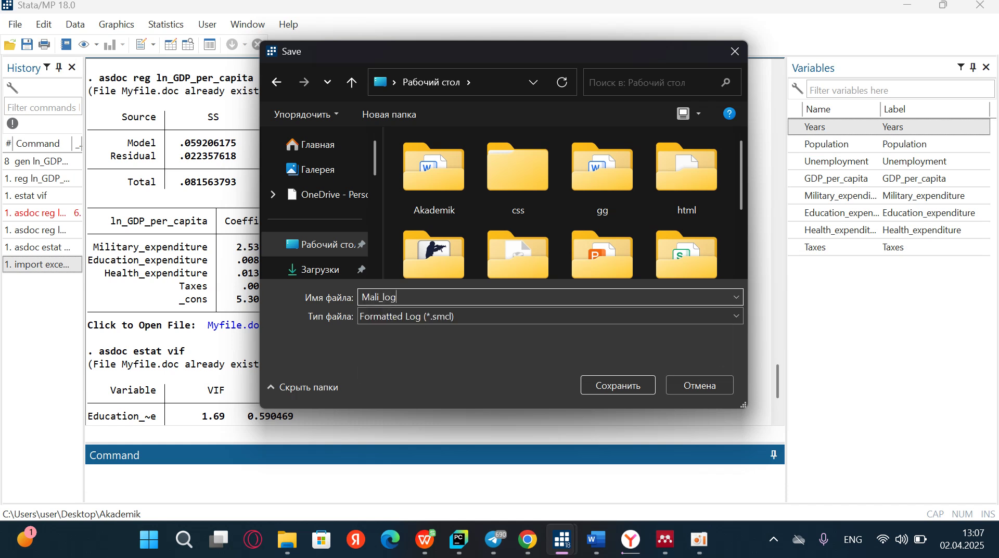
pyautogui.click(603, 385)
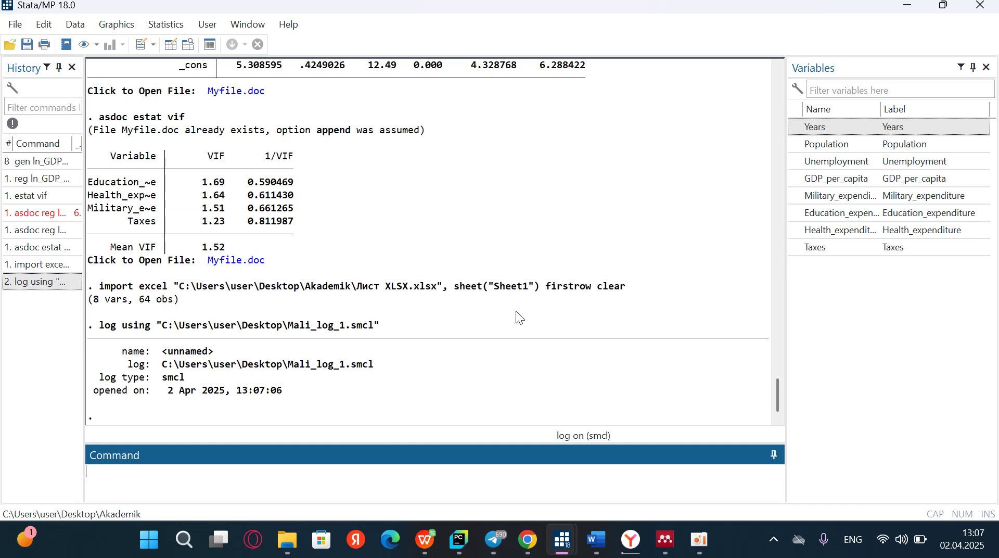
# Bring mali_do_file back up in the Do-file Editor and execute the entire do-file
pyautogui.moveTo(562, 541)
pyautogui.click(651, 442)
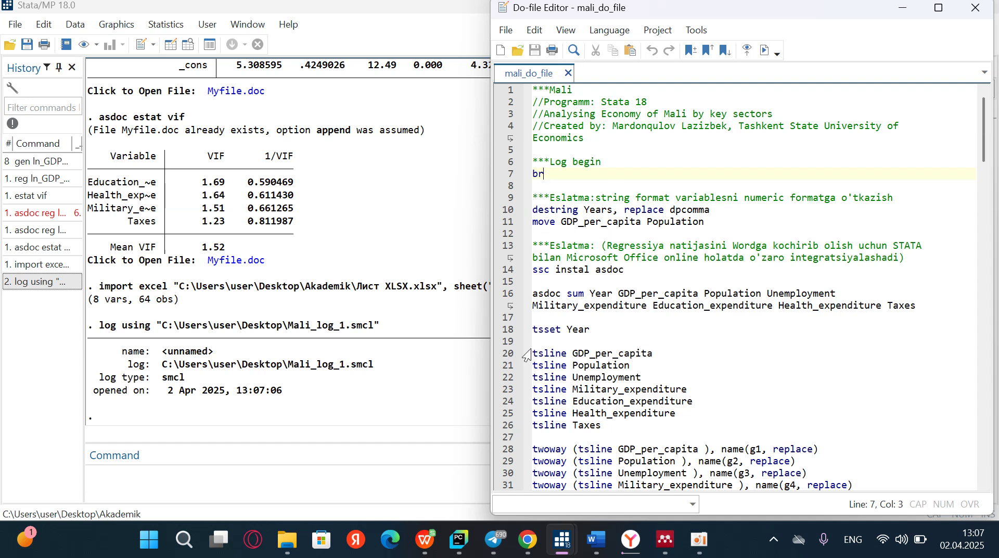
pyautogui.click(631, 365)
pyautogui.press('Up')
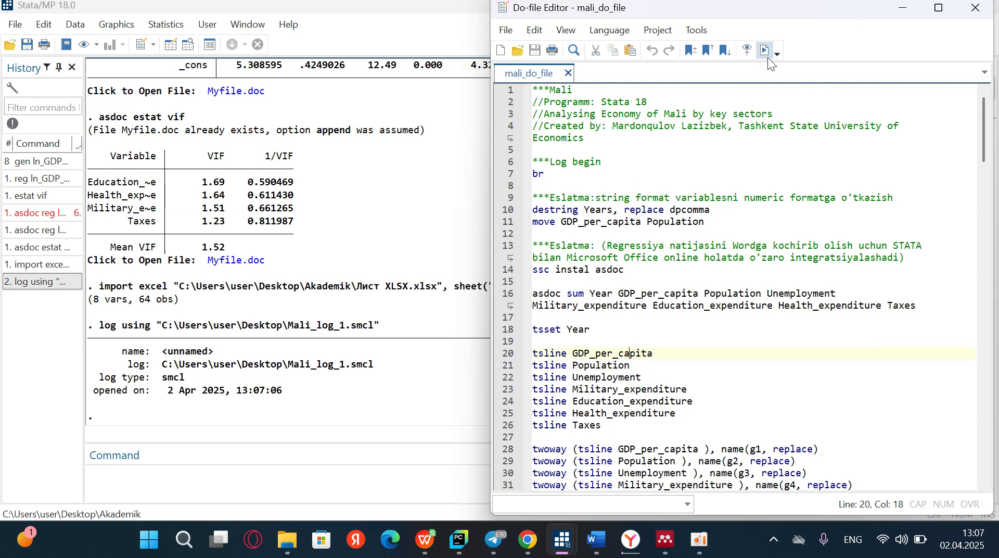
pyautogui.click(767, 57)
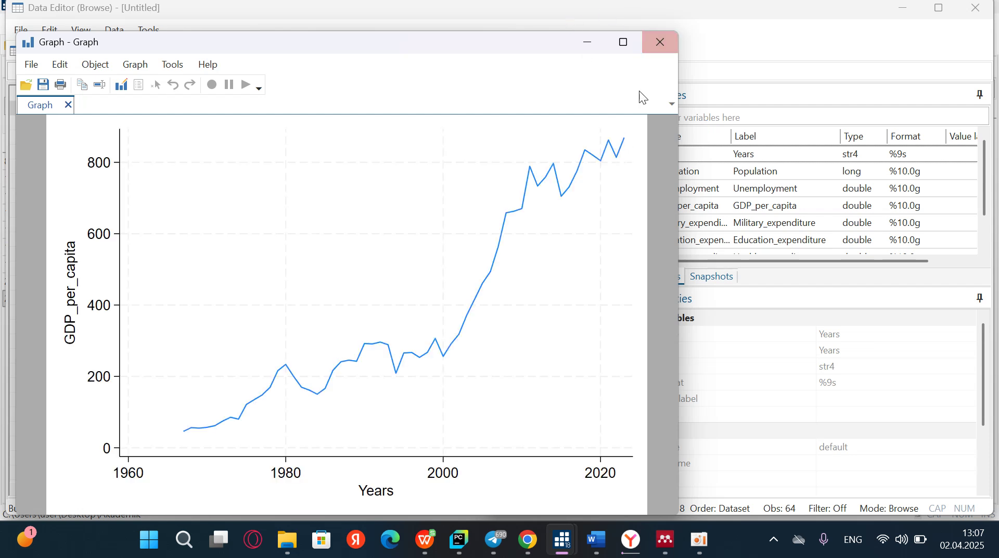
# Close the GDP_per_capita graph window and minimize the data browser while the do-file runs
pyautogui.click(660, 43)
pyautogui.click(902, 11)
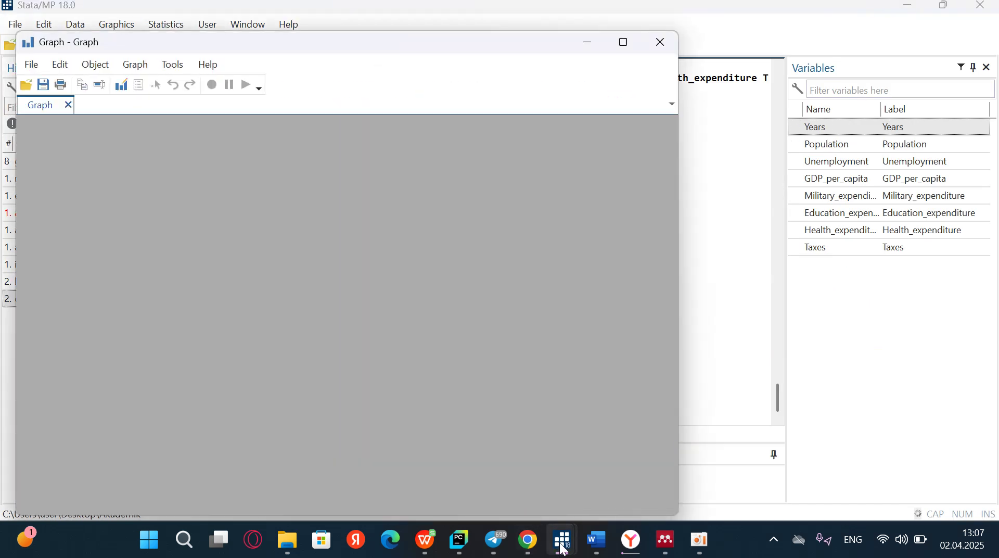
pyautogui.moveTo(561, 544)
pyautogui.middleClick(754, 463)
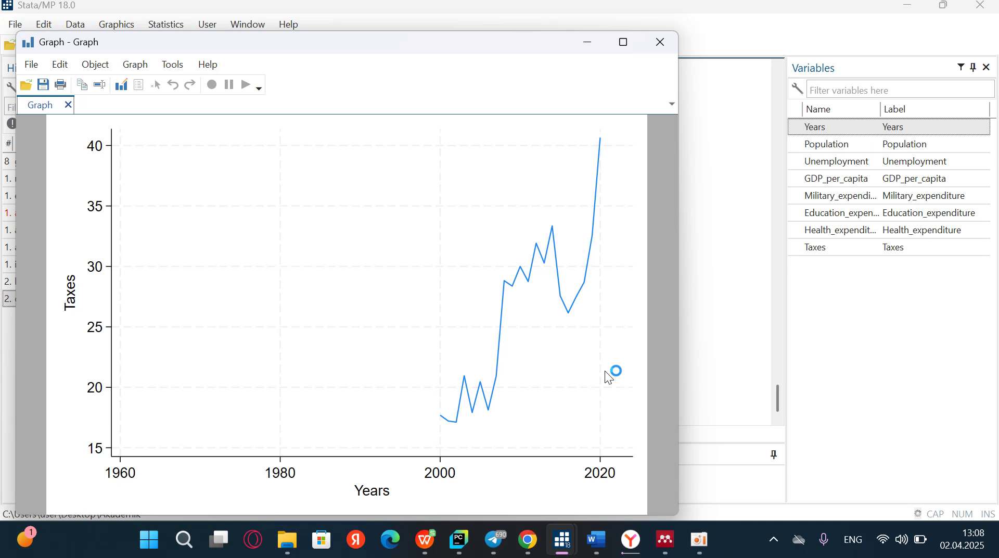
pyautogui.moveTo(700, 546)
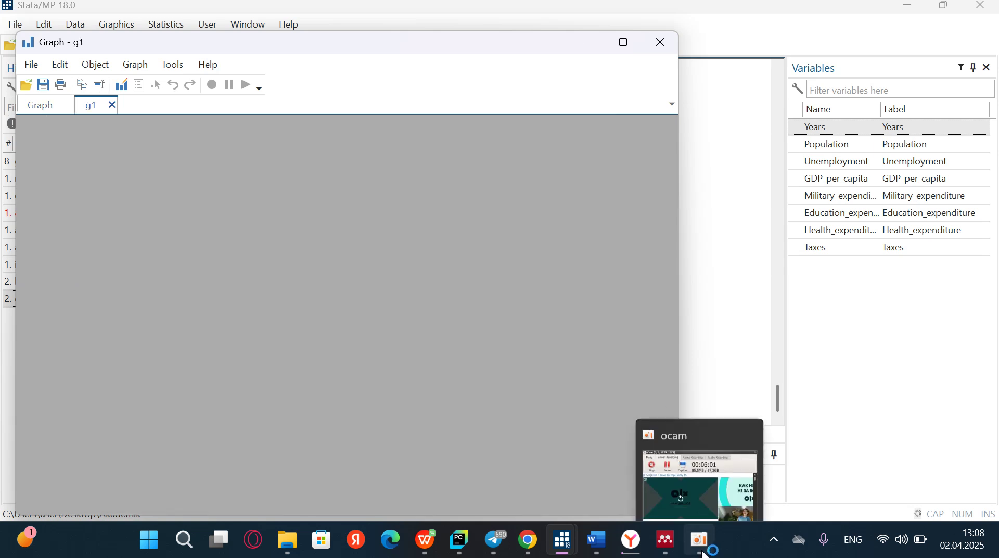
pyautogui.click(682, 440)
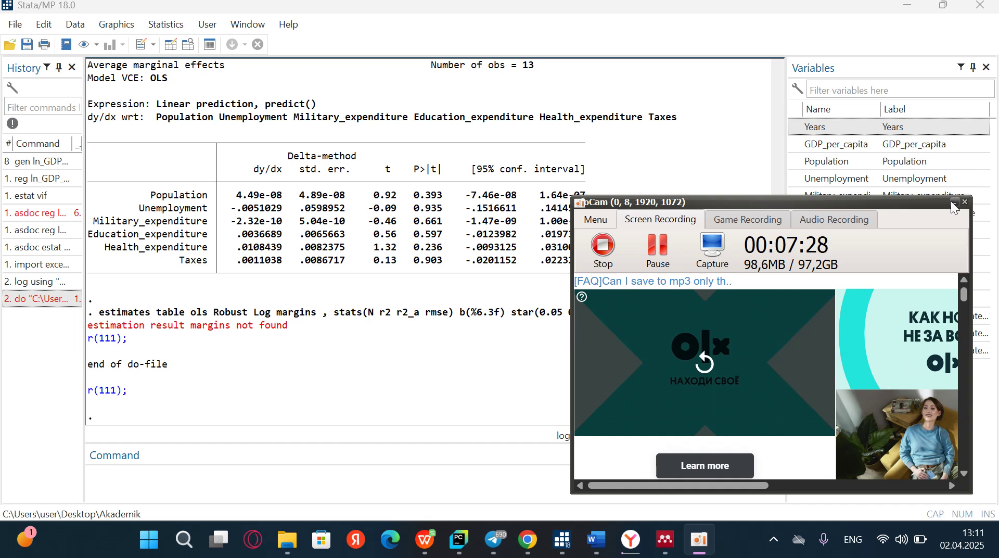
pyautogui.click(952, 202)
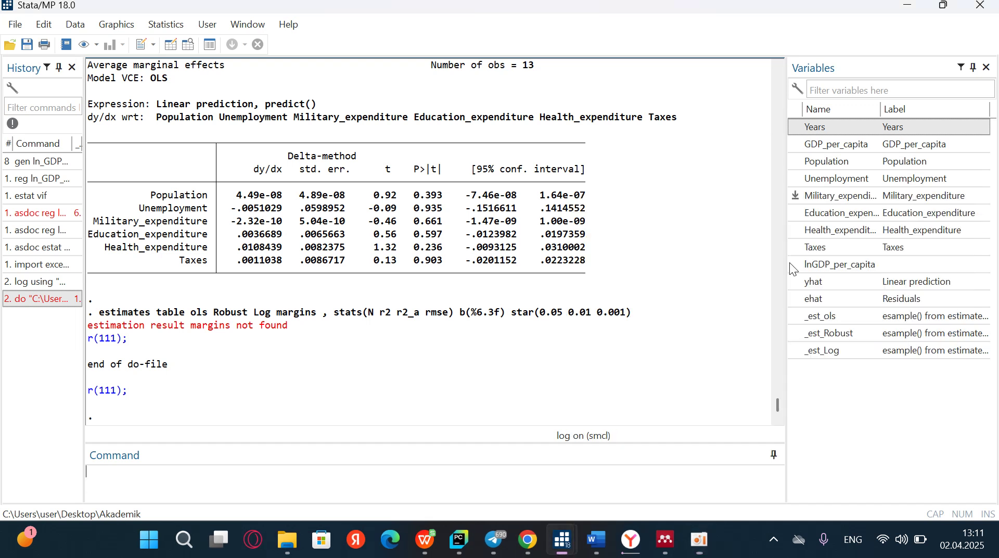
# Copy the tsline GDP_per_capita line from mali_do_file, run it as a single command, and inspect the graph at full-window size before minimizing it
pyautogui.moveTo(560, 551)
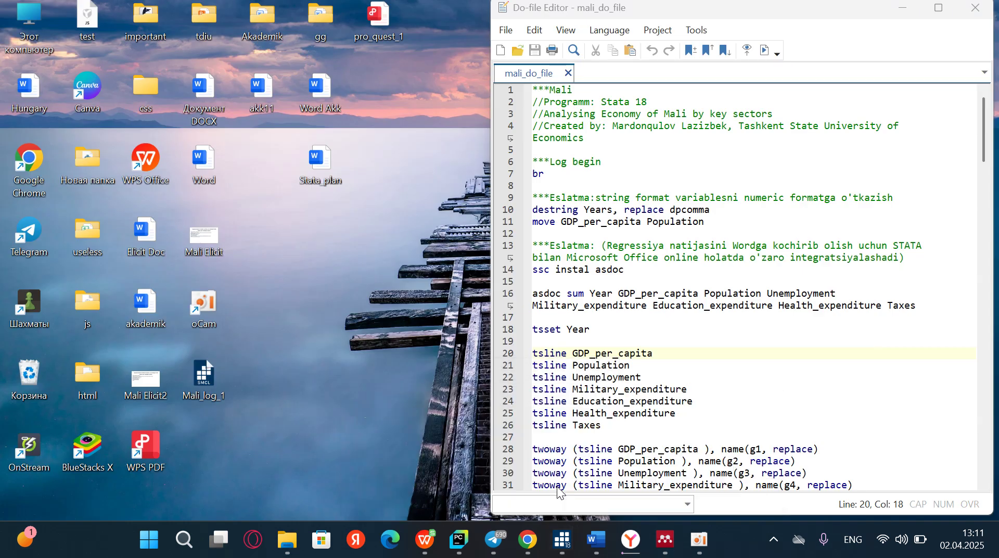
pyautogui.click(556, 486)
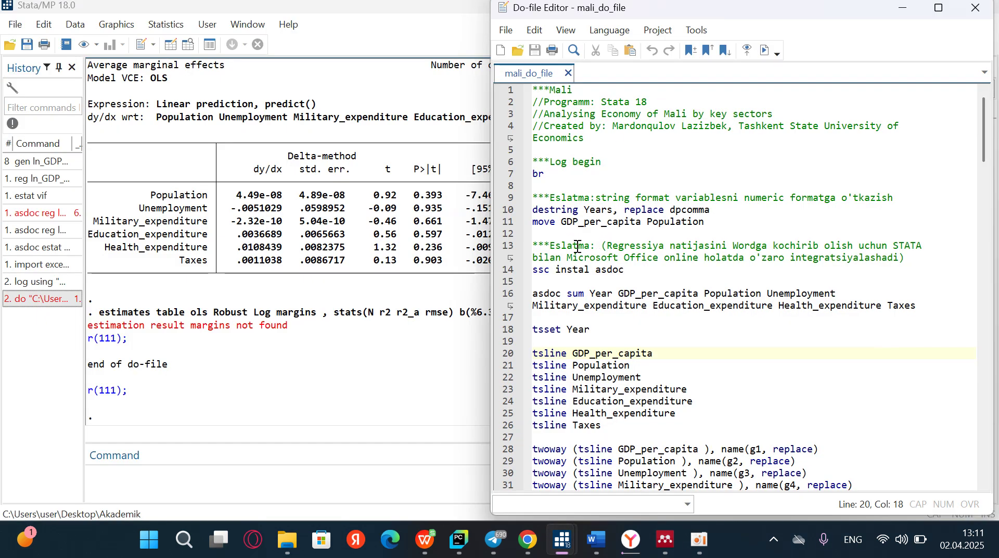
pyautogui.moveTo(653, 356); pyautogui.dragTo(525, 354)
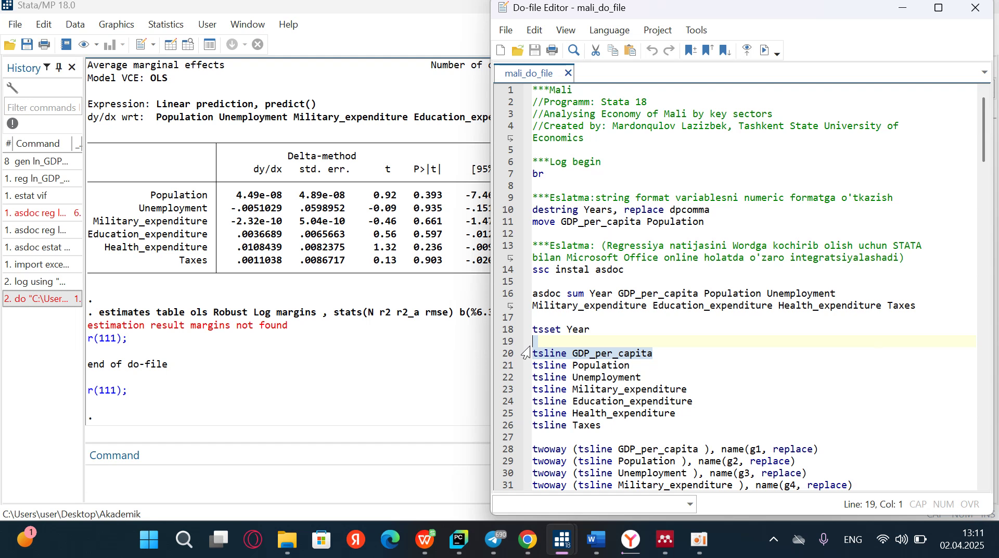
pyautogui.click(130, 477)
pyautogui.hotkey('ctrl', 'v')
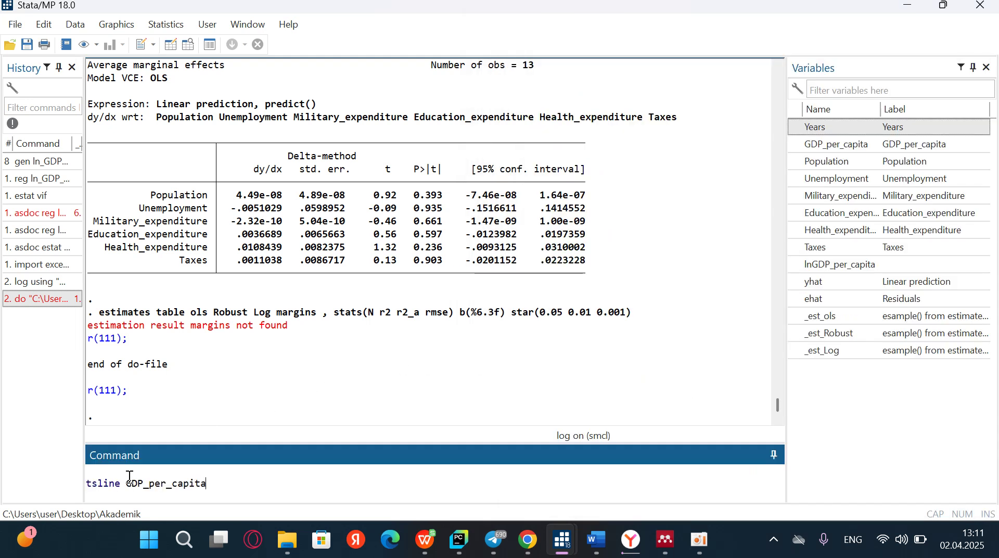
pyautogui.press('Return')
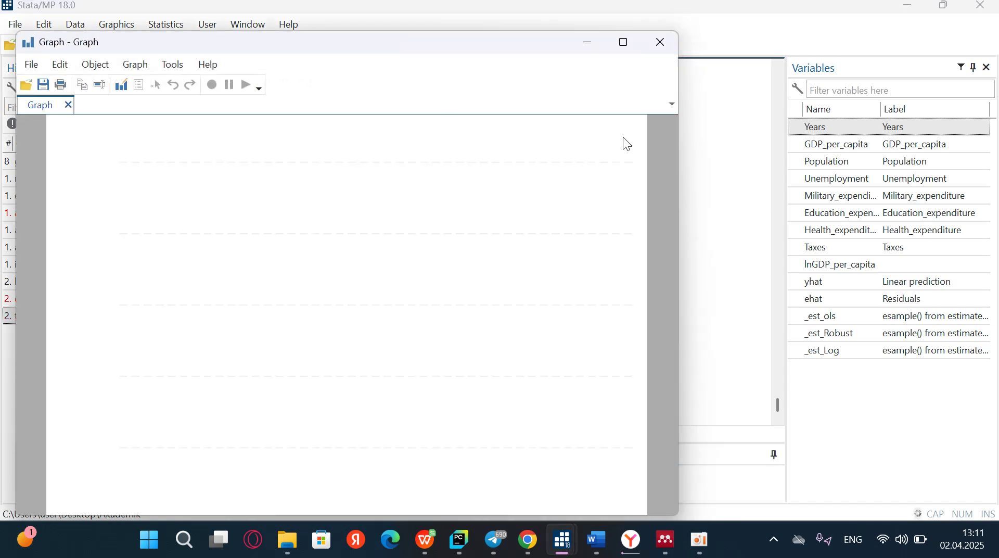
pyautogui.click(623, 43)
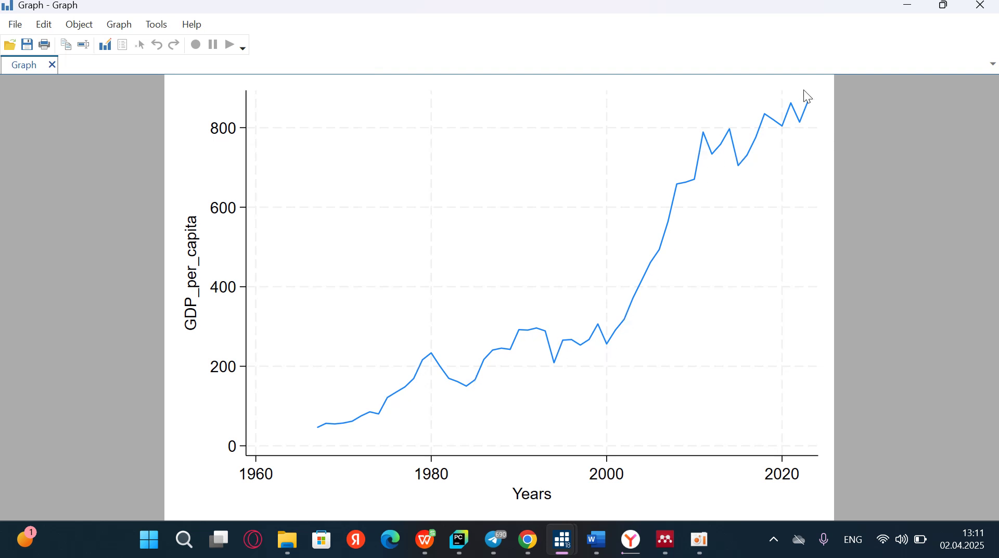
pyautogui.click(910, 6)
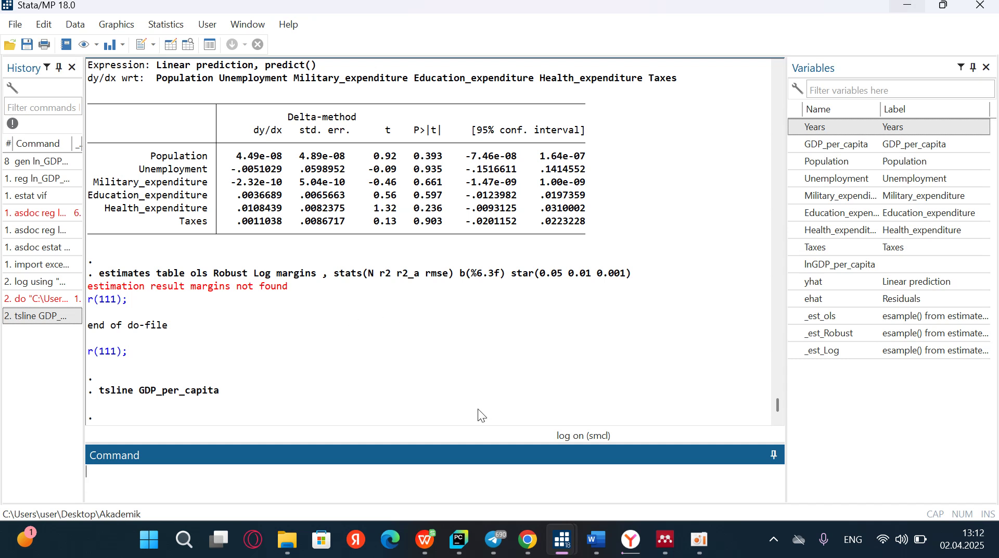
# Look through the twoway tsline, scatter and graph combine commands in mali_do_file, then minimize the Do-file Editor
pyautogui.moveTo(562, 541)
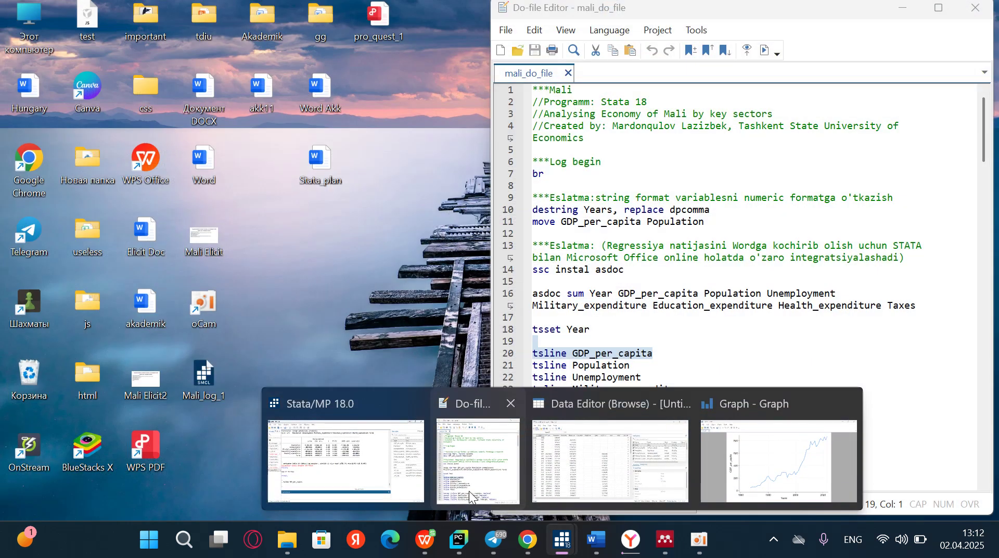
pyautogui.click(469, 491)
pyautogui.scroll(-3, 681, 347)
pyautogui.scroll(-6, 680, 347)
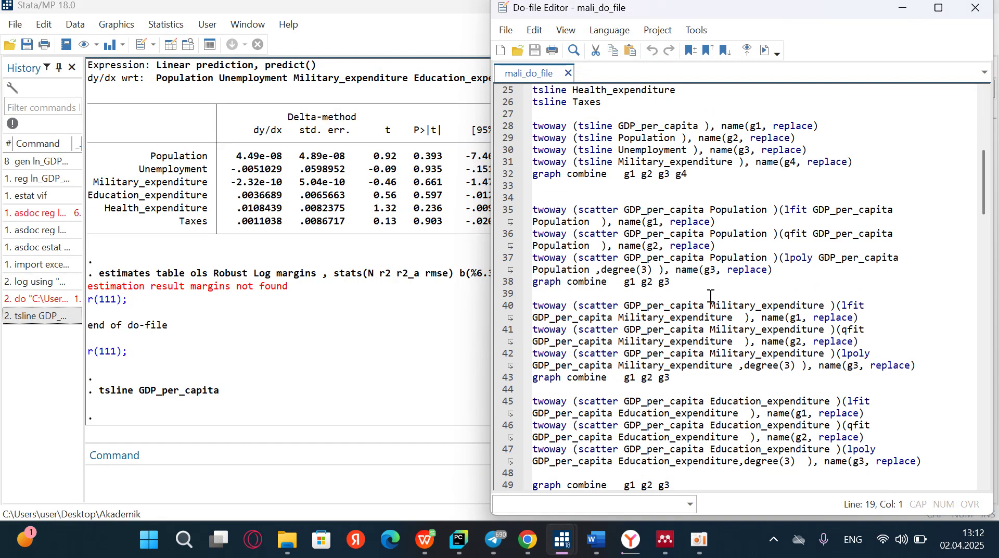
pyautogui.click(910, 11)
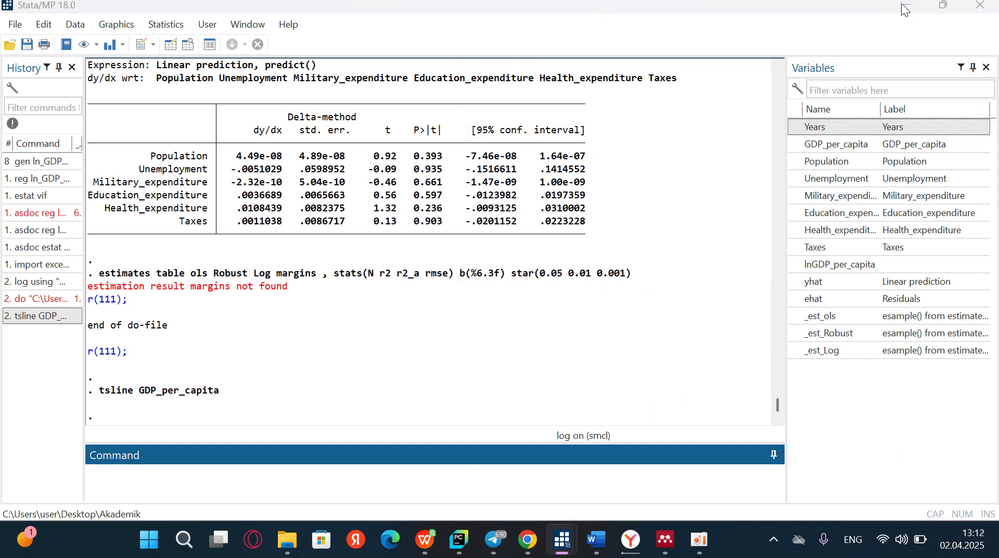
# Minimize Stata and switch to the Stata_plan document in WPS Office to review the task checklist down to task 20
pyautogui.click(902, 8)
pyautogui.click(910, 7)
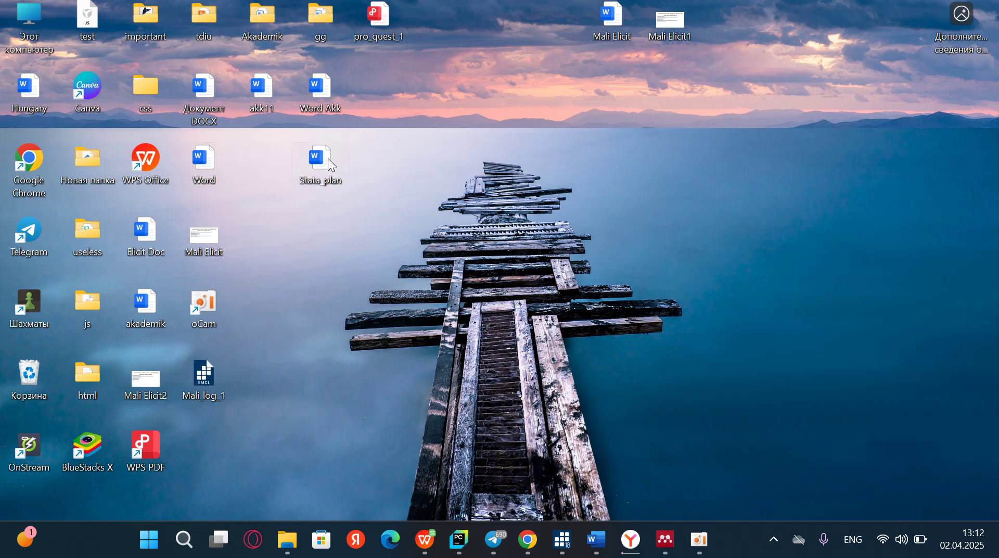
pyautogui.hotkey('alt', 'Tab')
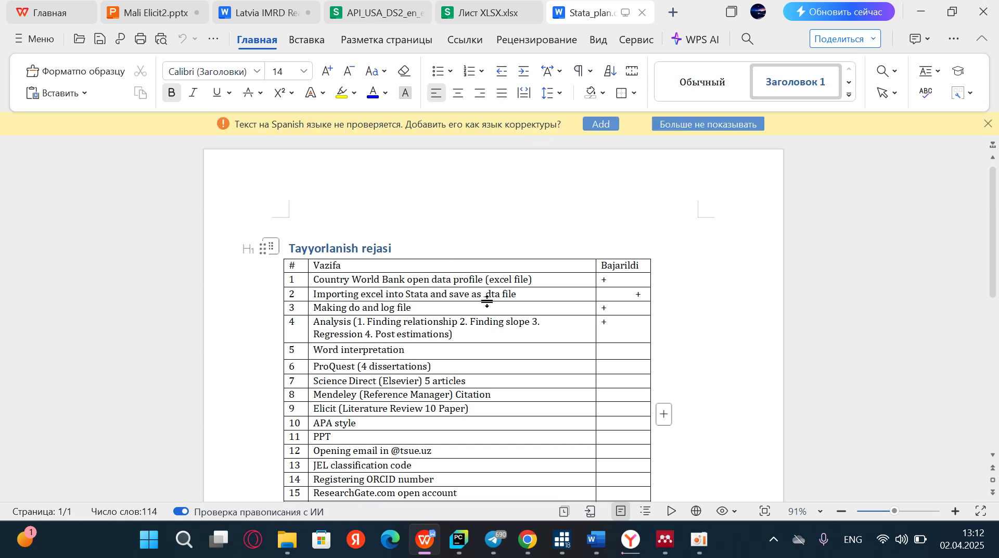
pyautogui.scroll(-1, 486, 299)
pyautogui.scroll(-5, 597, 264)
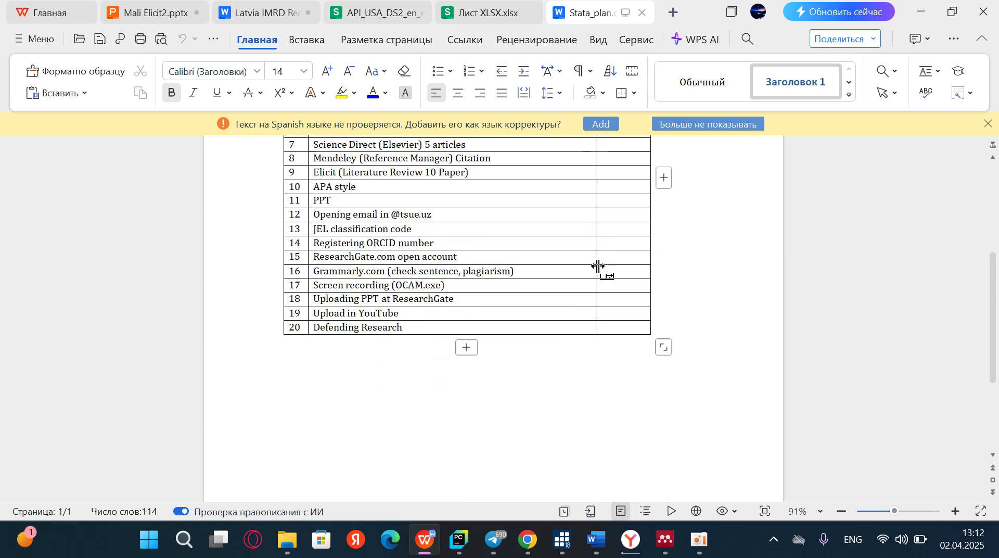
# In the Bajarildi column, move task 2's plus mark to the start of its cell and delete the plus mark from task 4
pyautogui.scroll(5, 598, 267)
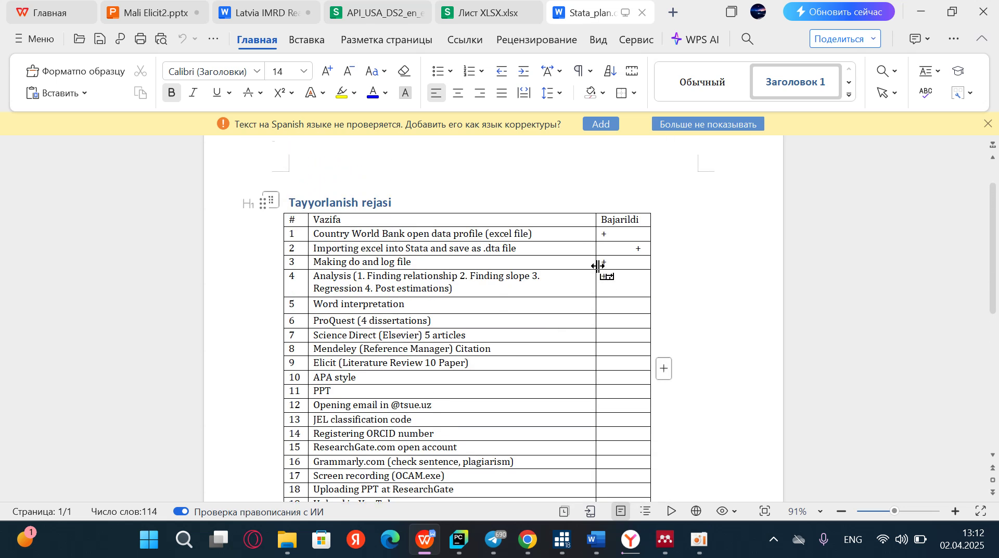
pyautogui.click(615, 238)
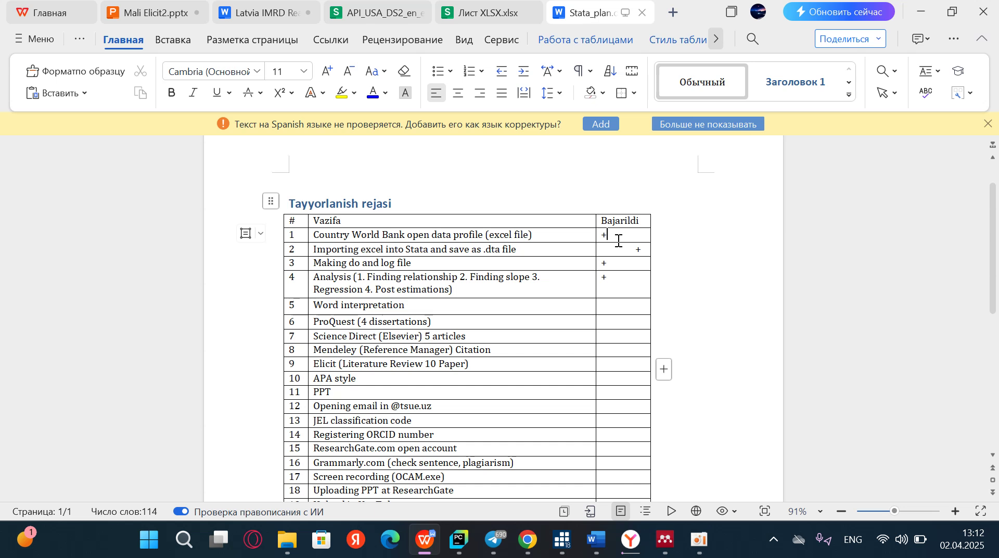
pyautogui.click(643, 252)
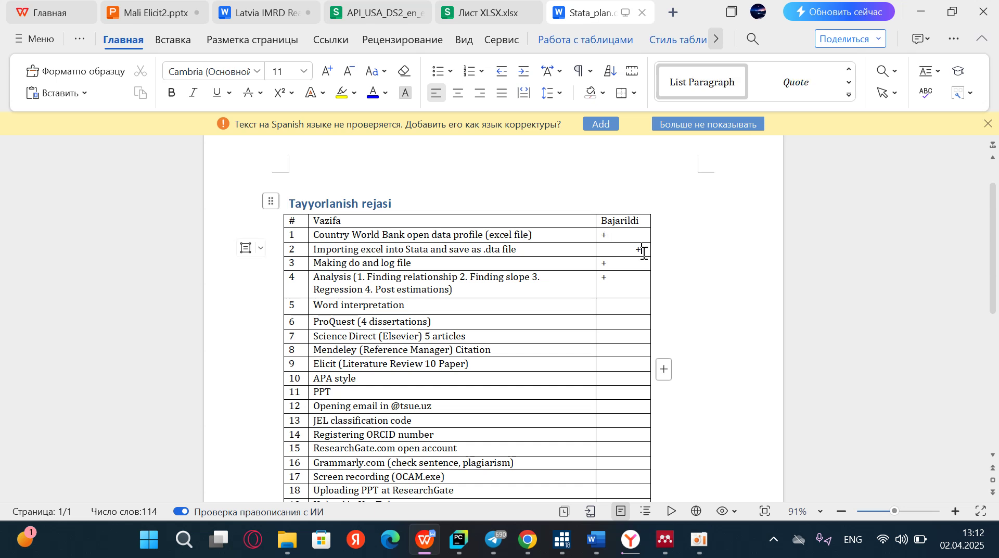
pyautogui.press('BackSpace')
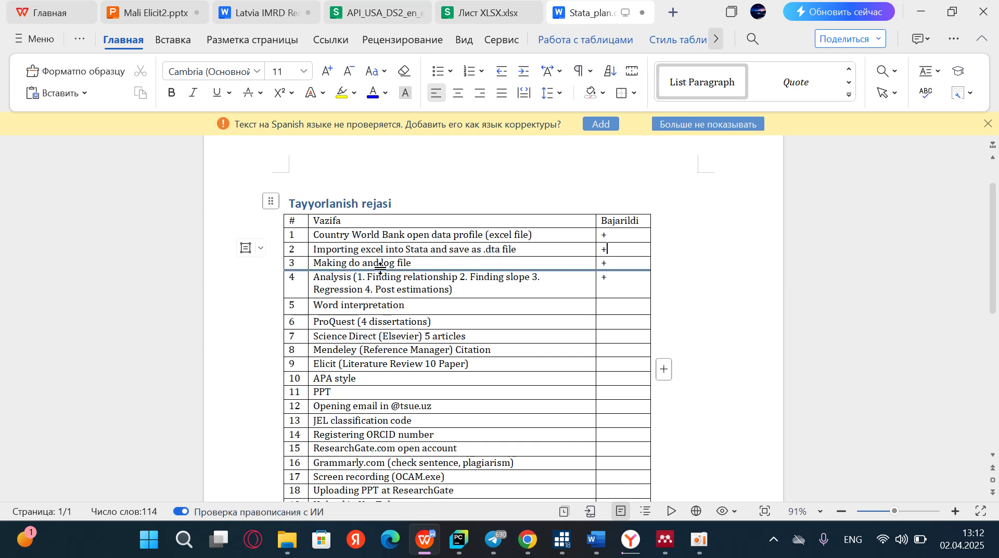
pyautogui.click(617, 263)
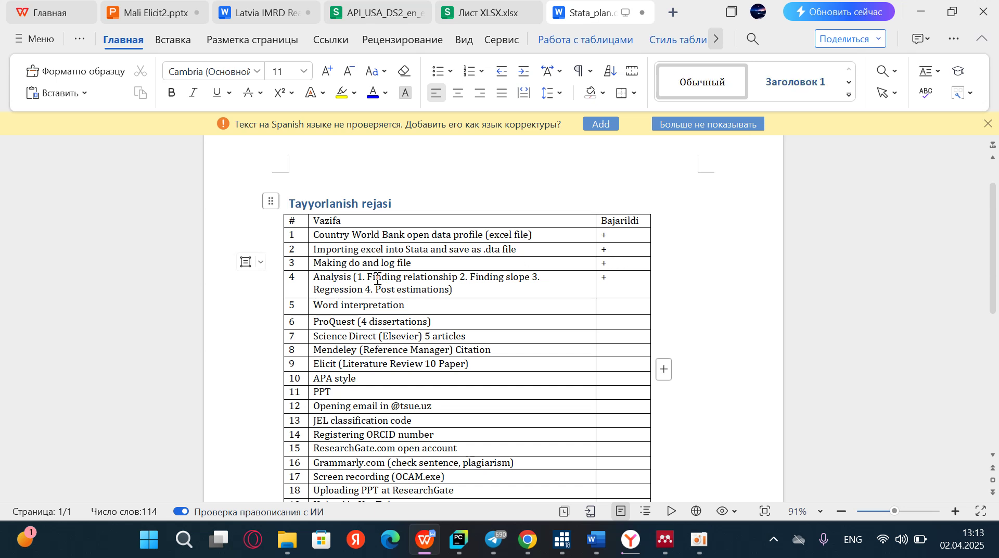
pyautogui.click(614, 275)
pyautogui.press('BackSpace')
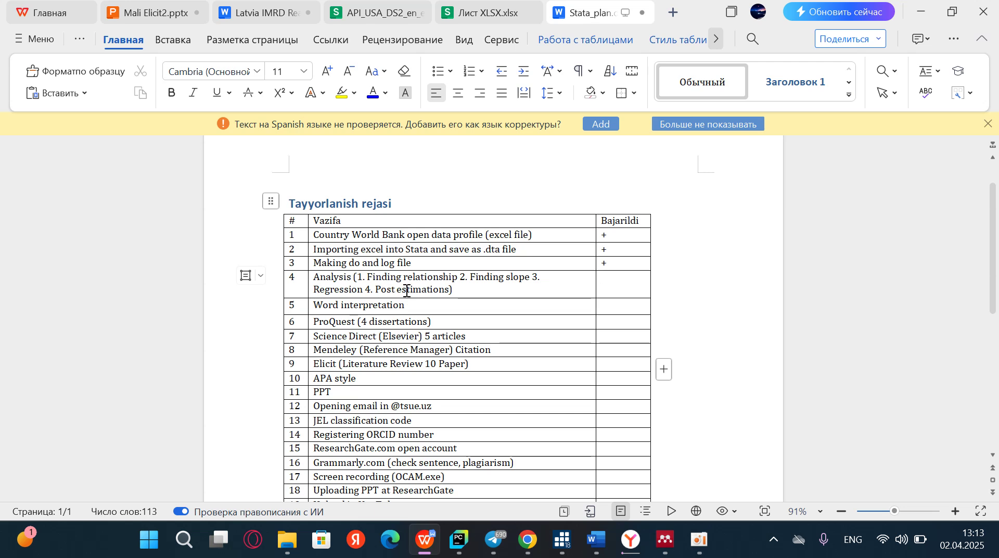
# Switch to the Stata graph window to view the GDP_per_capita time-series line, and minimize it
pyautogui.moveTo(562, 540)
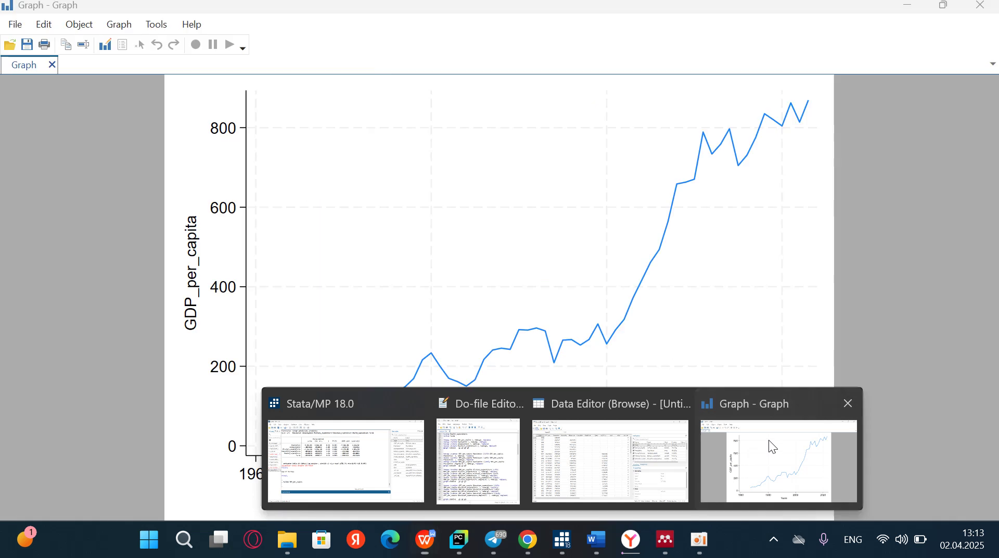
pyautogui.click(743, 431)
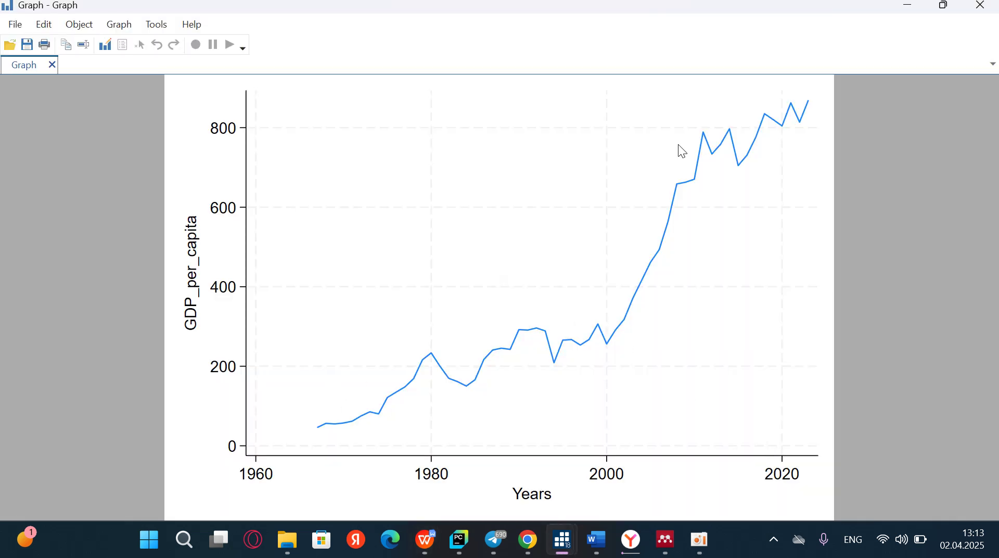
pyautogui.click(908, 7)
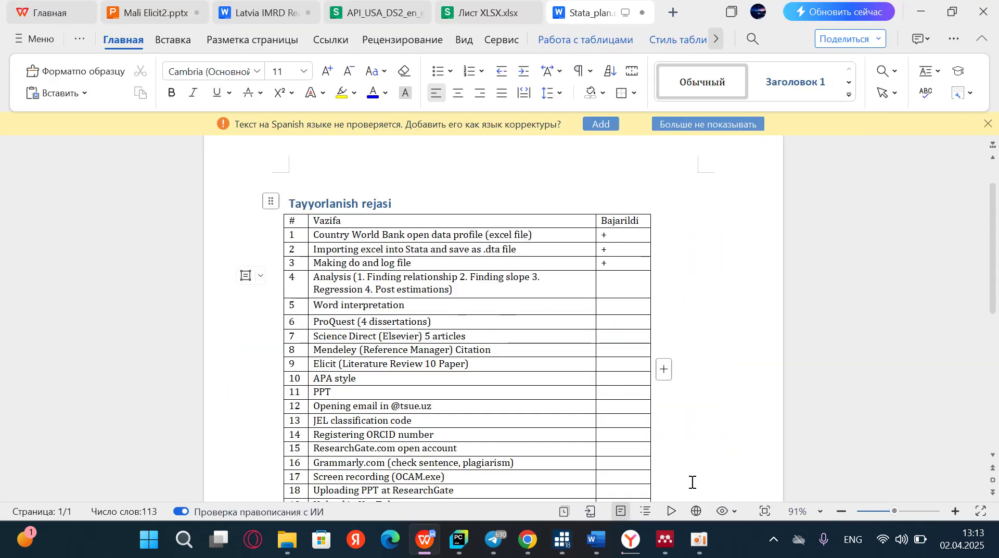
pyautogui.click(699, 541)
pyautogui.click(657, 245)
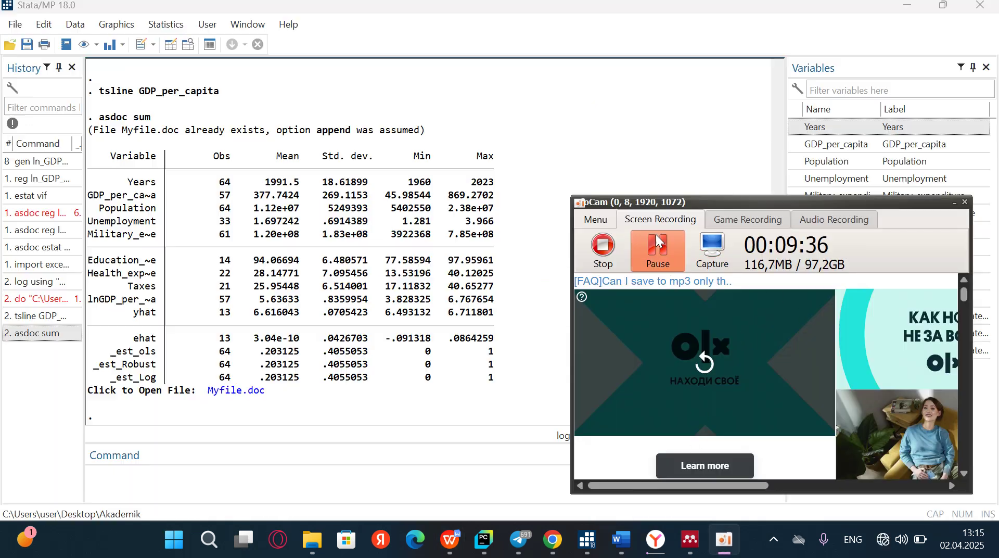
# Bring up mali_do_file from Stata to check its twoway graph commands, and minimize the Do-file Editor
pyautogui.click(116, 471)
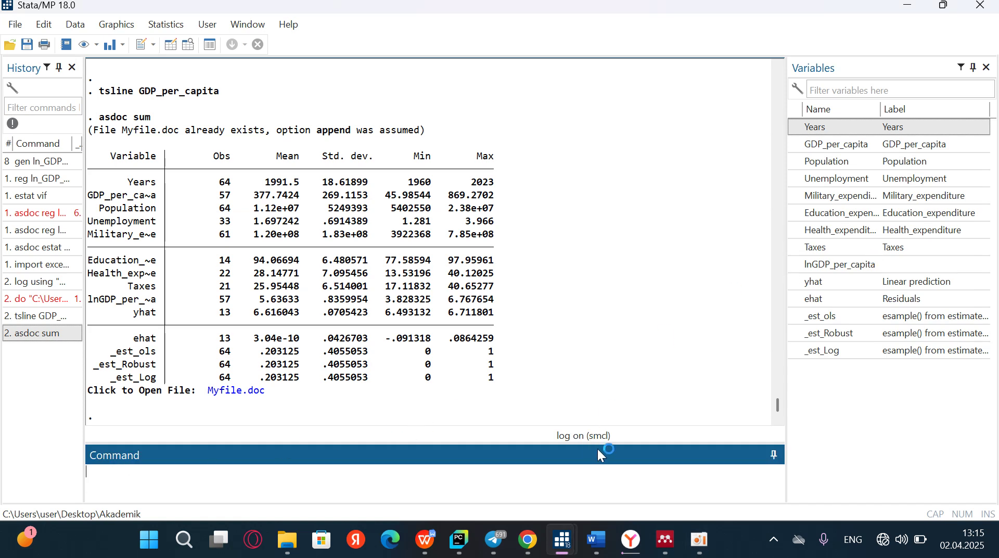
pyautogui.moveTo(562, 541)
pyautogui.click(495, 466)
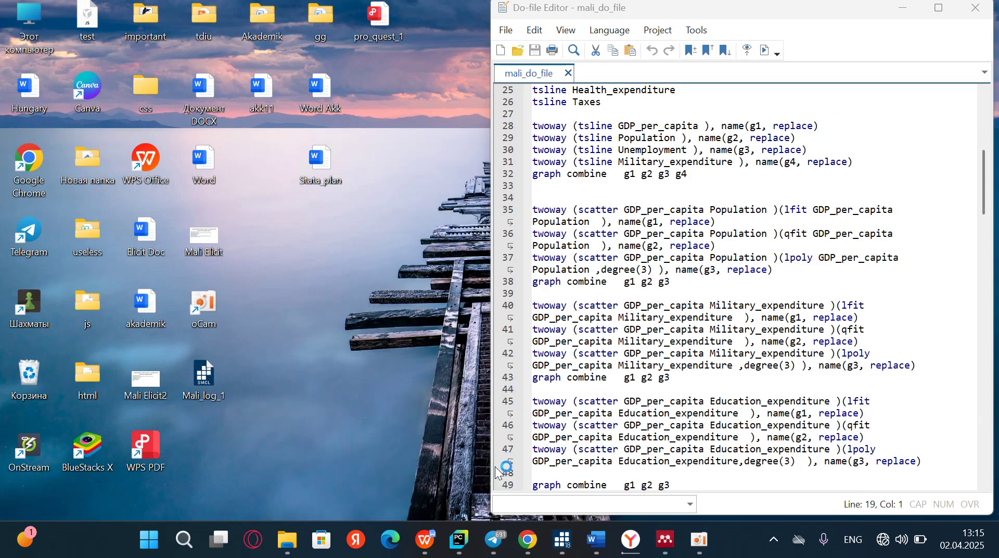
pyautogui.click(903, 8)
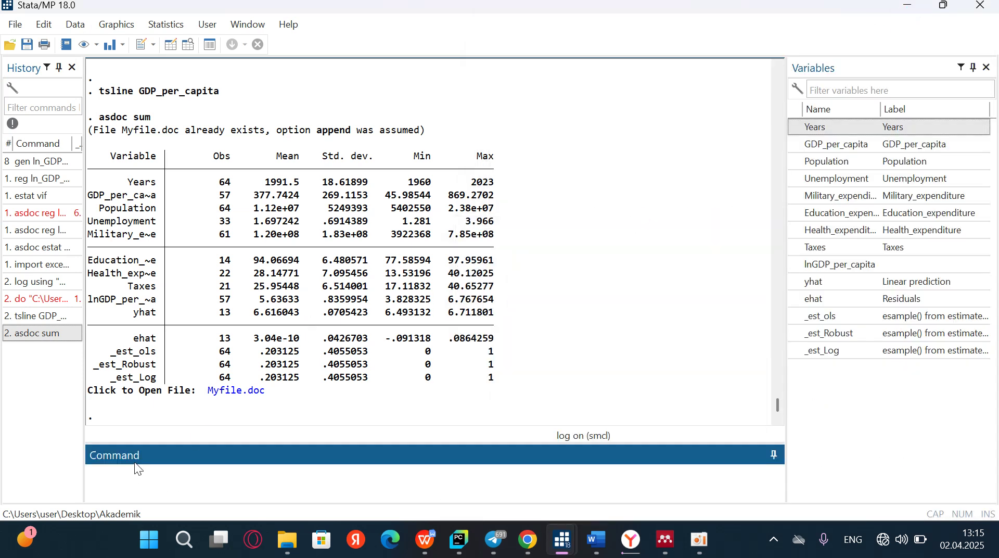
# Copy the asdoc sum command from the results output and run it again
pyautogui.moveTo(154, 119); pyautogui.dragTo(106, 119)
pyautogui.hotkey('ctrl', 'c')
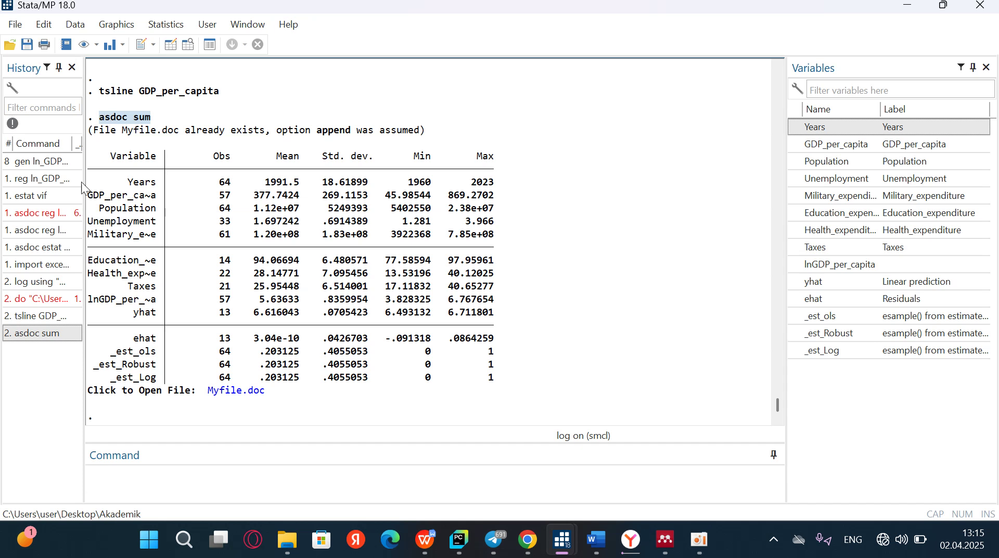
pyautogui.click(106, 461)
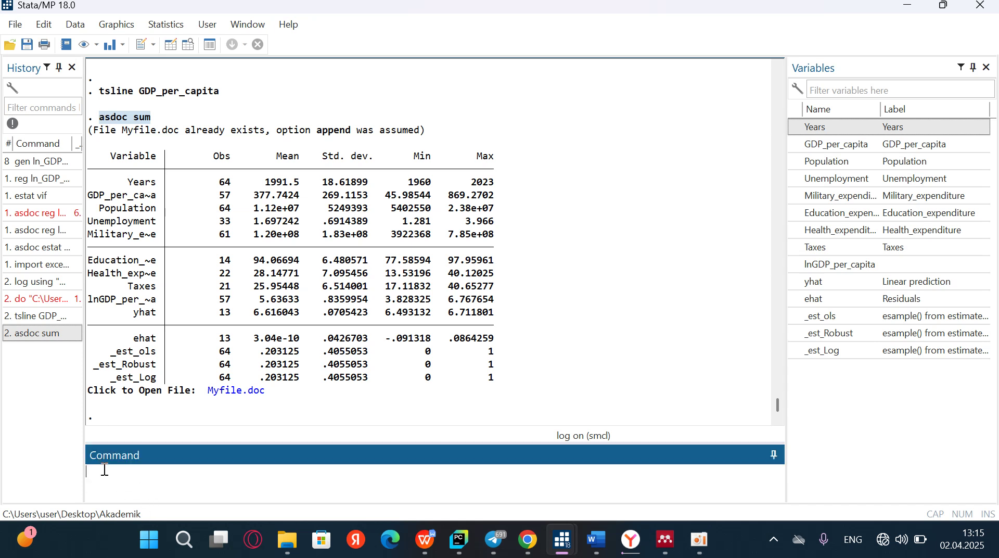
pyautogui.hotkey('ctrl', 'v')
pyautogui.press('Return')
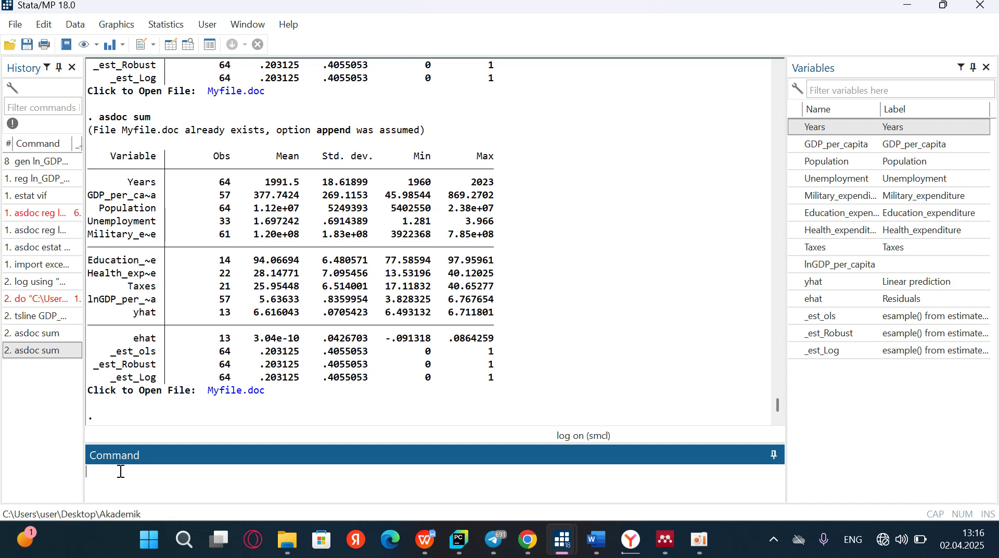
# Run twoway (tsline GDP_per_capita ) to plot GDP per capita over time, and minimize the graph
pyautogui.write('twoway (tsline)')
pyautogui.click(798, 146)
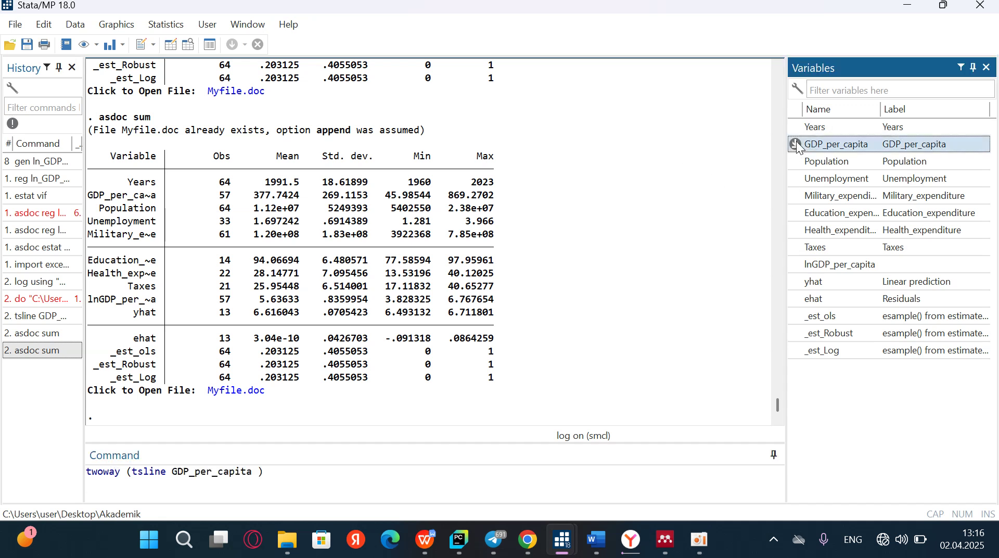
pyautogui.click(269, 474)
pyautogui.press('Return')
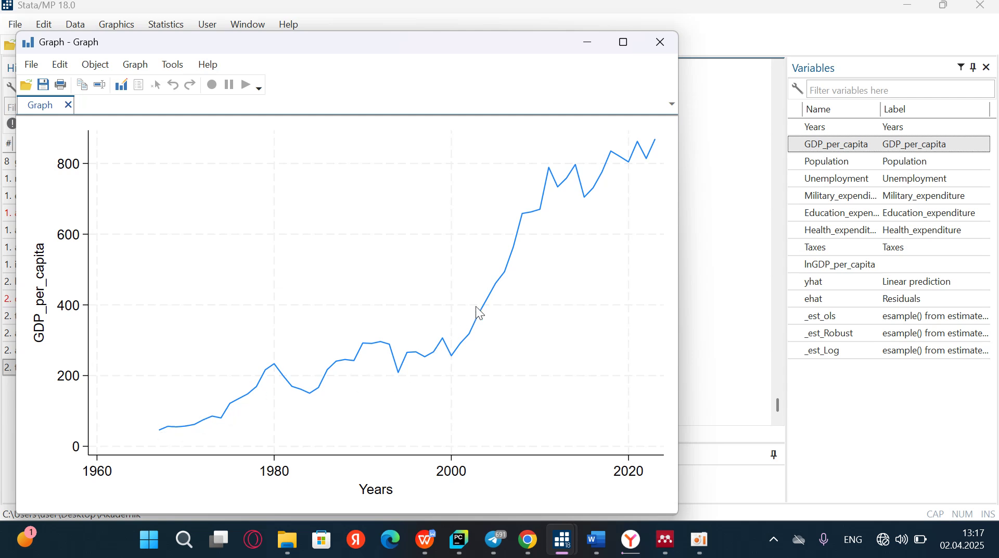
pyautogui.click(592, 41)
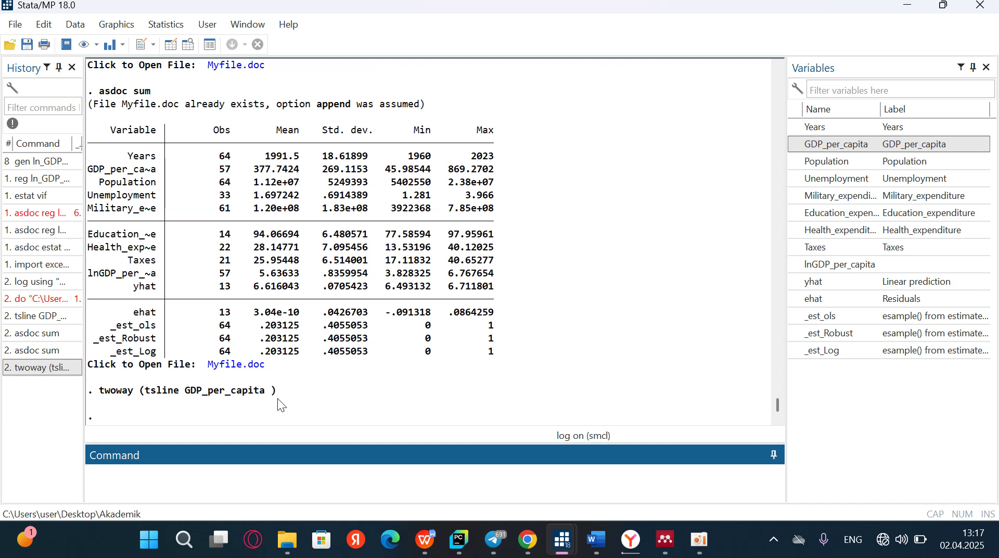
# Run twoway(scatter GDP_per_capita Population) to plot GDP per capita against population, and minimize the graph
pyautogui.click(133, 476)
pyautogui.moveTo(181, 395); pyautogui.dragTo(263, 393)
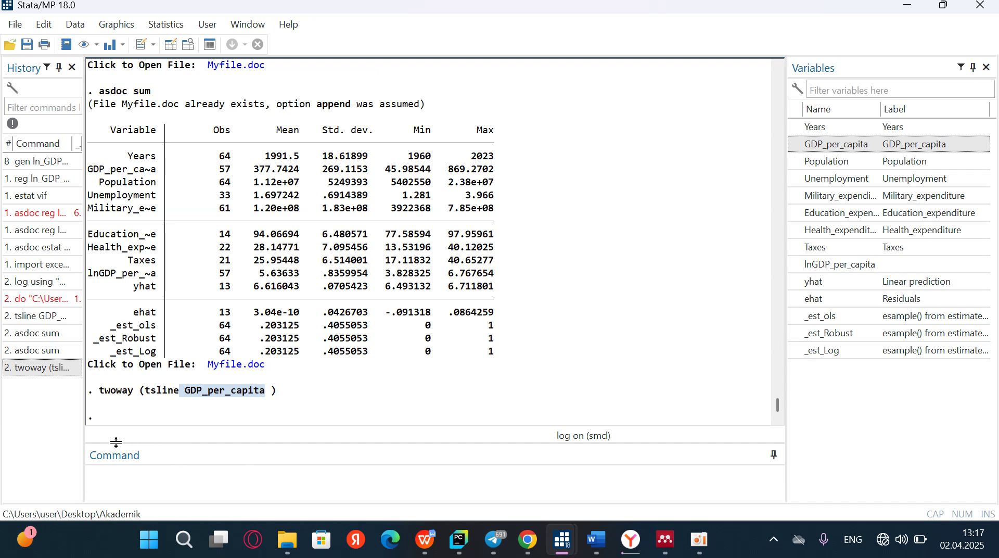
pyautogui.click(112, 472)
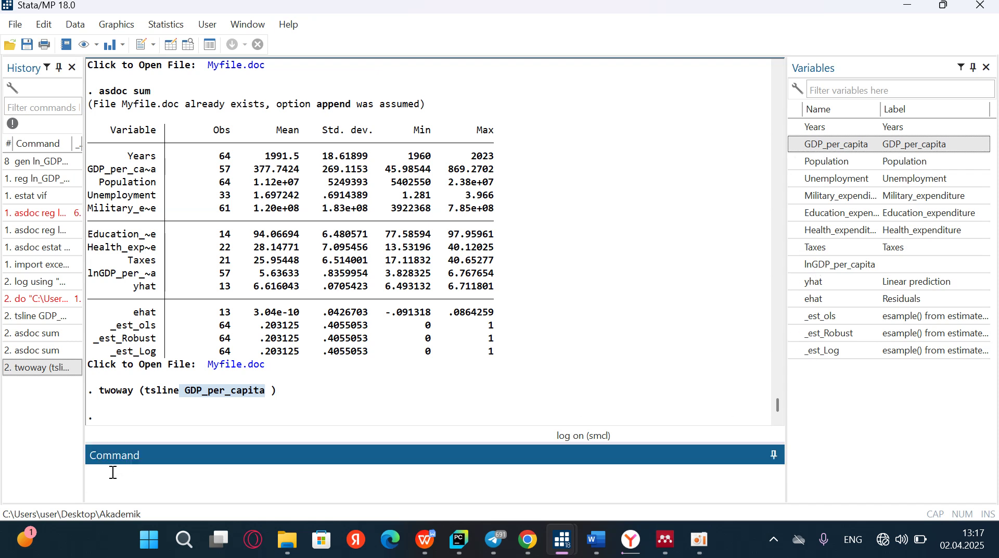
pyautogui.write('twoway(scatter')
pyautogui.click(798, 145)
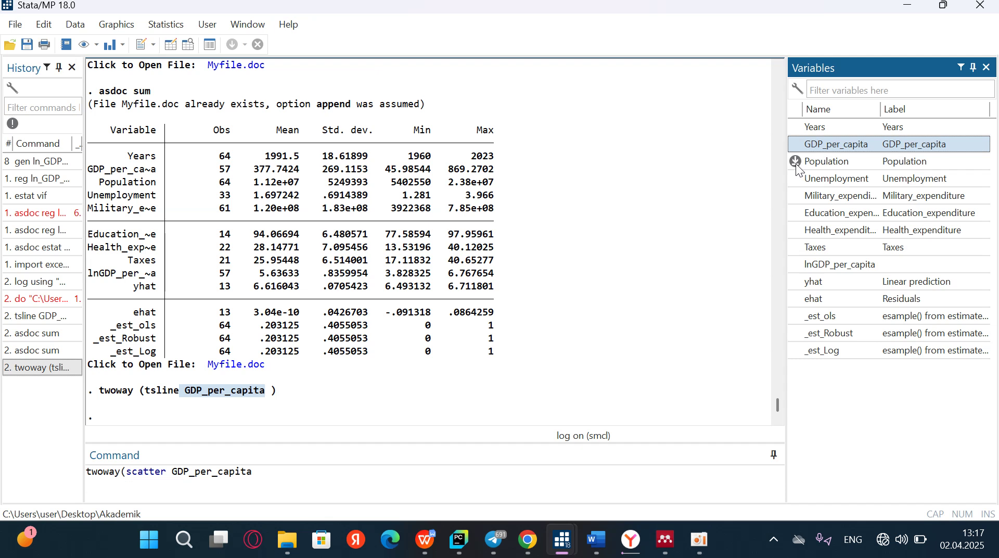
pyautogui.click(796, 162)
pyautogui.click(329, 469)
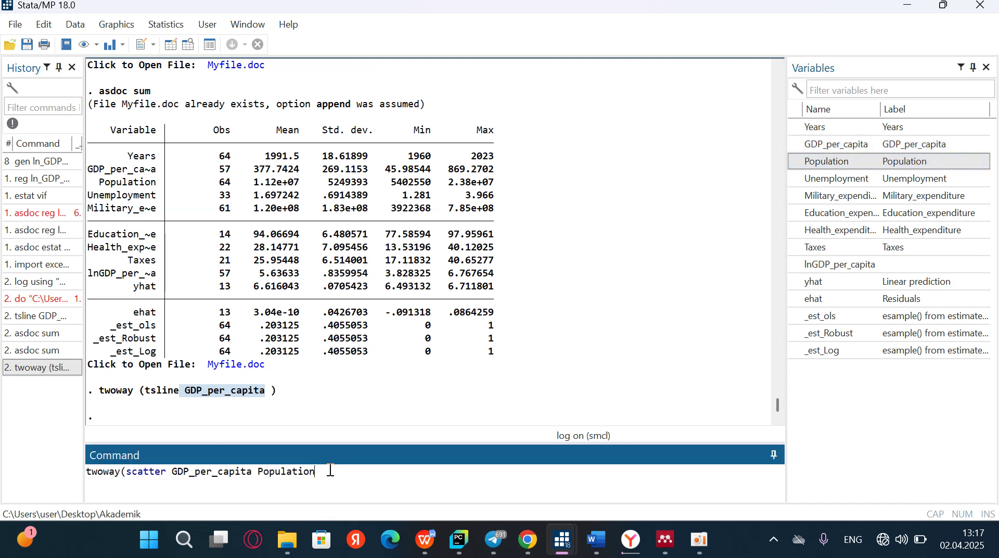
pyautogui.write(')')
pyautogui.press('Return')
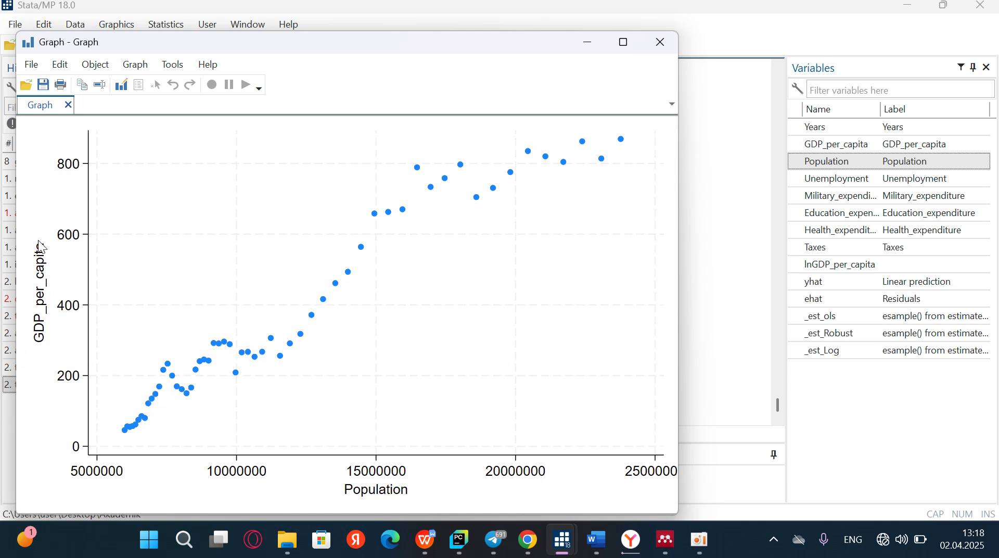
pyautogui.click(587, 52)
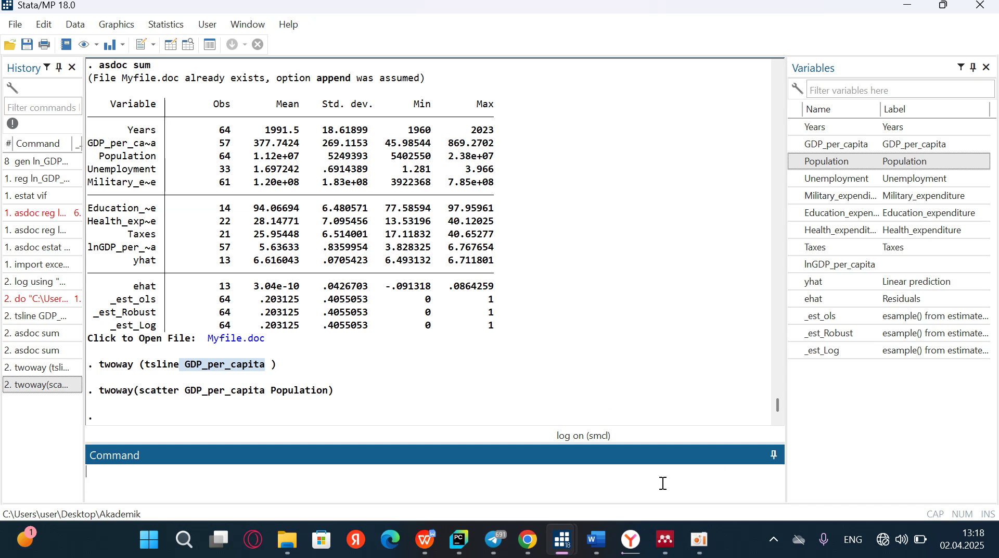
# Reopen the scatter plot of GDP_per_capita against Population to examine the relationship, and minimize it again
pyautogui.moveTo(562, 539)
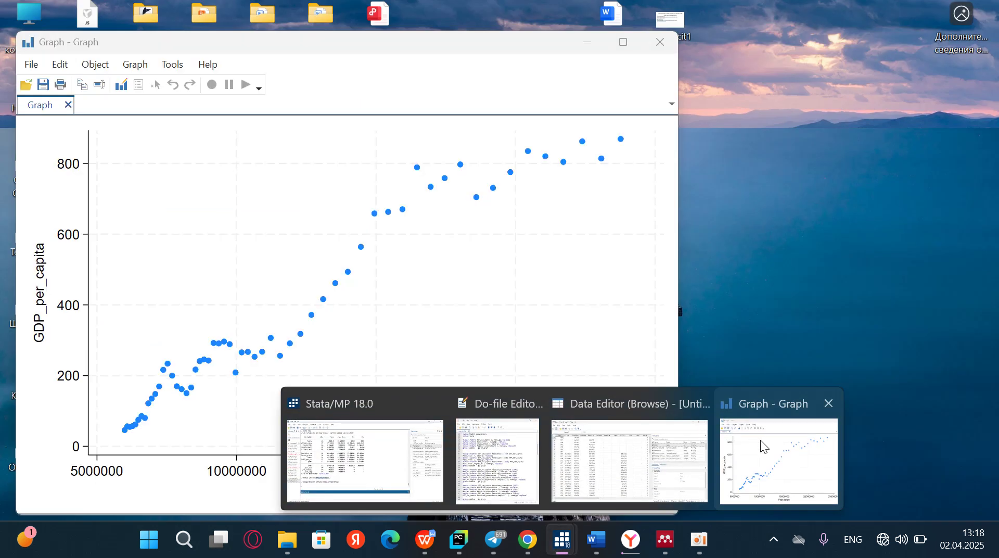
pyautogui.click(763, 446)
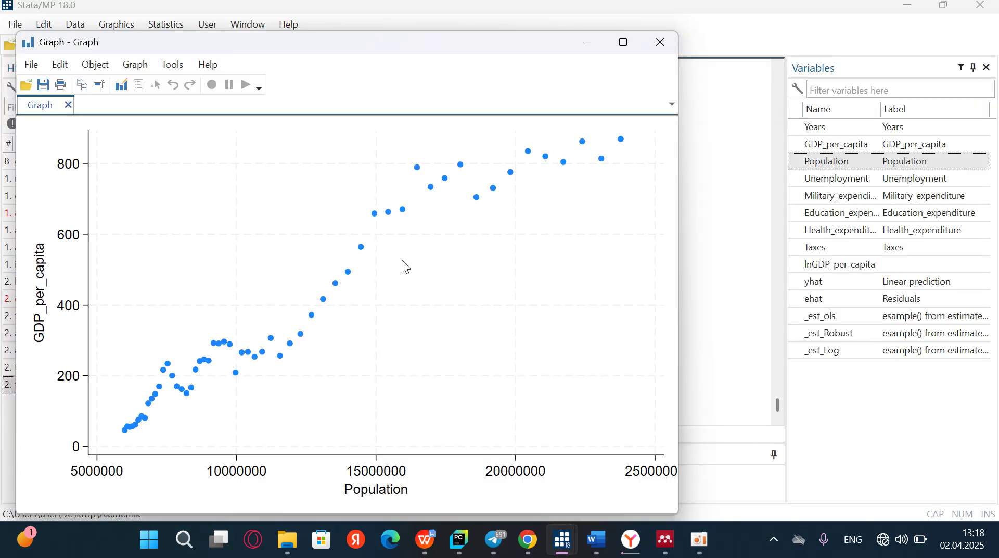
pyautogui.click(592, 41)
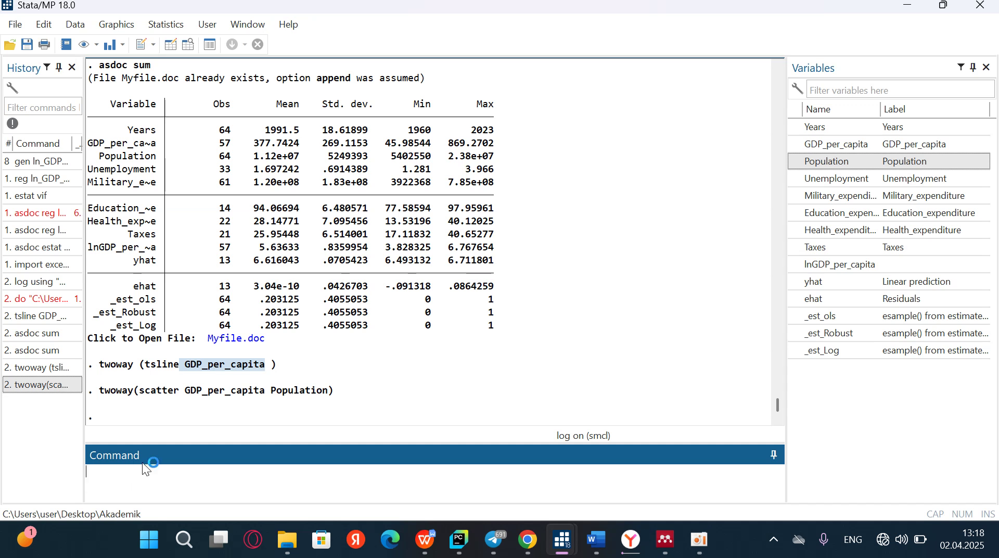
# Try to overlay a fit on the scatter plot by running twoway(scatter GDP_per_capita Population) (lift GDP_per_capita Population)
pyautogui.write('twoway(scatter')
pyautogui.doubleClick(803, 145)
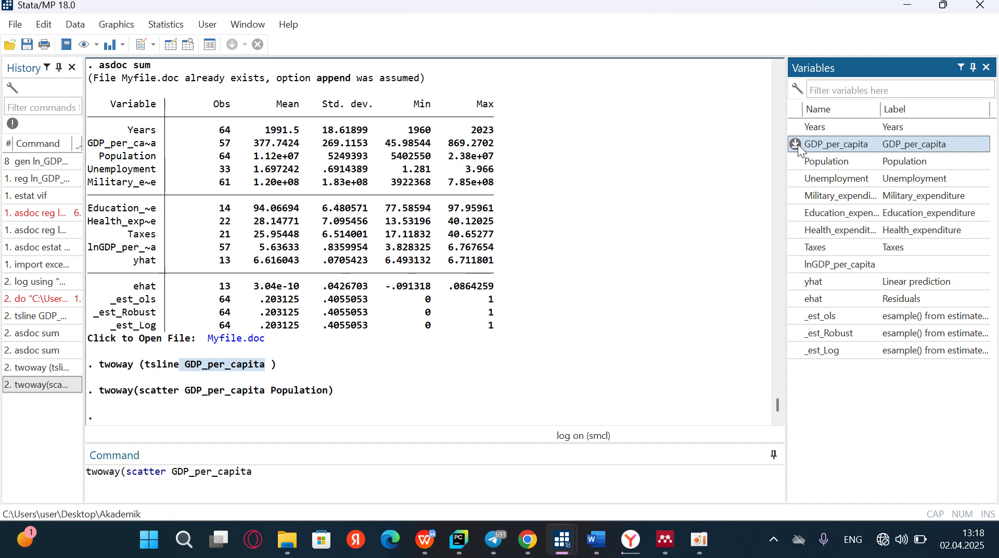
pyautogui.doubleClick(797, 162)
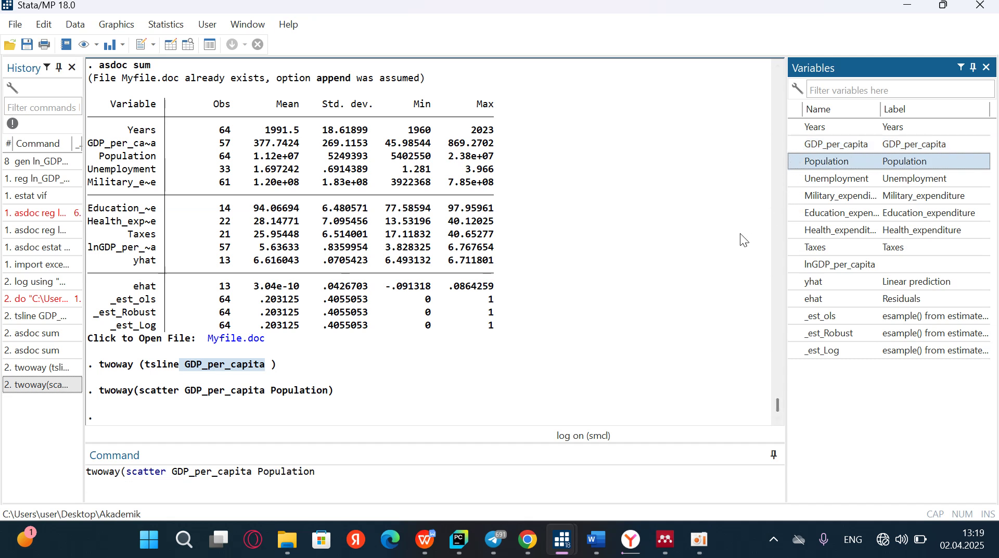
pyautogui.click(323, 471)
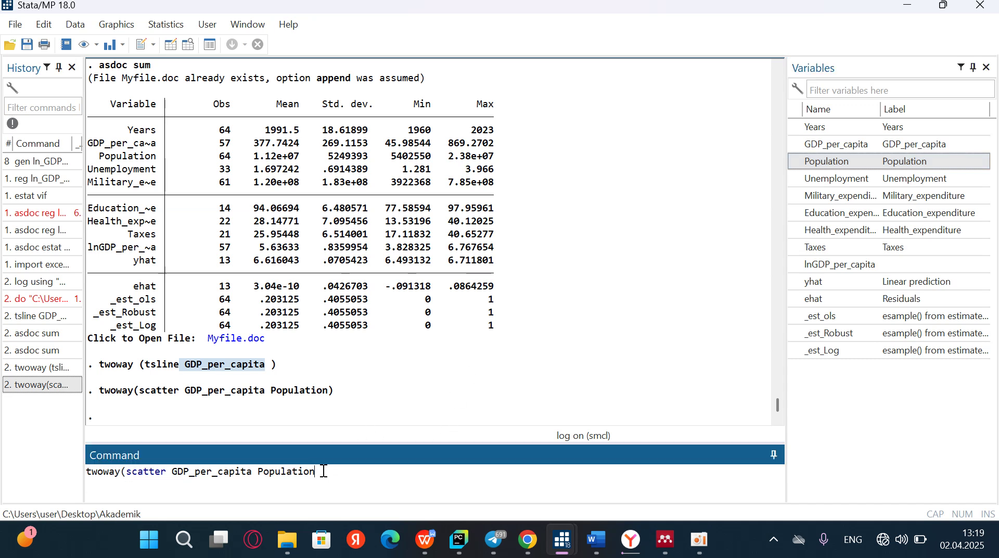
pyautogui.write(')')
pyautogui.write('(lift')
pyautogui.moveTo(814, 145)
pyautogui.click(795, 145)
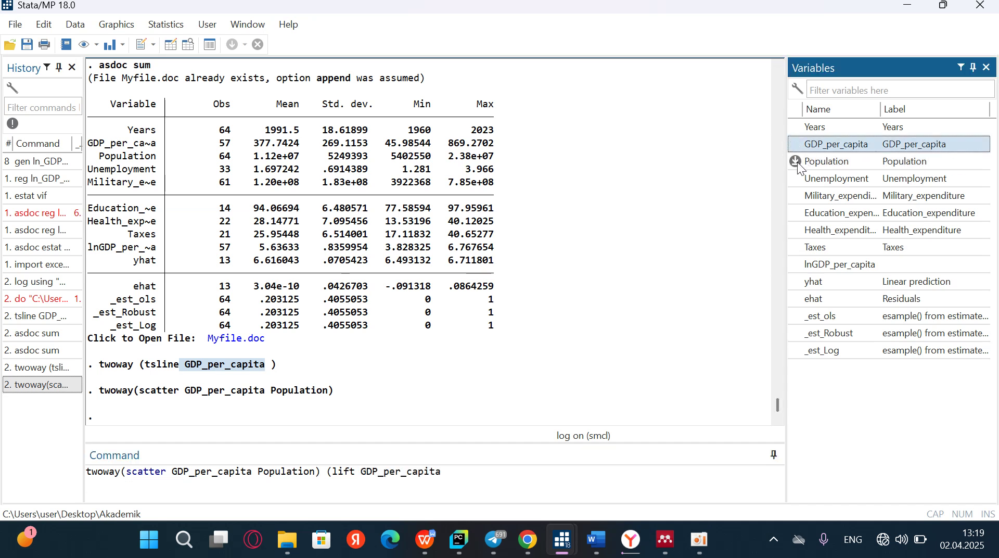
pyautogui.click(796, 161)
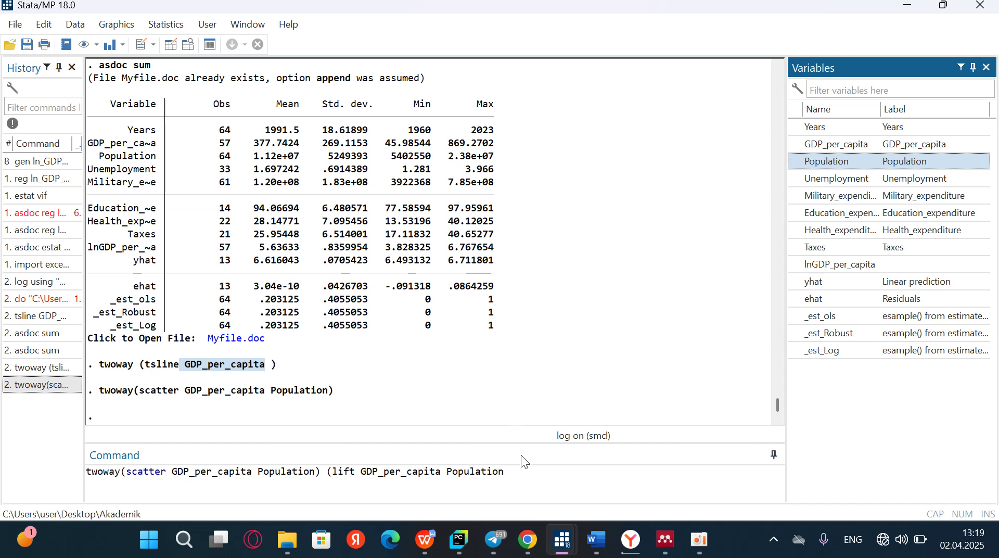
pyautogui.click(509, 477)
pyautogui.write(')')
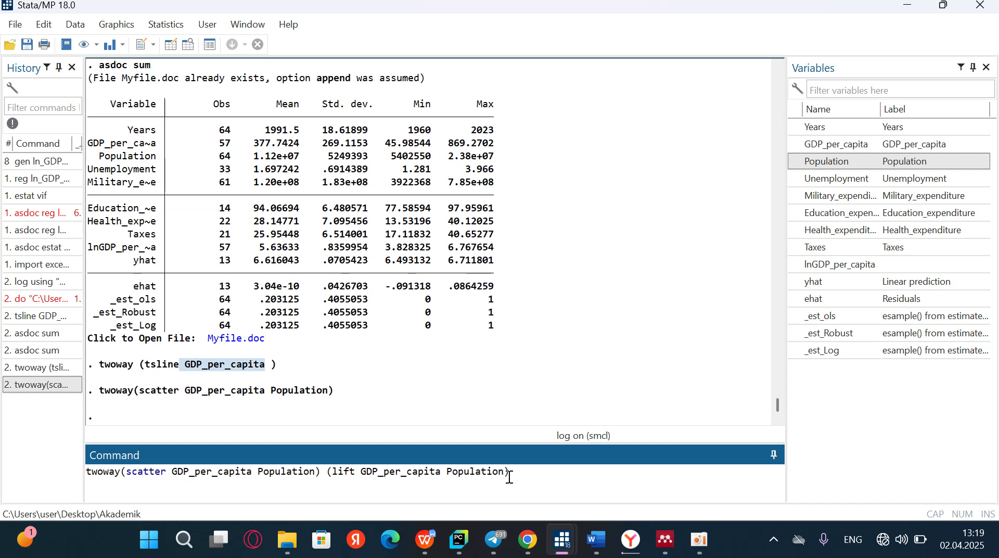
pyautogui.press('Return')
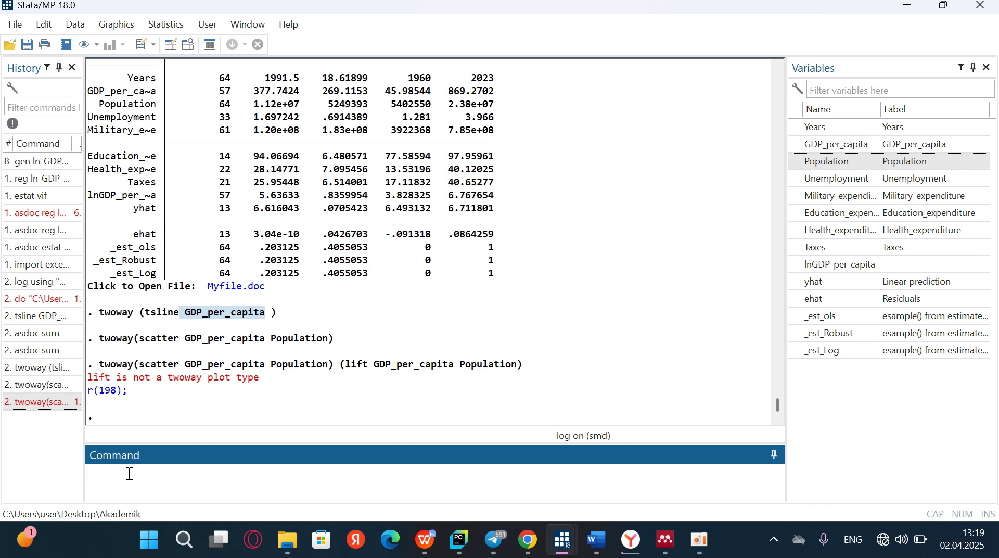
pyautogui.click(700, 539)
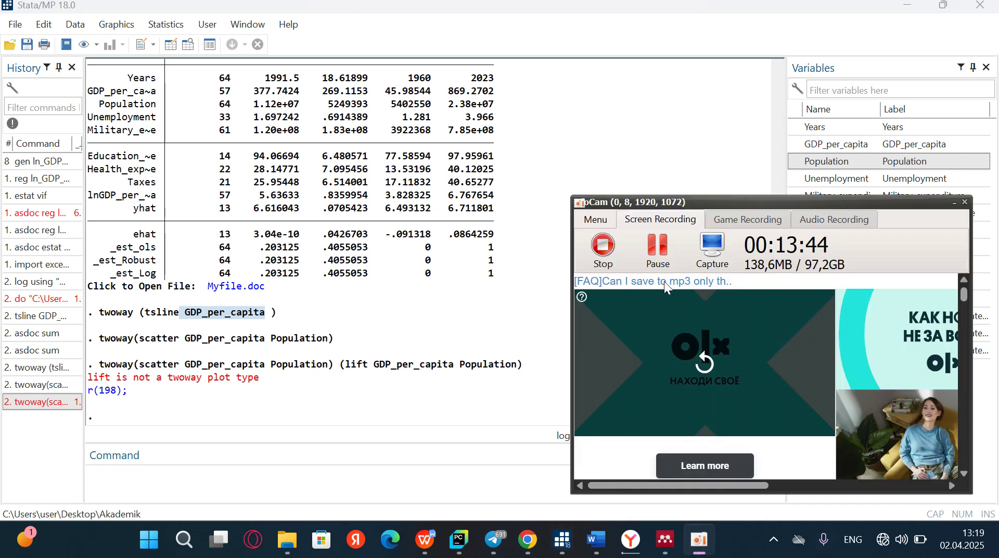
pyautogui.click(657, 246)
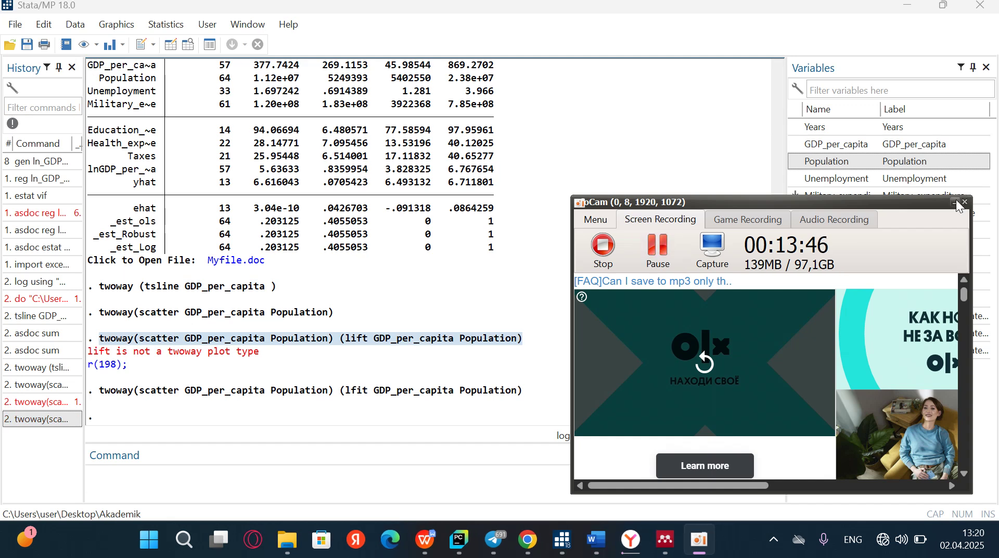
pyautogui.click(955, 202)
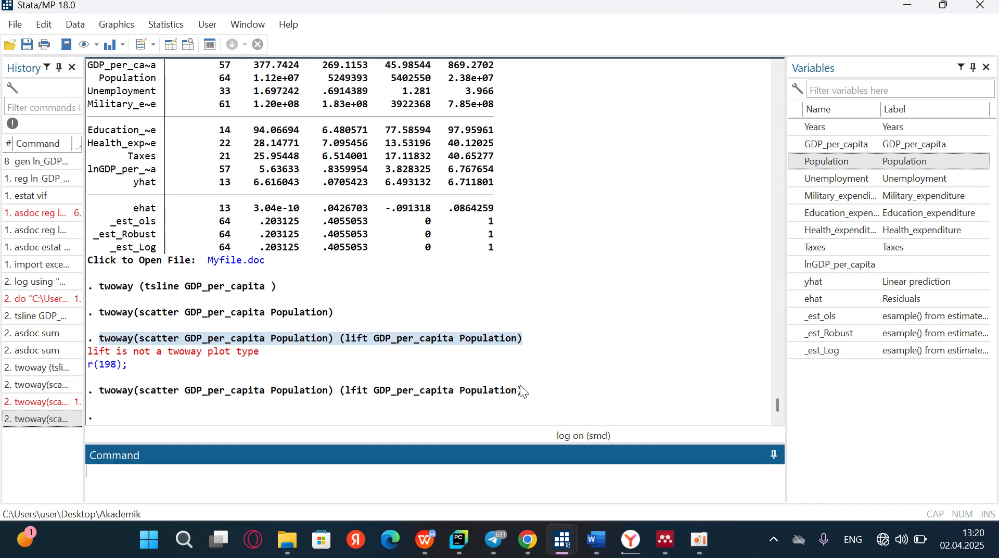
# Reuse the failed command with lift corrected to lfit, run twoway(scatter GDP_per_capita Population) (lfit GDP_per_capita Population), and minimize the graph
pyautogui.scroll(1, 499, 364)
pyautogui.moveTo(521, 361); pyautogui.dragTo(105, 366)
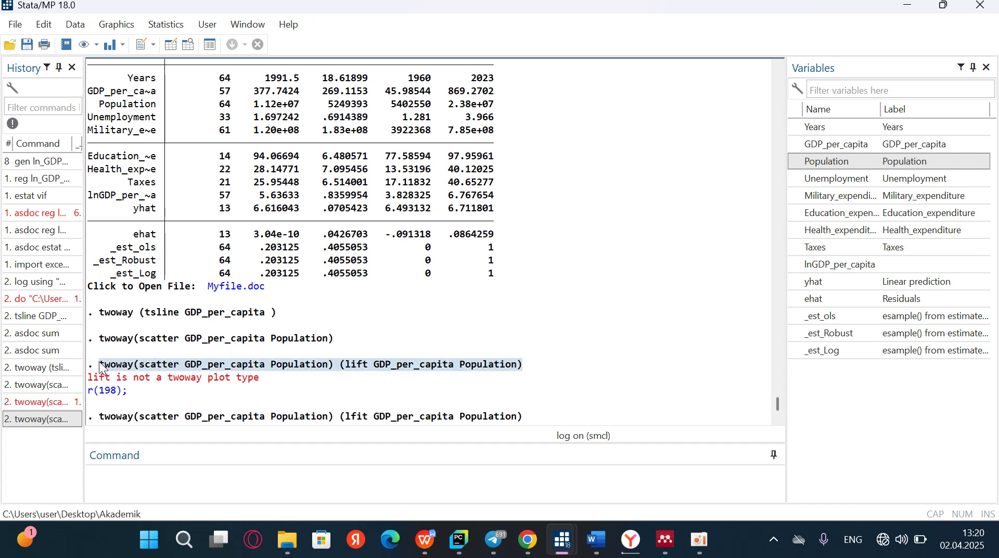
pyautogui.click(102, 477)
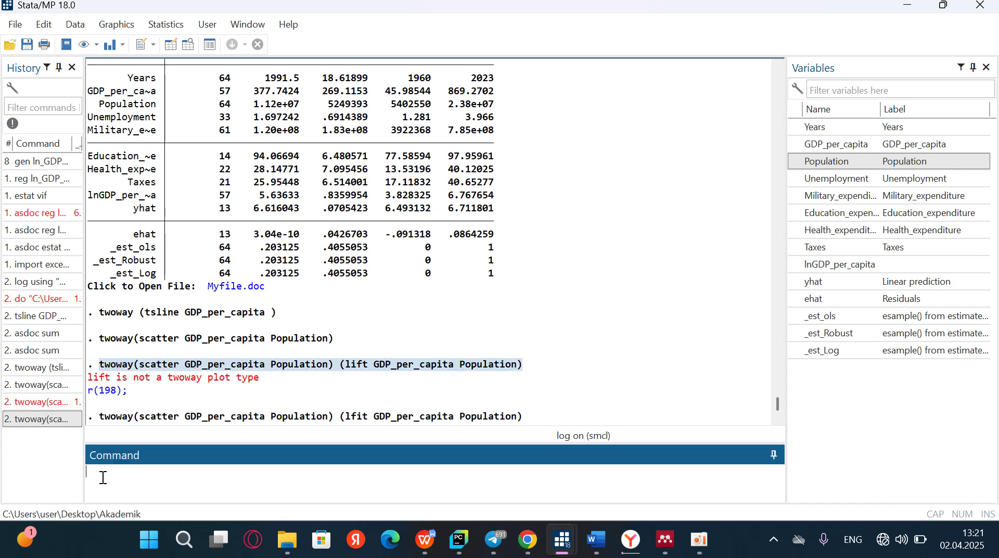
pyautogui.write('twoway(scatter GDP_per_capita Population) (lift GDP_per_capita Population)')
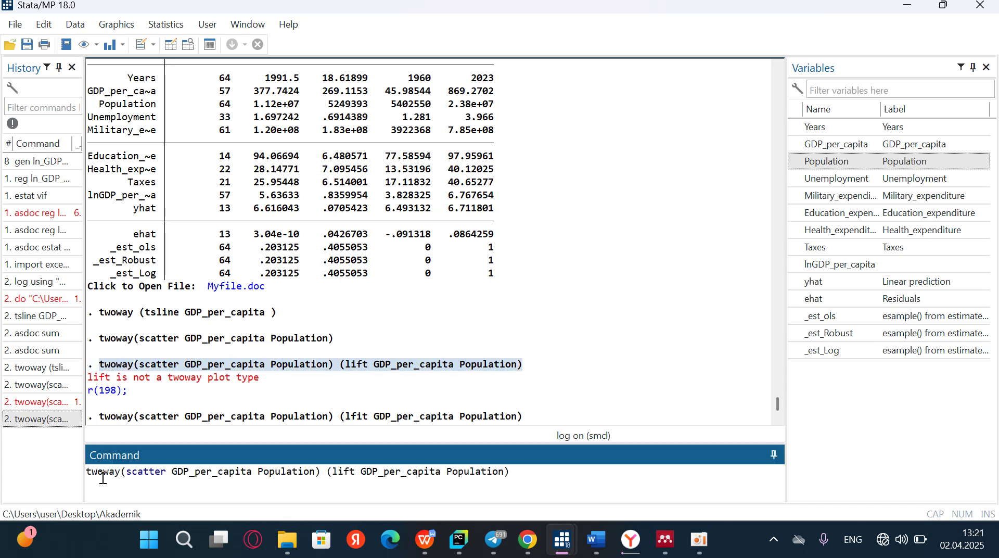
pyautogui.click(350, 474)
pyautogui.press('BackSpace')
pyautogui.press('BackSpace')
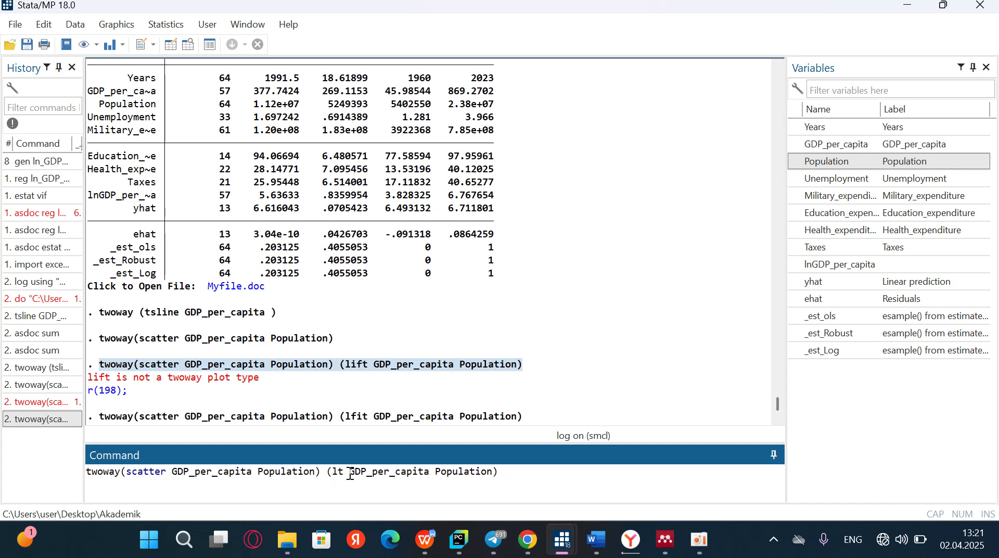
pyautogui.write('fi')
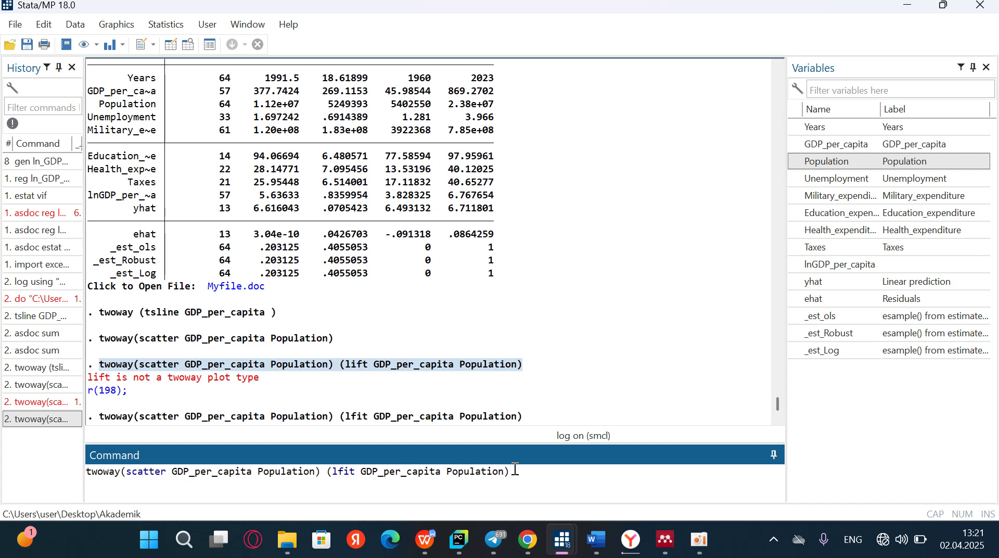
pyautogui.press('Return')
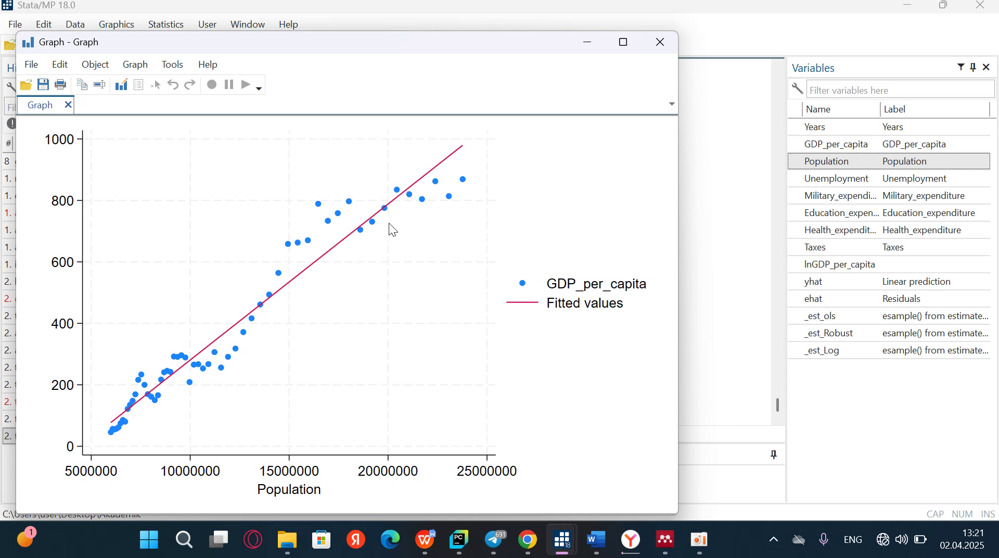
pyautogui.click(586, 45)
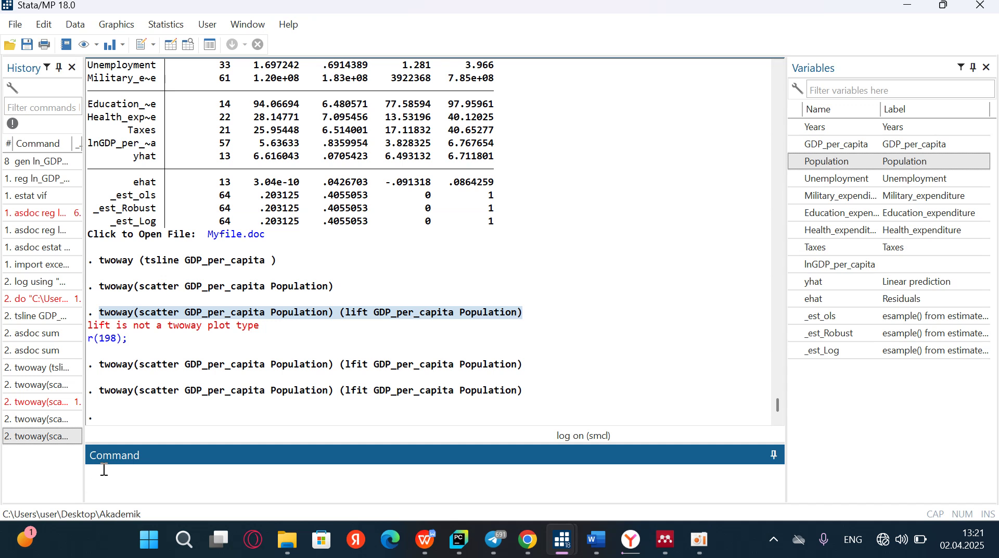
# Try to plot a distribution histogram by running hitogram GDP_per_capita Population, kdensity norm
pyautogui.write('histgra')
pyautogui.write('m')
pyautogui.click(796, 145)
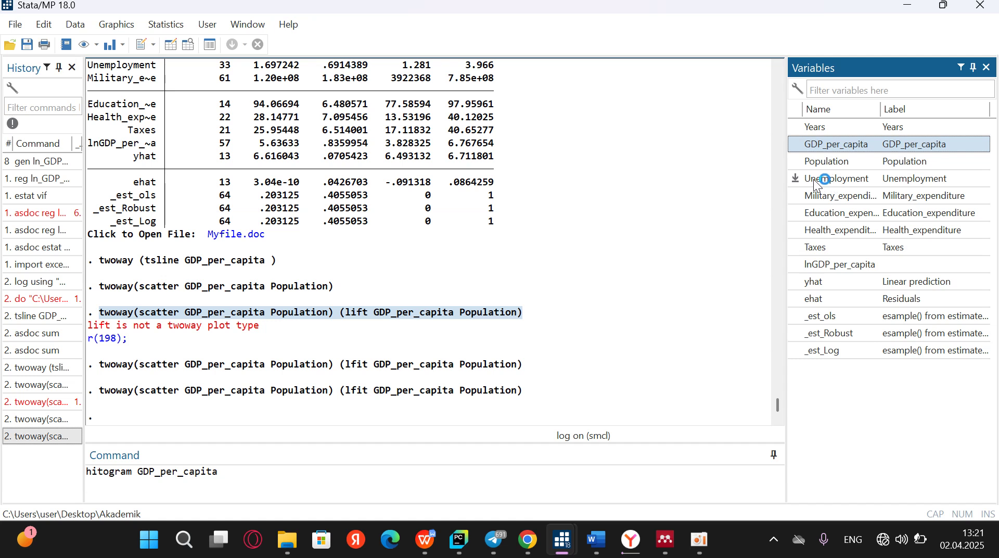
pyautogui.click(794, 160)
pyautogui.click(307, 475)
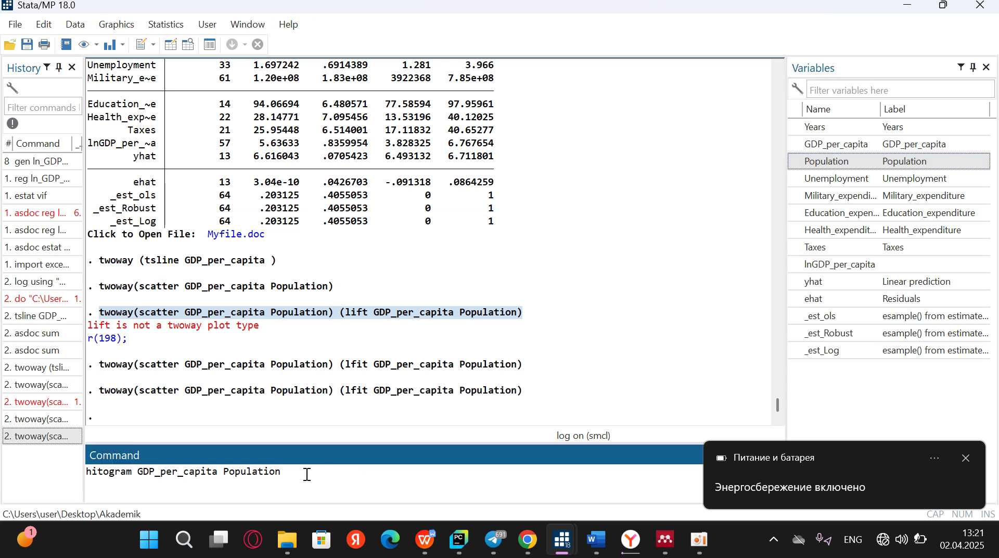
pyautogui.write(', km')
pyautogui.press('BackSpace')
pyautogui.write('density')
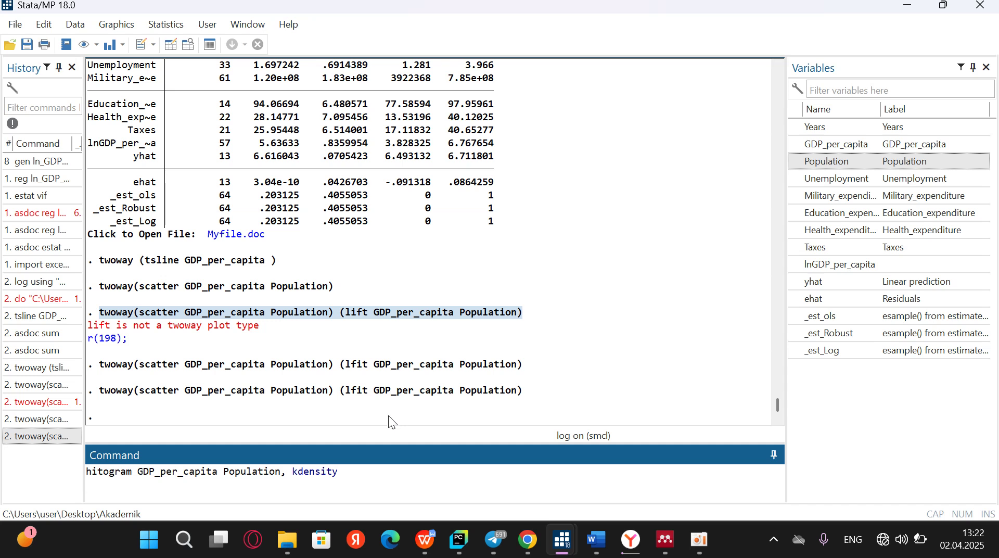
pyautogui.click(700, 540)
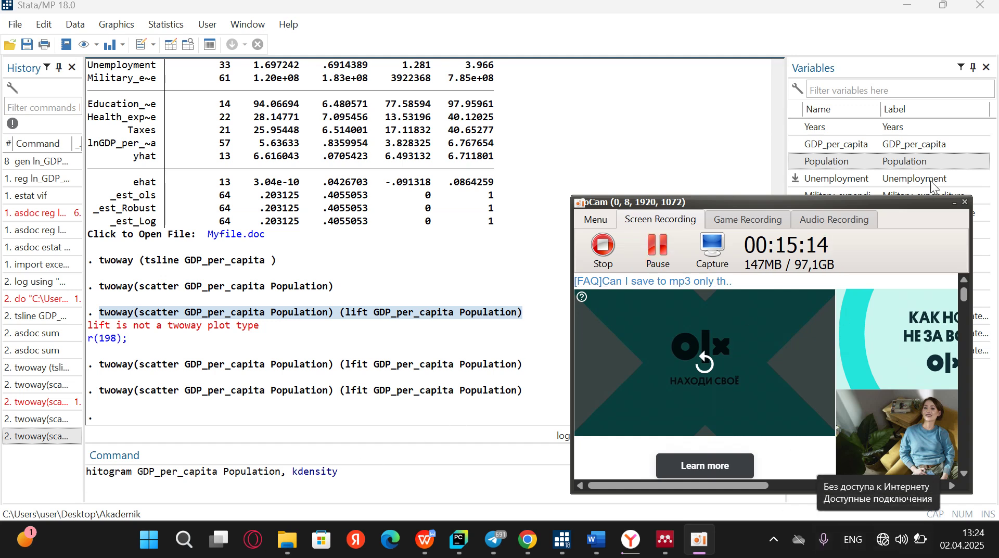
pyautogui.click(953, 202)
pyautogui.click(473, 454)
pyautogui.write('nom')
pyautogui.press('BackSpace')
pyautogui.write('rm')
pyautogui.press('Return')
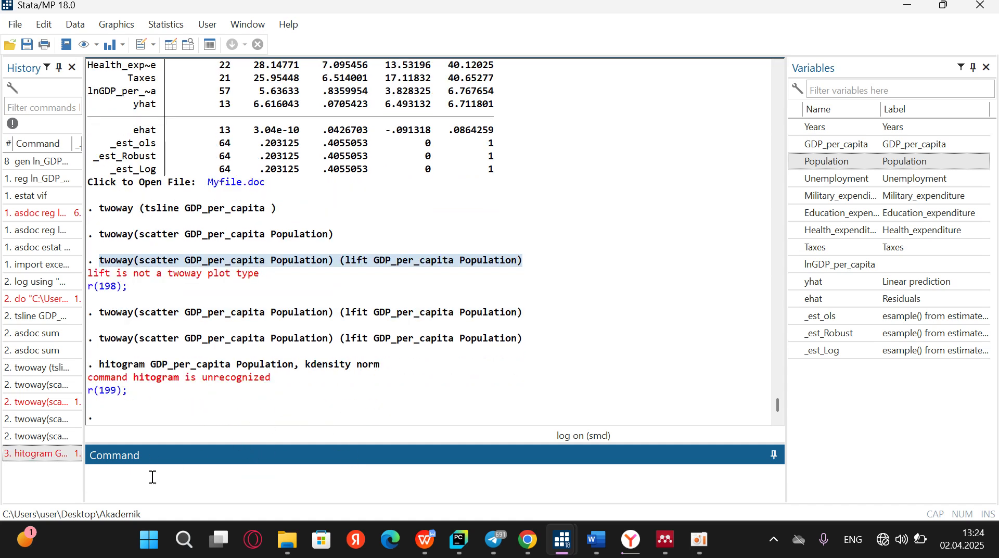
# Copy the failed hitogram command from the results back into the command line
pyautogui.moveTo(385, 365); pyautogui.dragTo(89, 365)
pyautogui.hotkey('ctrl', 'c')
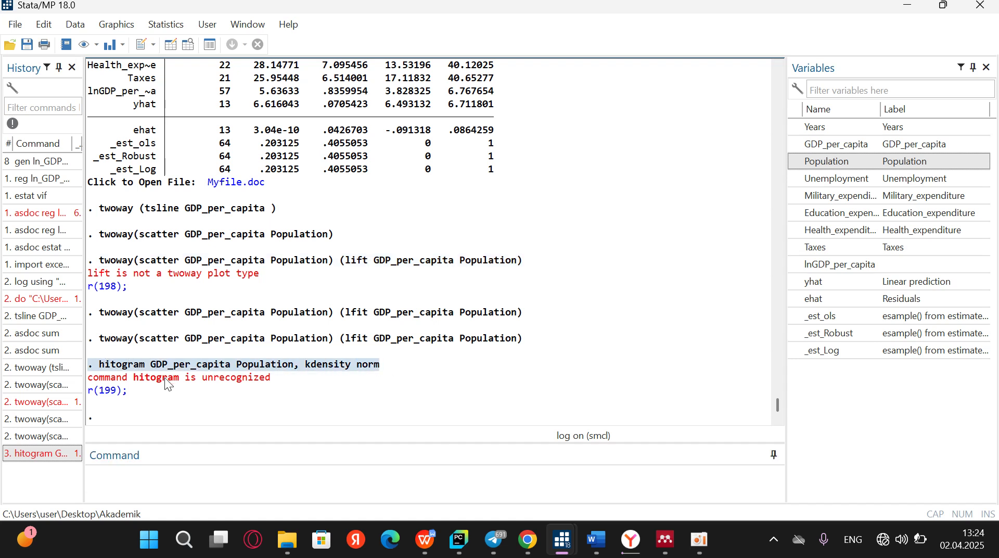
pyautogui.click(120, 473)
pyautogui.hotkey('ctrl', 'v')
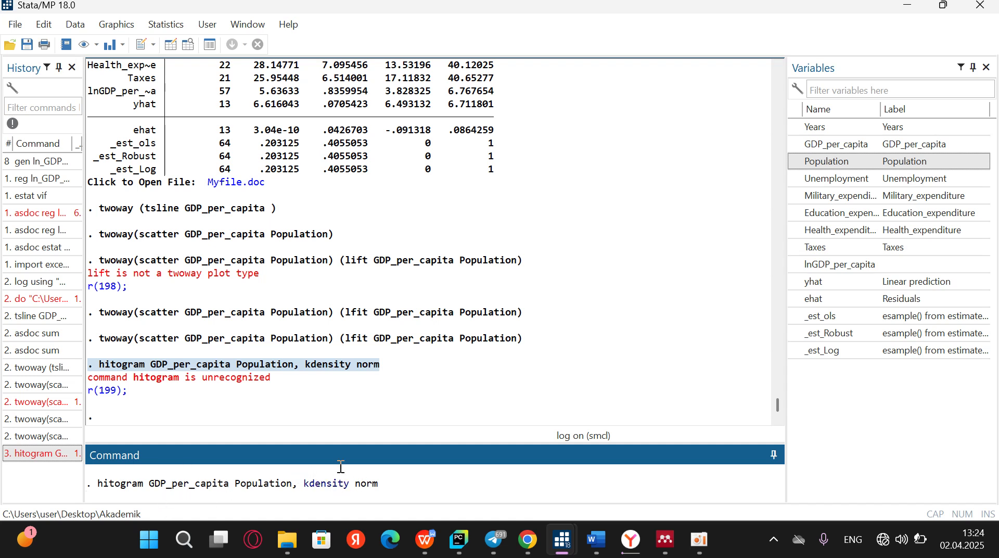
pyautogui.moveTo(700, 540)
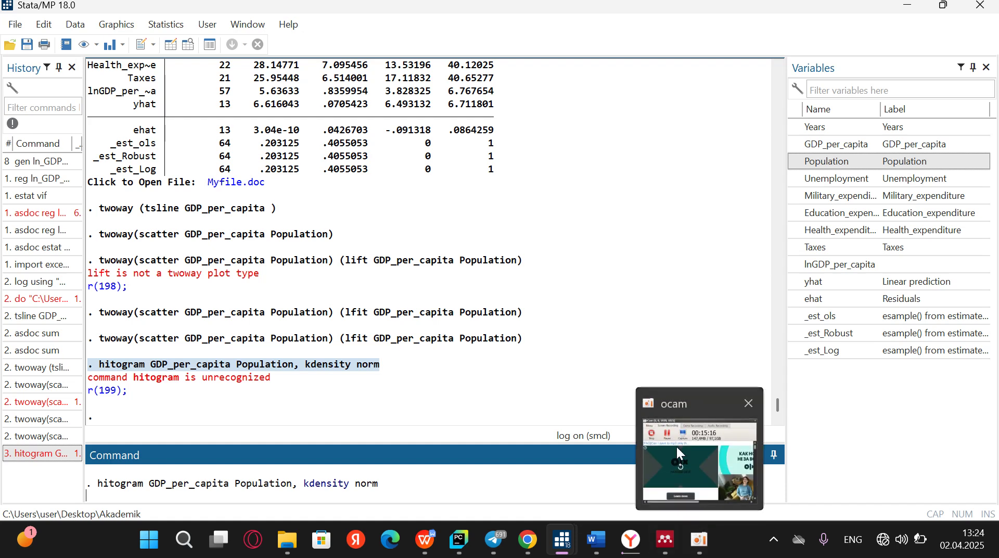
pyautogui.click(676, 446)
pyautogui.click(660, 265)
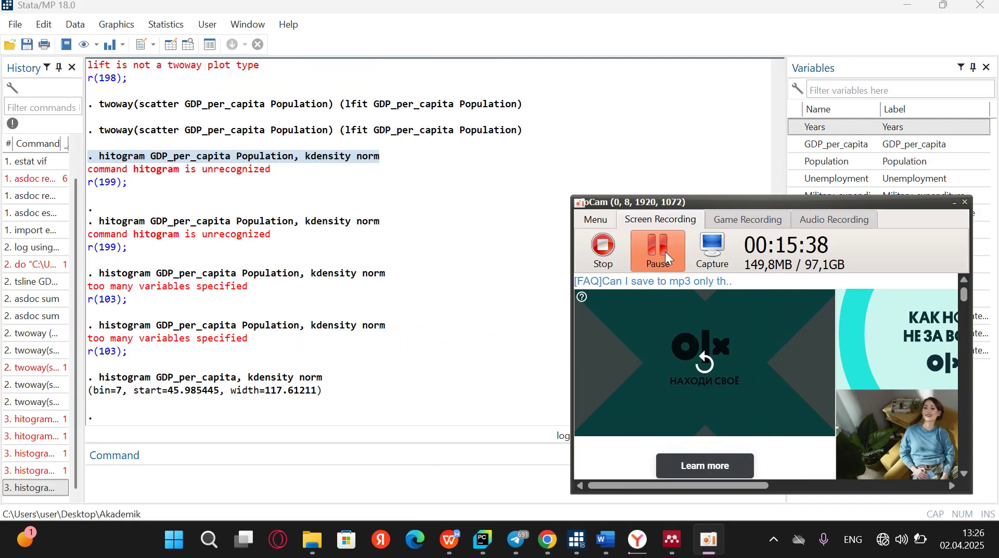
pyautogui.click(954, 202)
# Rerun histogram GDP_per_capita, kdensity norm from the results output to plot the GDP distribution, and minimize the graph
pyautogui.click(109, 471)
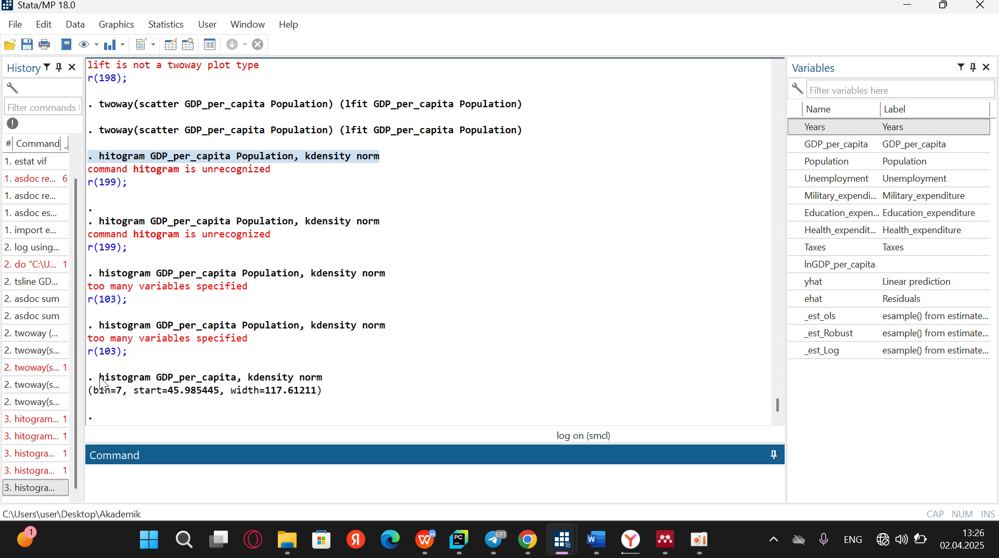
pyautogui.moveTo(100, 382); pyautogui.dragTo(327, 382)
pyautogui.hotkey('ctrl', 'c')
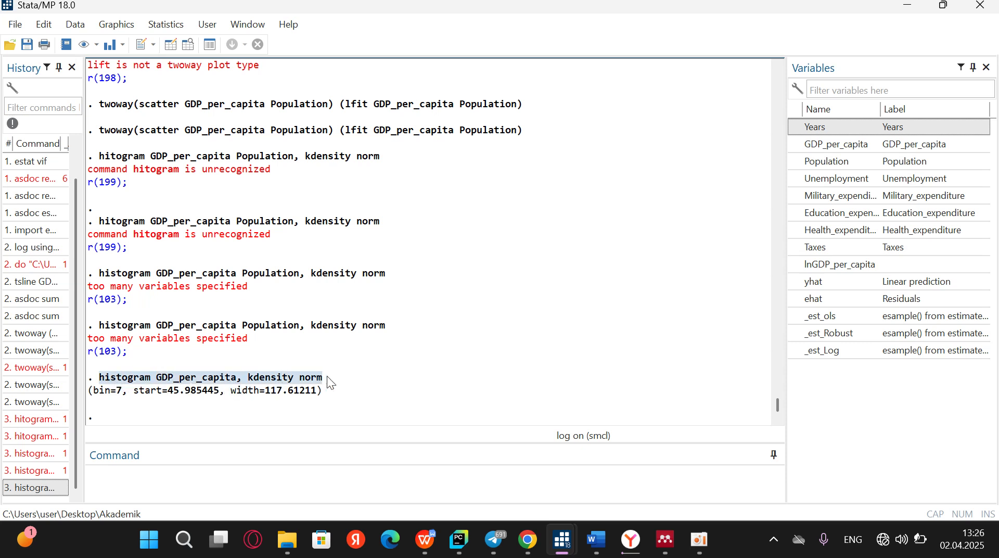
pyautogui.click(120, 468)
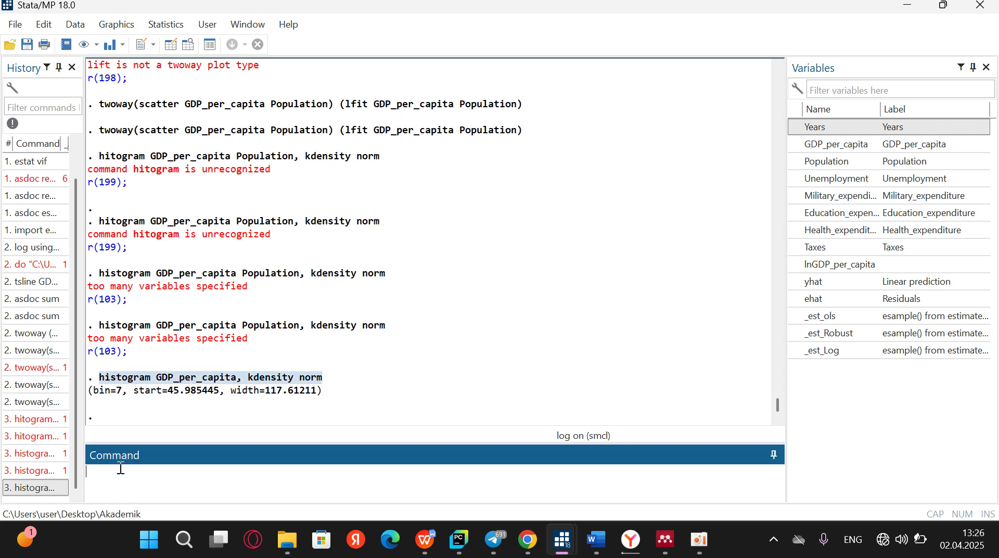
pyautogui.hotkey('ctrl', 'v')
pyautogui.press('Return')
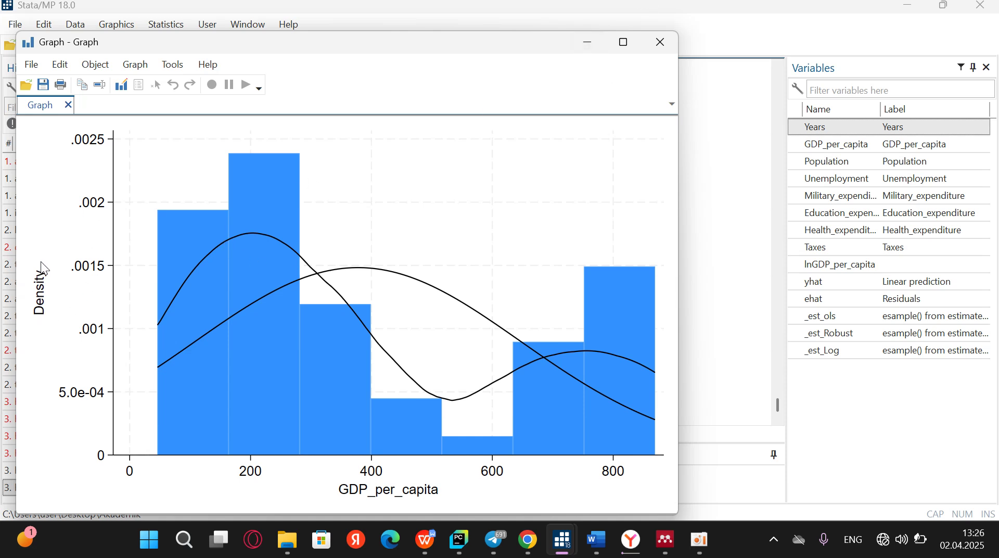
pyautogui.click(587, 44)
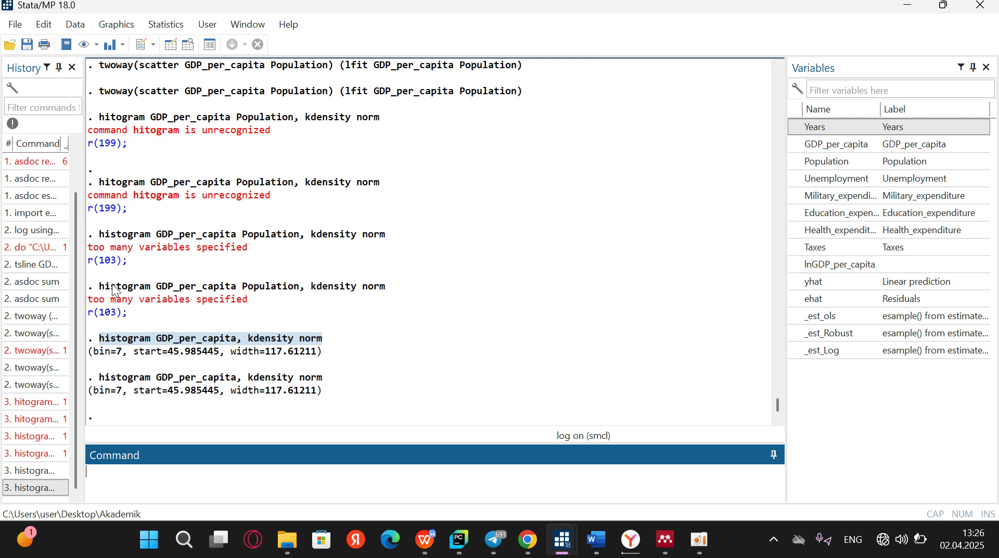
pyautogui.moveTo(100, 289); pyautogui.dragTo(148, 297)
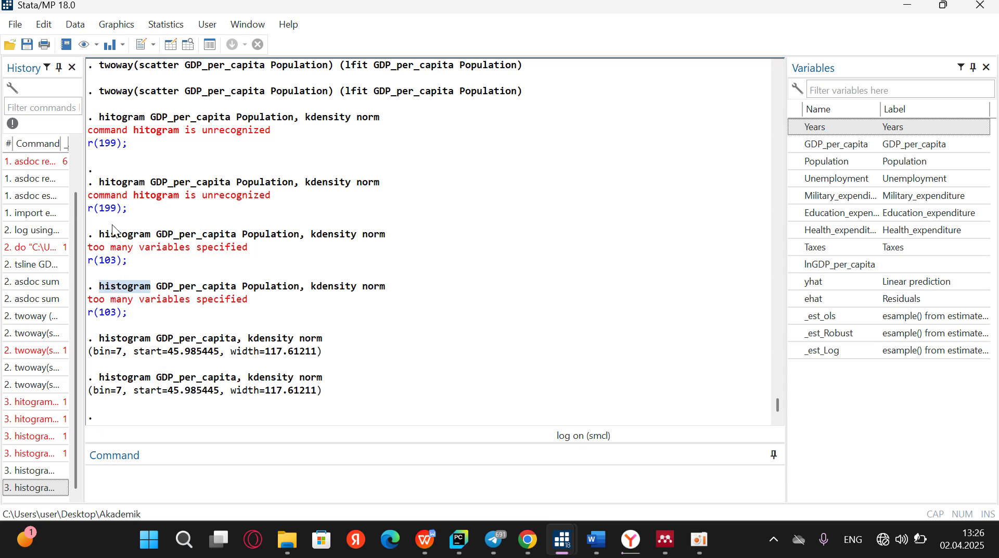
pyautogui.scroll(1, 116, 229)
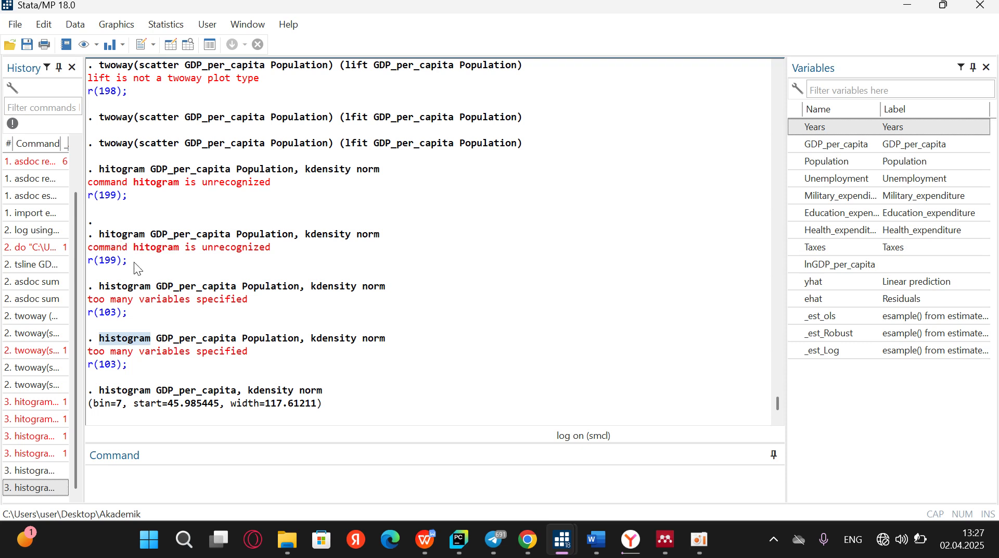
pyautogui.click(108, 472)
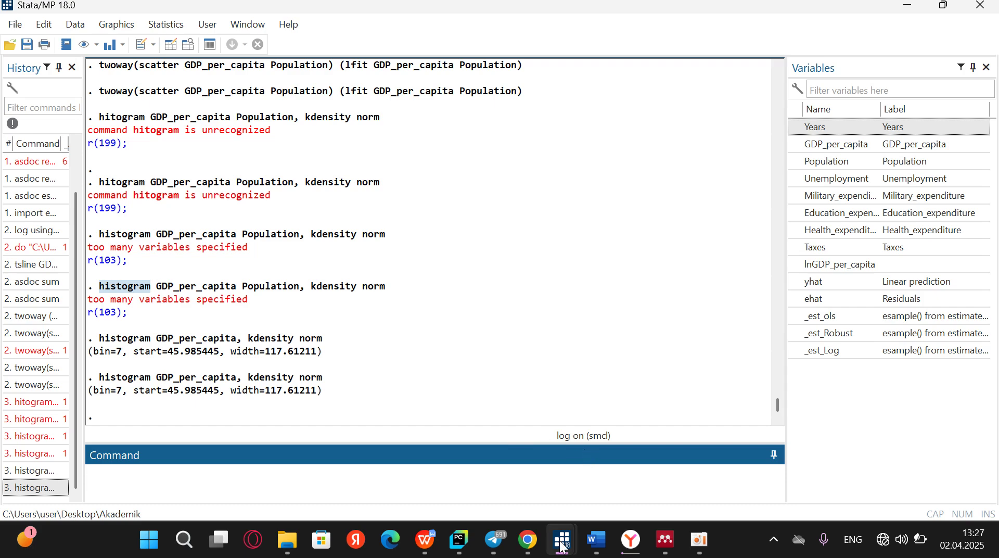
# Switch to mali_do_file in the Do-file Editor, find the pnorm commands, and select the pnorm Health_expenditure line for reuse
pyautogui.moveTo(562, 543)
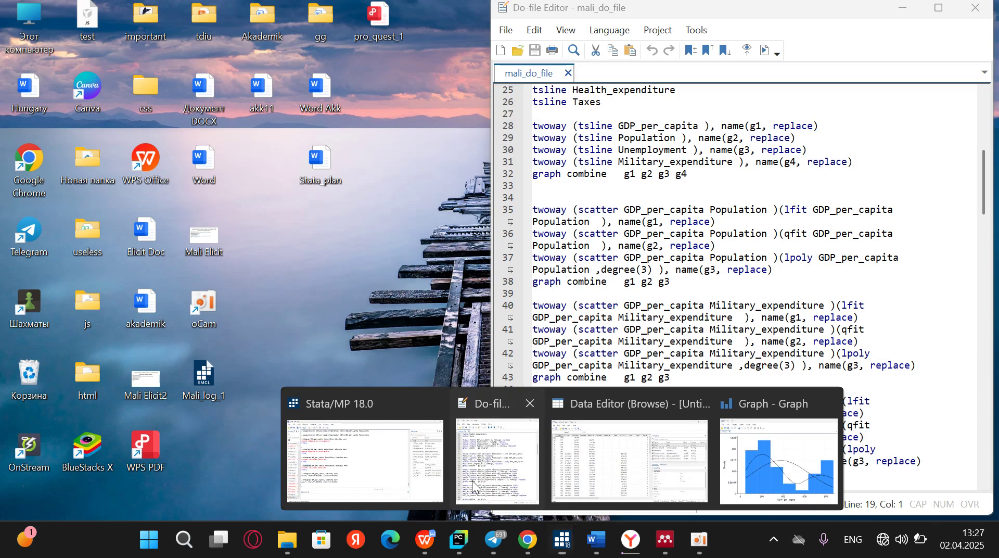
pyautogui.click(472, 480)
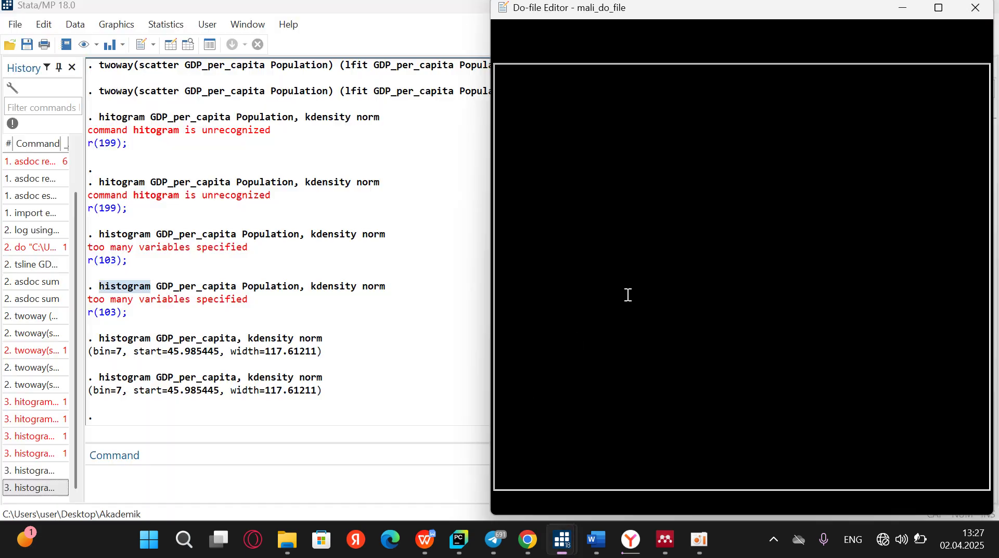
pyautogui.scroll(-5, 615, 294)
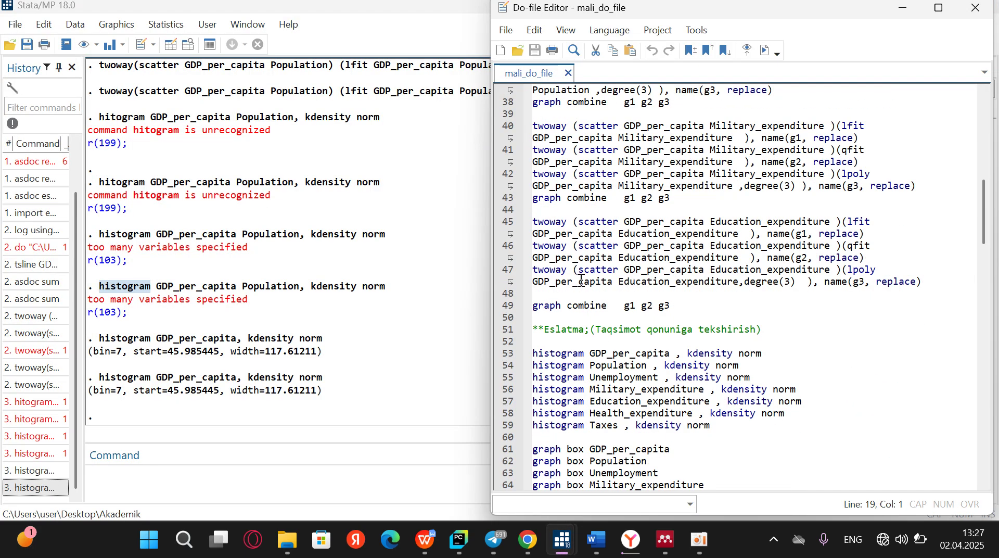
pyautogui.scroll(-2, 571, 292)
pyautogui.scroll(-1, 591, 354)
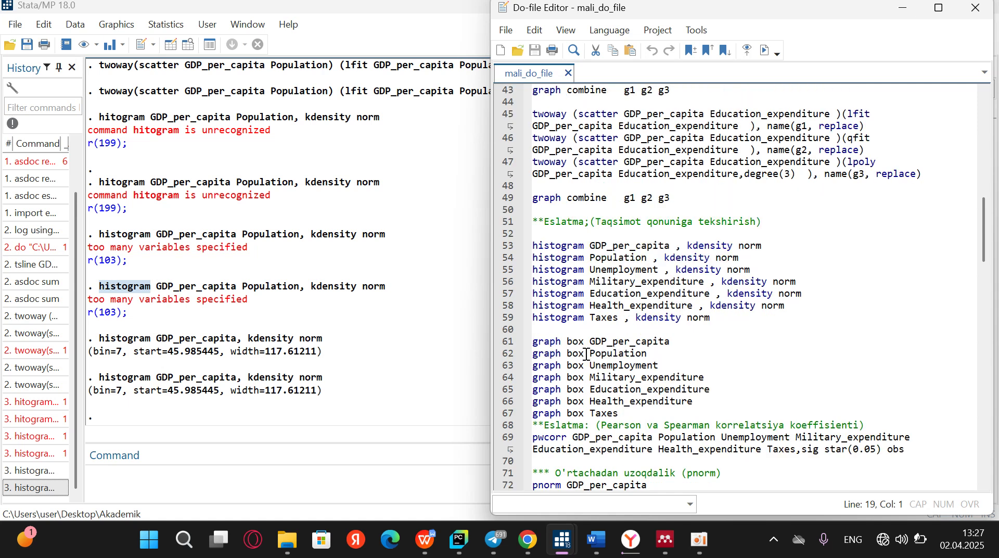
pyautogui.scroll(-5, 551, 386)
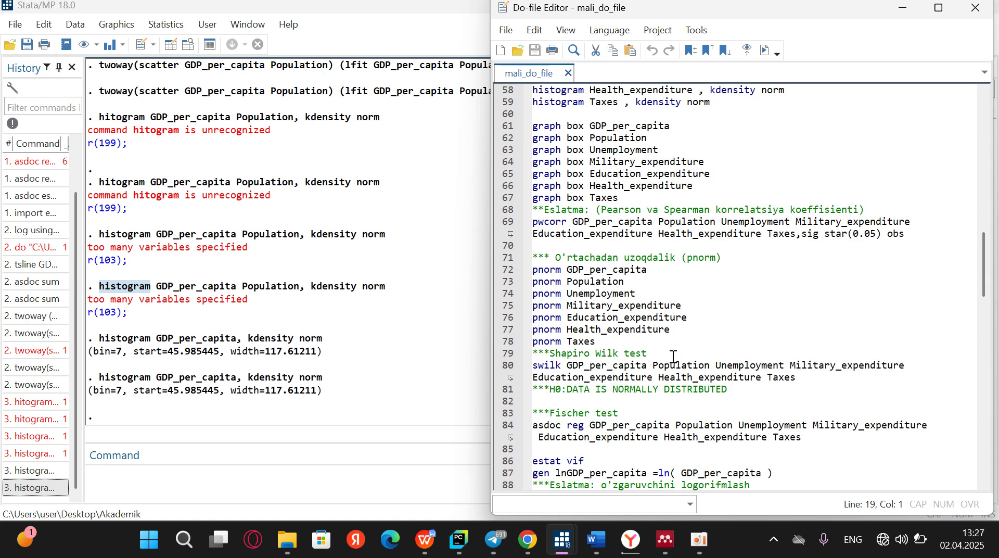
pyautogui.moveTo(675, 329); pyautogui.dragTo(532, 330)
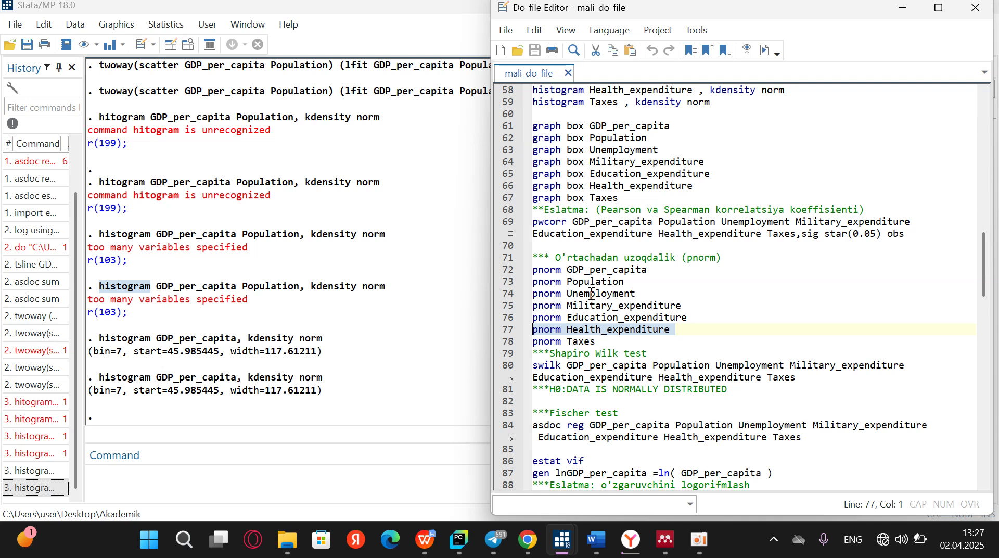
# Run pnorm Health_expenditure in the main Stata window to draw its normal probability plot
pyautogui.click(110, 469)
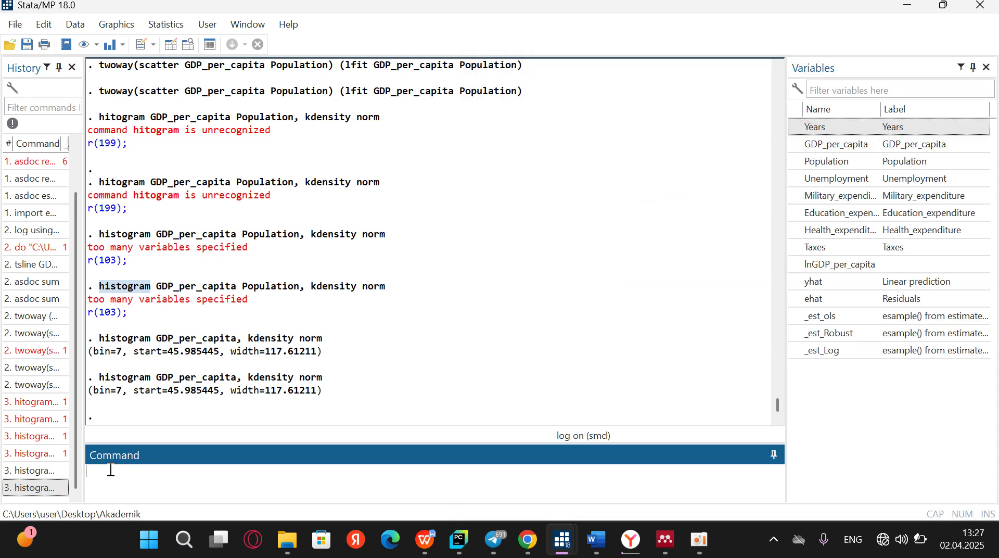
pyautogui.write('pnorm Health_expenditure')
pyautogui.press('Return')
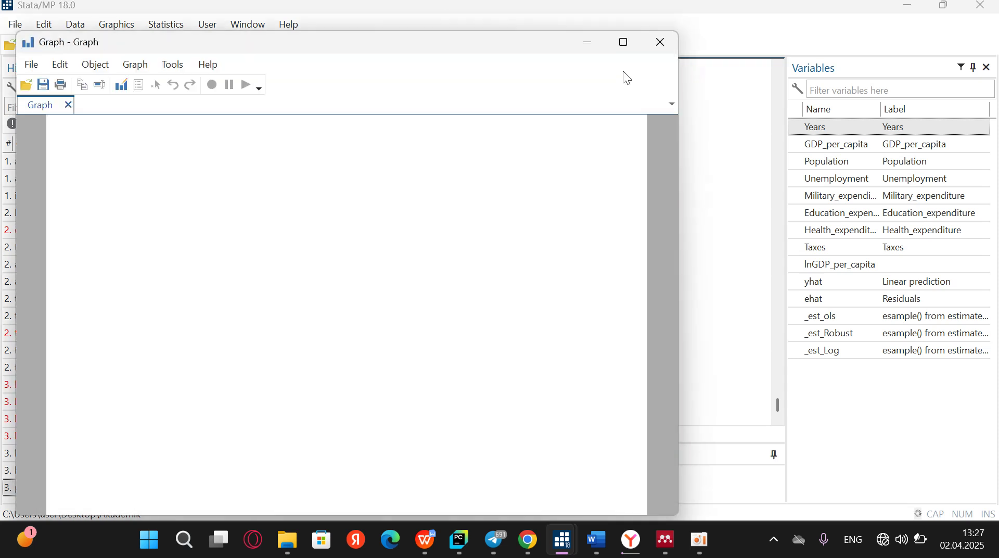
# Enlarge the Health_expenditure normal probability plot to inspect it, and minimize the graph window
pyautogui.click(619, 41)
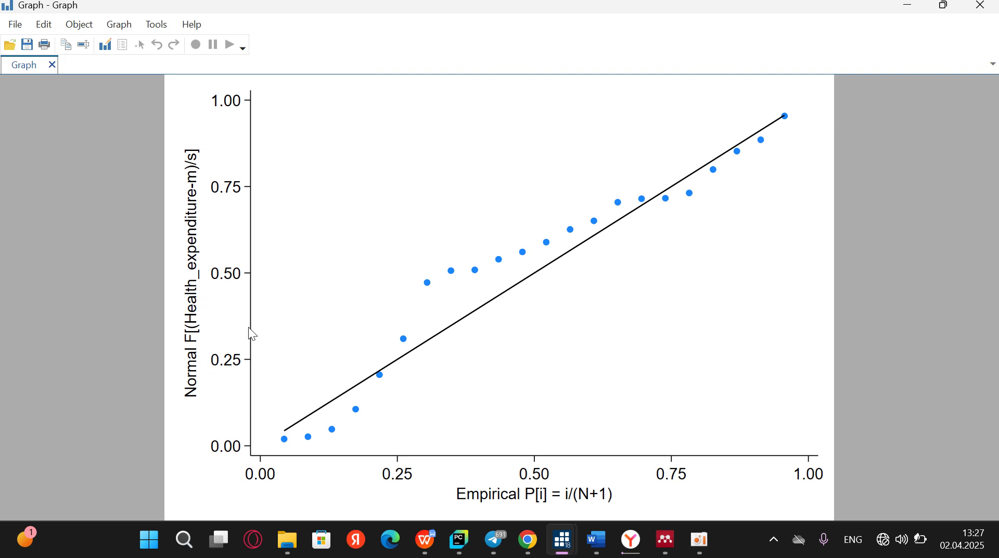
pyautogui.click(904, 13)
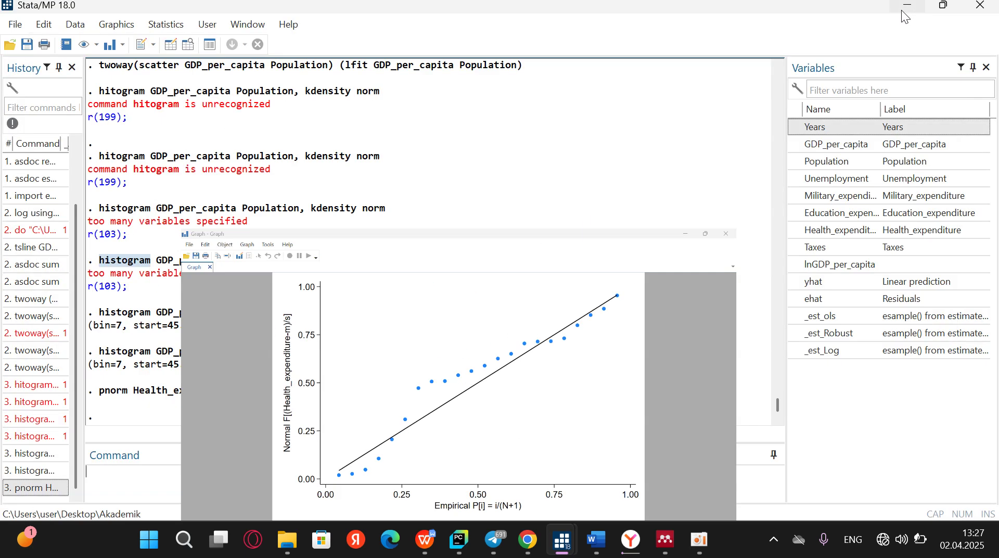
# Look through the remaining commands in mali_do_file, from marginal effects to log close, and return to the main Stata window
pyautogui.moveTo(562, 541)
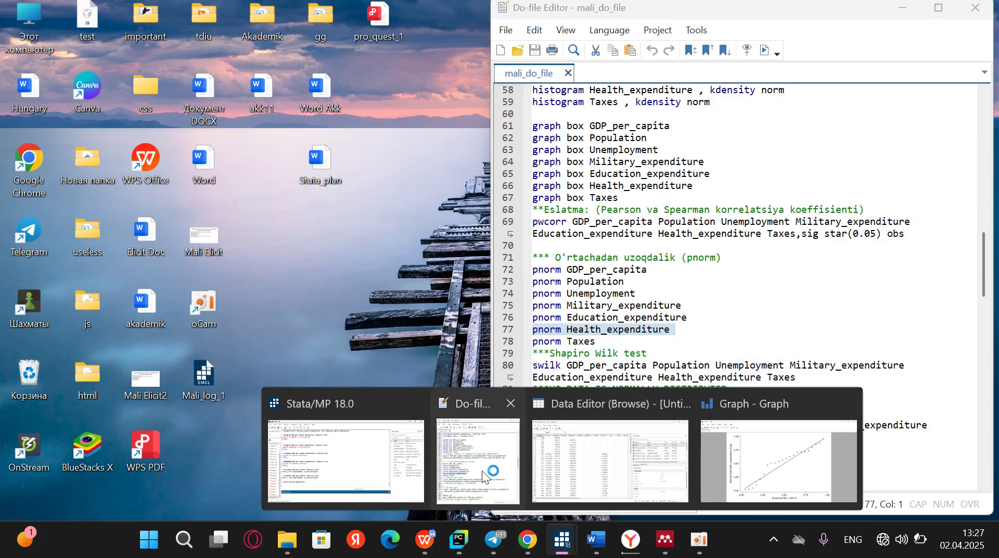
pyautogui.click(481, 470)
pyautogui.scroll(-7, 739, 239)
pyautogui.scroll(-13, 740, 239)
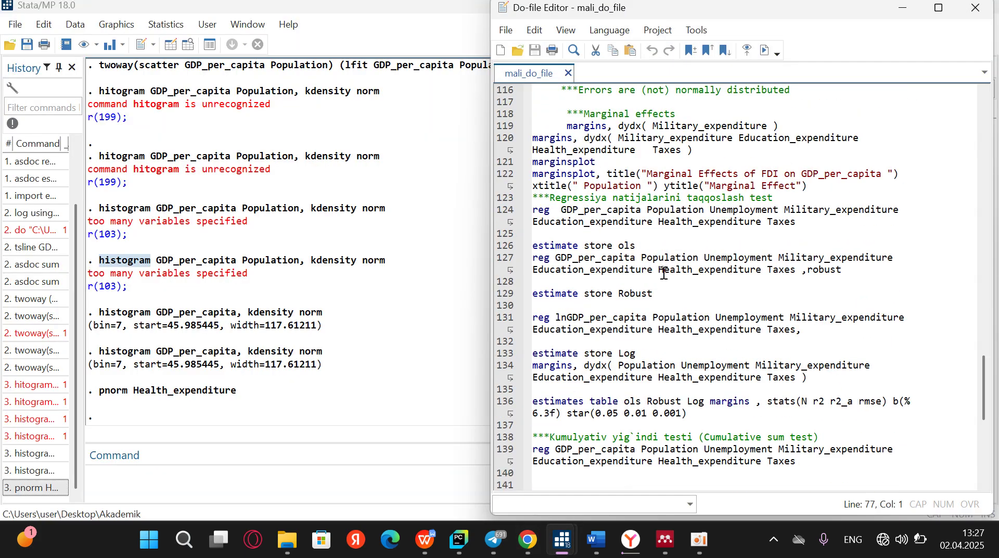
pyautogui.scroll(5, 653, 300)
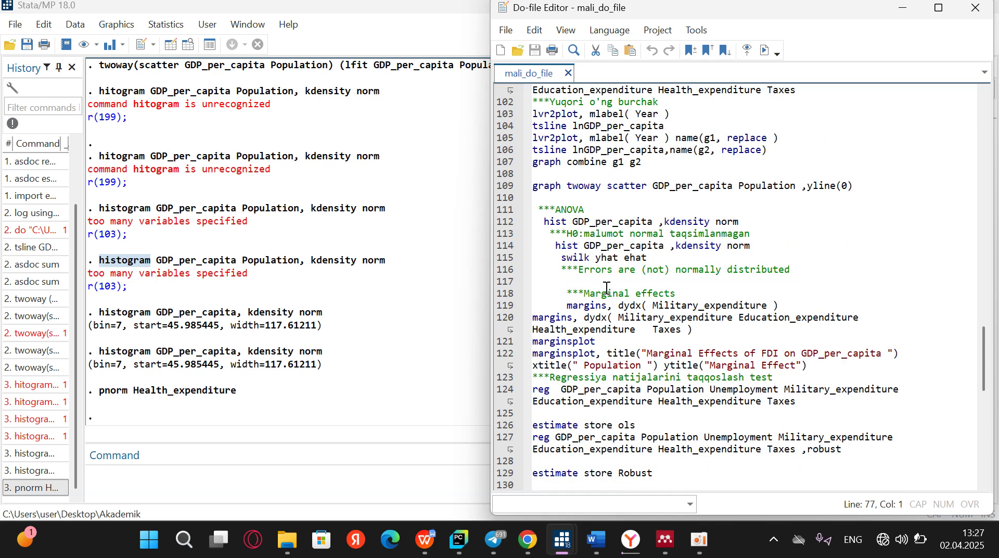
pyautogui.scroll(-11, 698, 254)
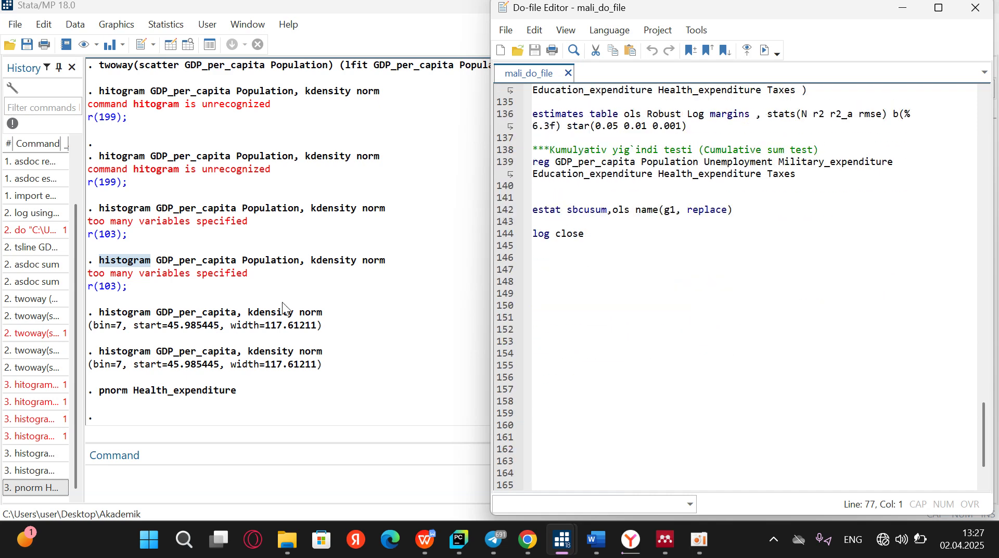
pyautogui.scroll(3, 550, 316)
pyautogui.click(333, 385)
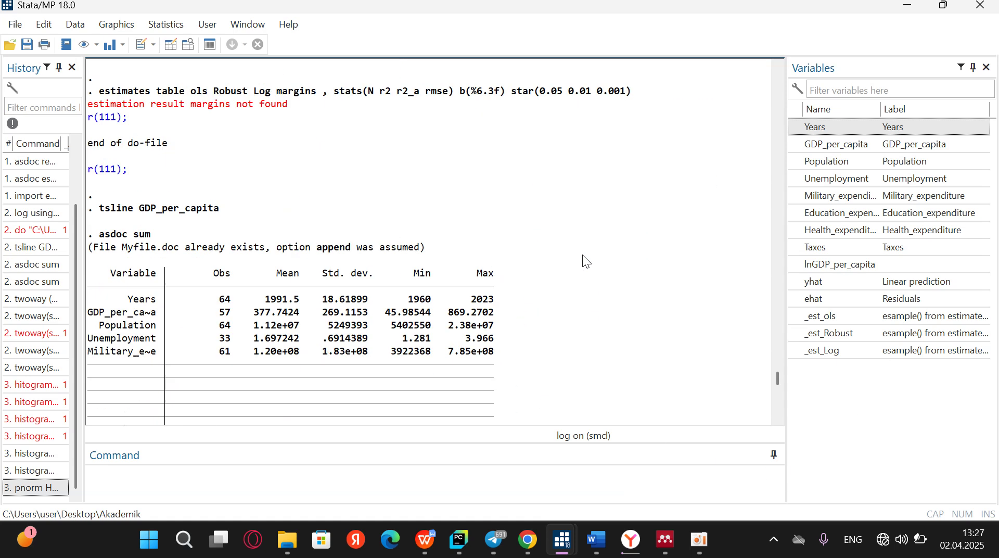
pyautogui.moveTo(699, 541)
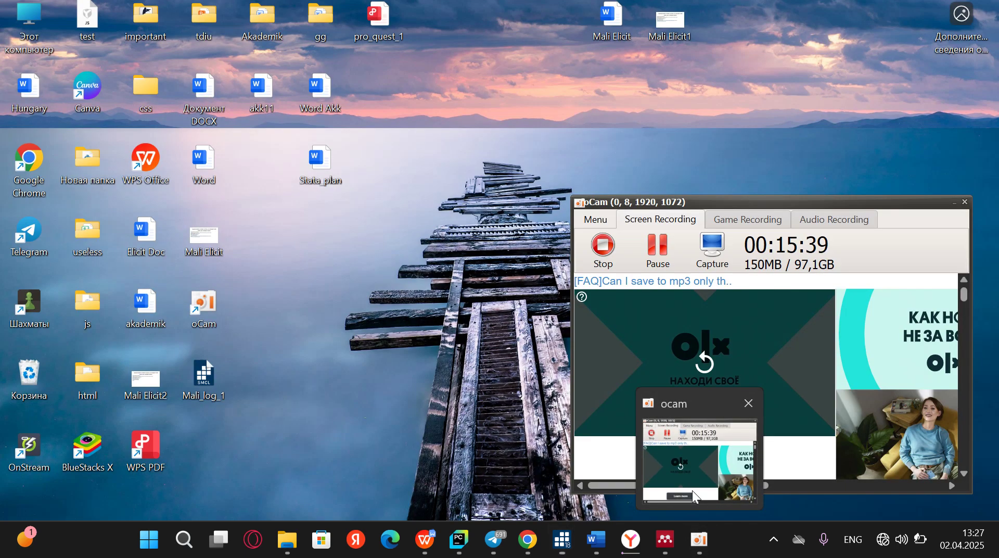
pyautogui.click(691, 490)
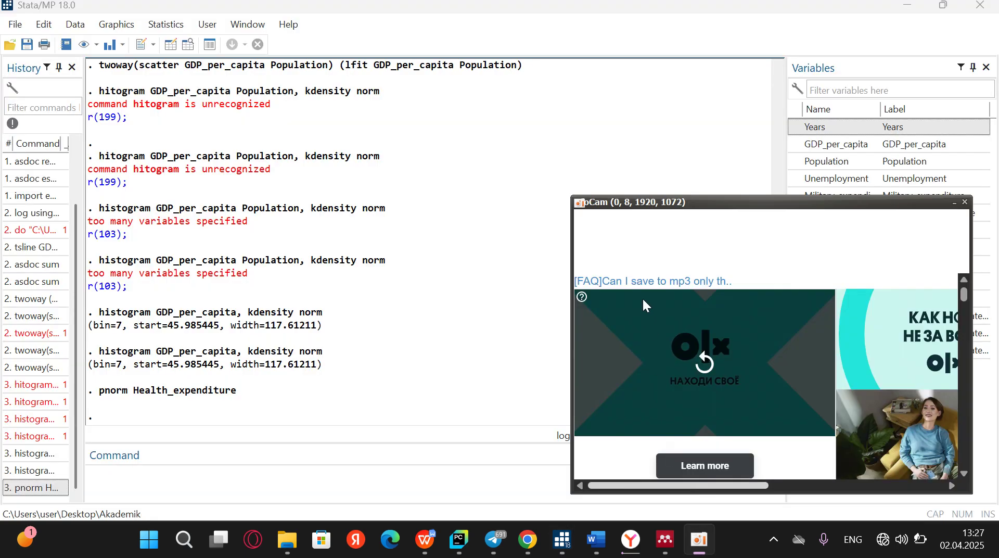
pyautogui.click(659, 250)
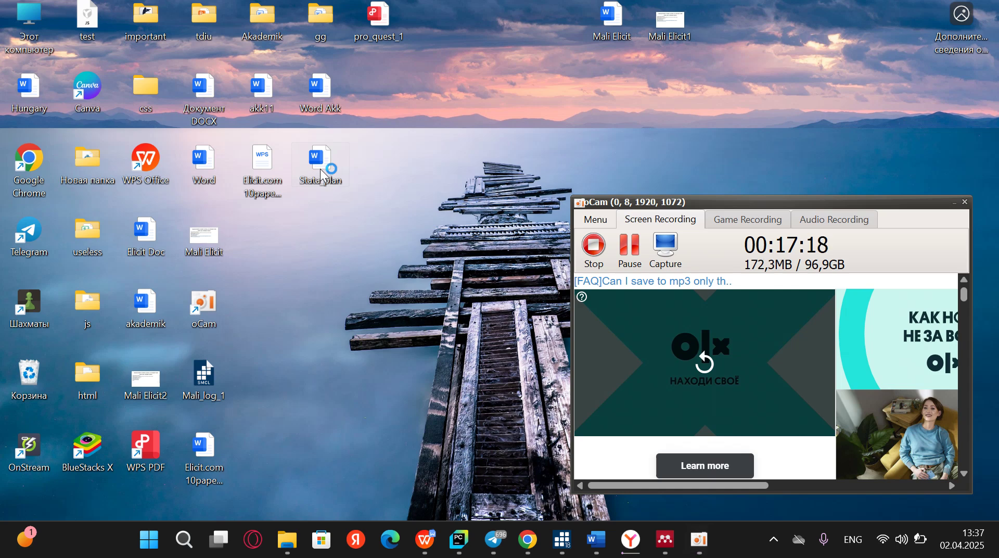
# Mark the Analysis task in row 4 of the Stata_plan checklist as done with +
pyautogui.click(956, 201)
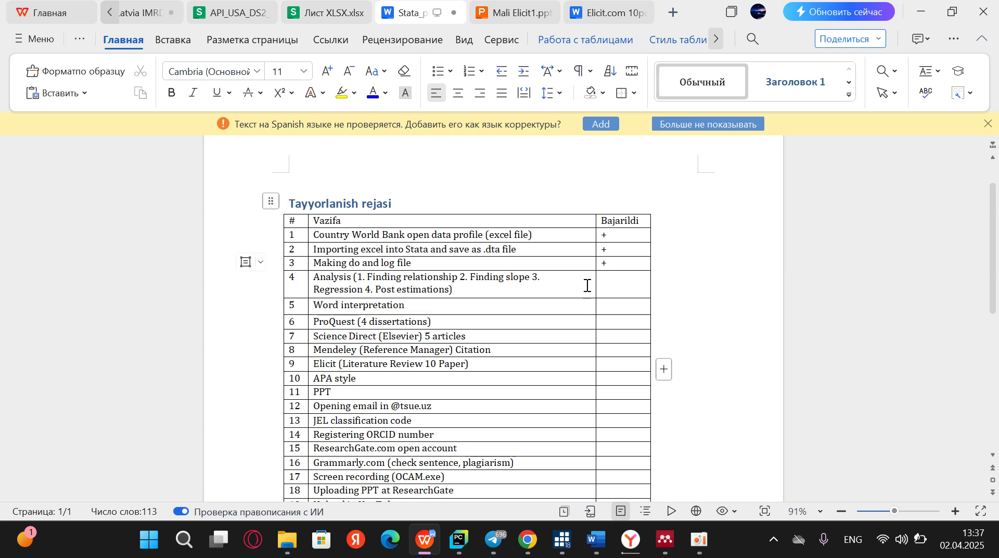
pyautogui.click(606, 283)
pyautogui.write('+')
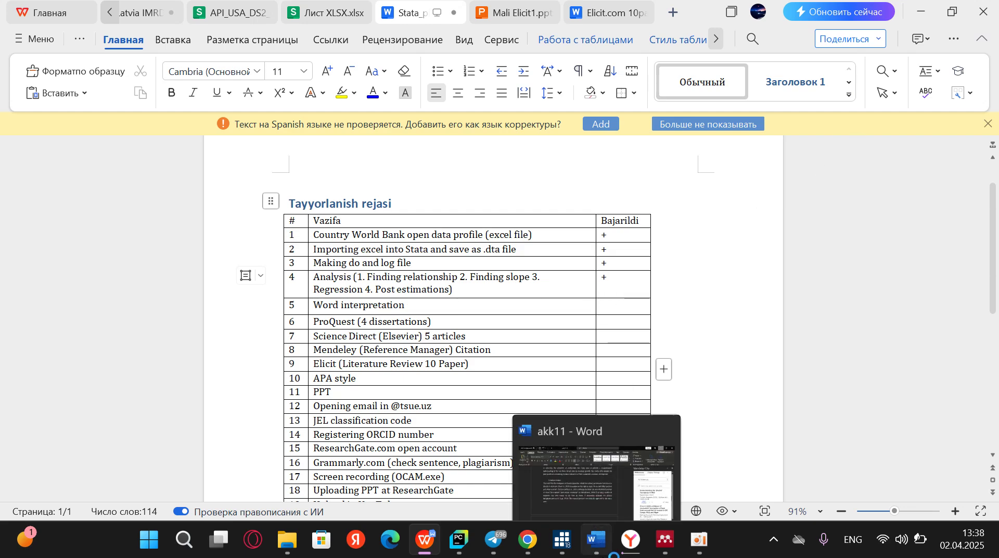
# Switch to the akk11 document in Word, examine its interpretations of the graphs and tests, and minimize it
pyautogui.click(572, 438)
pyautogui.scroll(10, 482, 280)
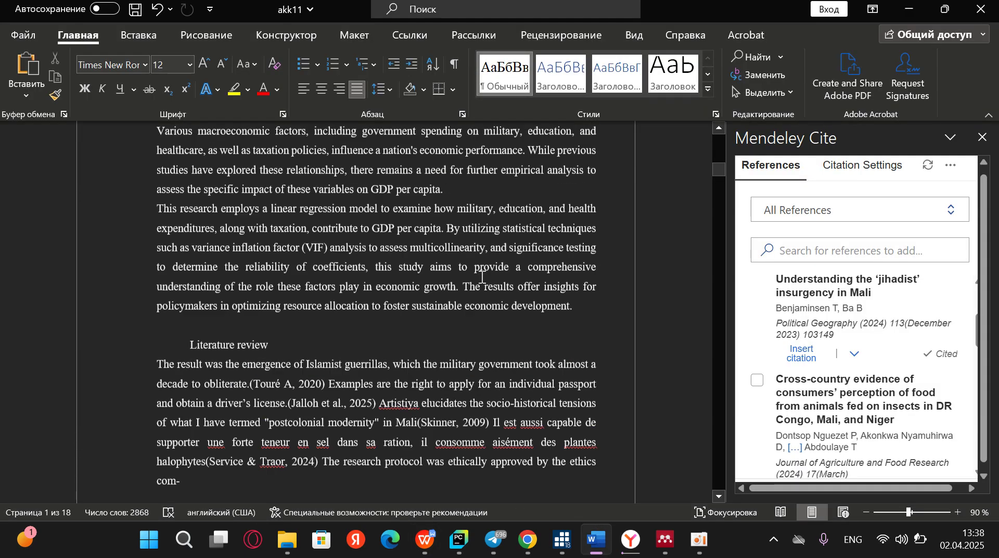
pyautogui.scroll(-14, 481, 279)
pyautogui.scroll(-10, 482, 278)
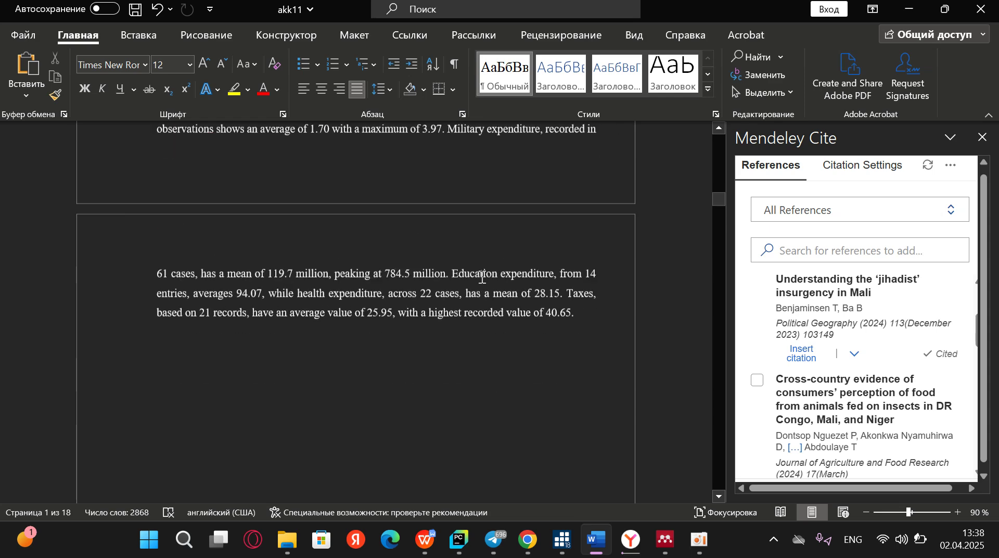
pyautogui.keyDown('ctrl'); pyautogui.scroll(-1, 482, 277); pyautogui.keyUp('ctrl')
pyautogui.keyDown('ctrl'); pyautogui.scroll(-3, 482, 277); pyautogui.keyUp('ctrl')
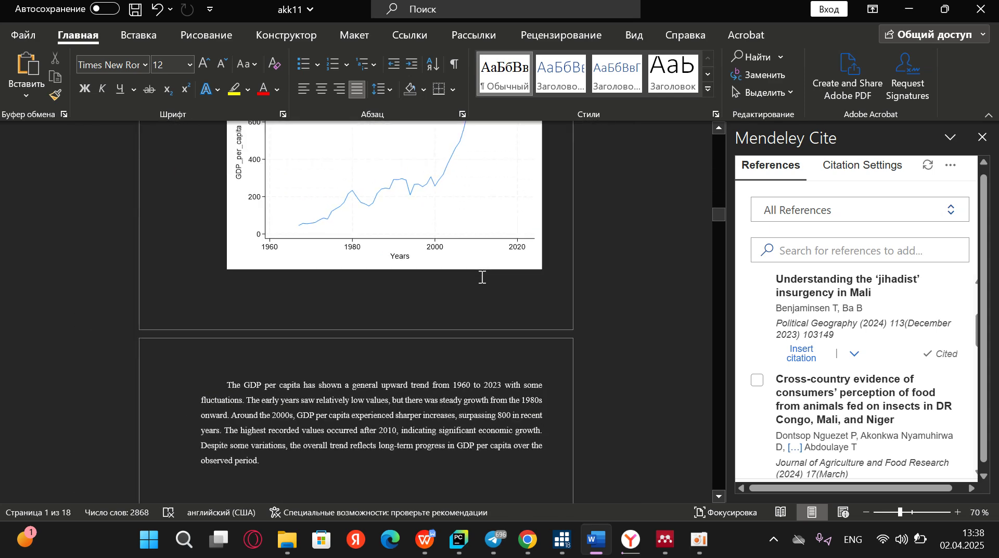
pyautogui.scroll(-12, 481, 276)
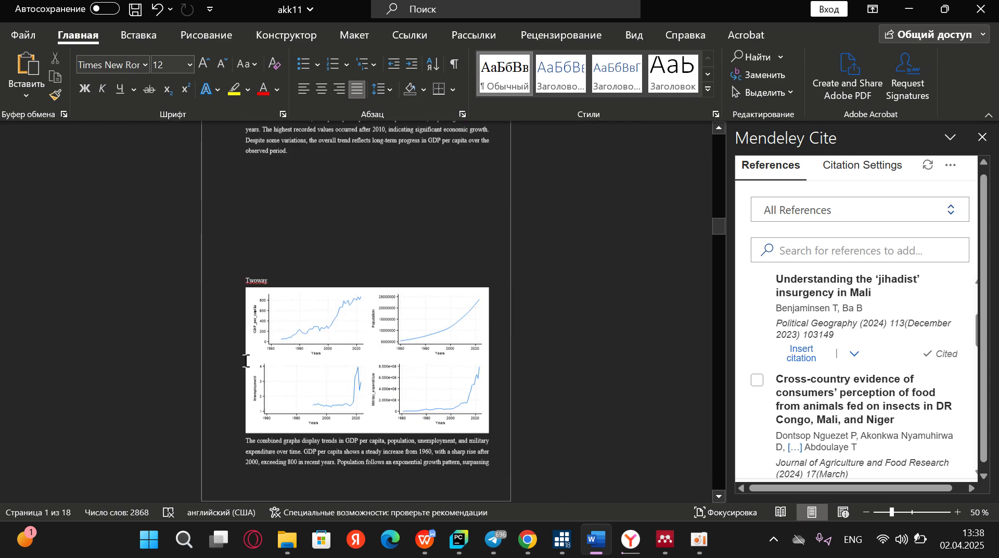
pyautogui.scroll(-8, 397, 315)
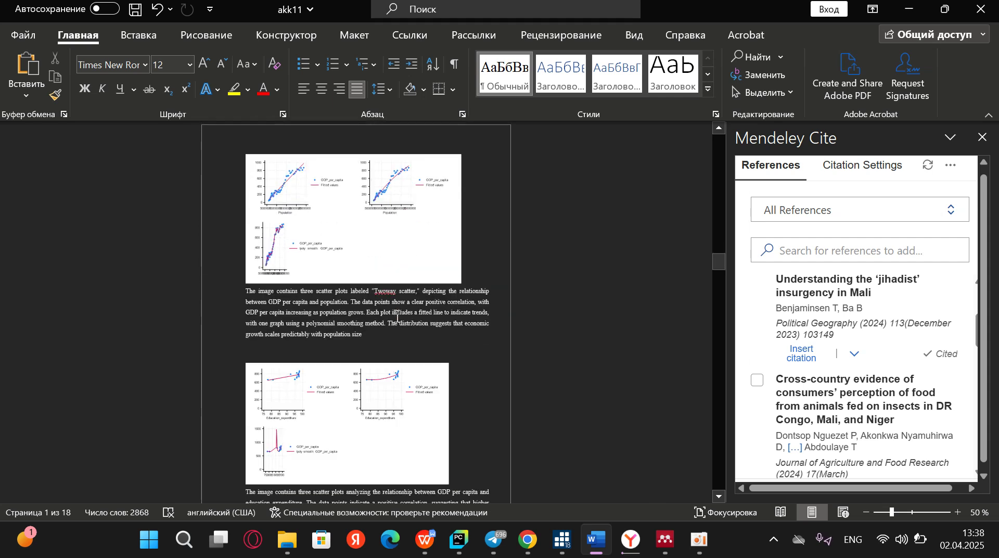
pyautogui.scroll(-8, 446, 270)
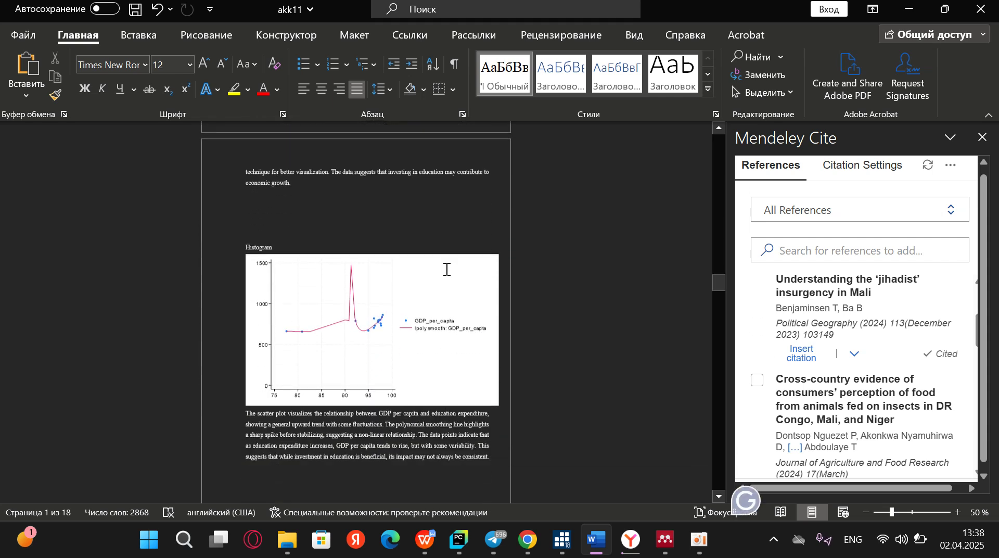
pyautogui.scroll(-12, 330, 383)
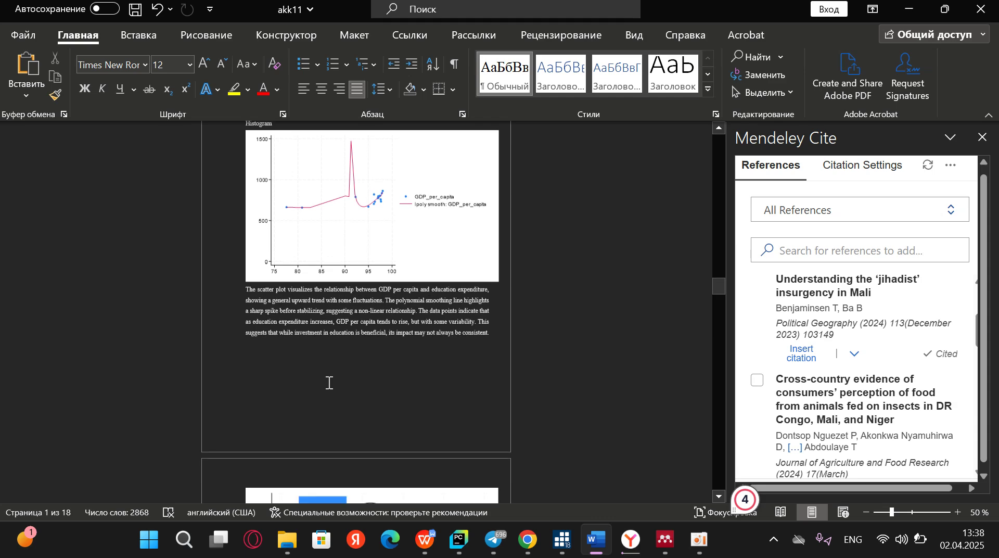
pyautogui.scroll(-10, 380, 301)
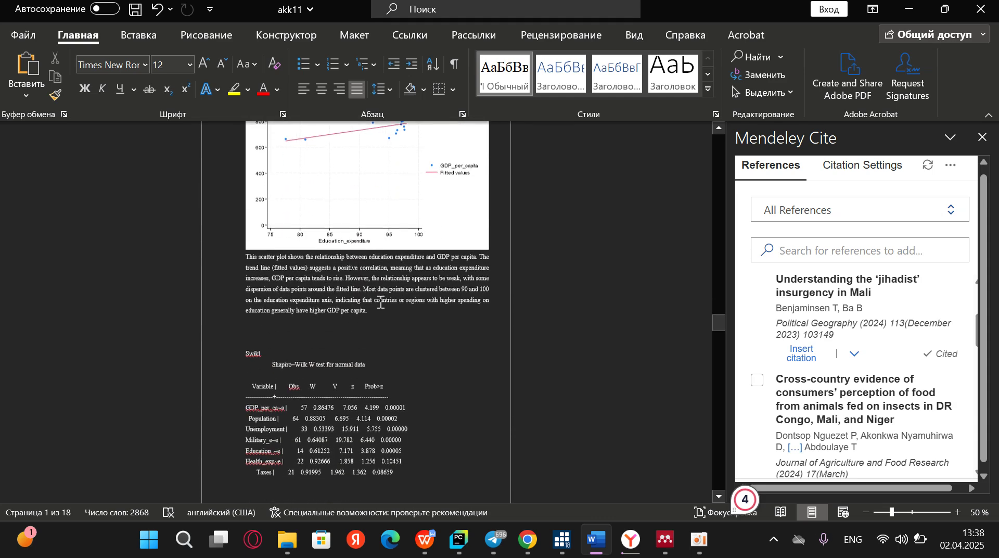
pyautogui.click(913, 13)
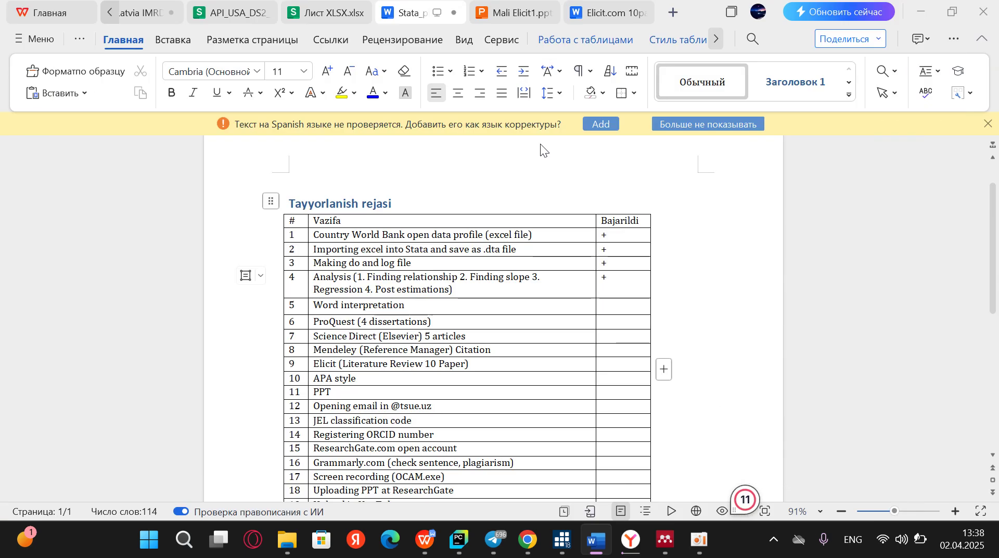
# Mark the Word interpretation task in row 5 as done with +, and highlight the Elicit literature review task in row 9
pyautogui.click(606, 311)
pyautogui.write('+')
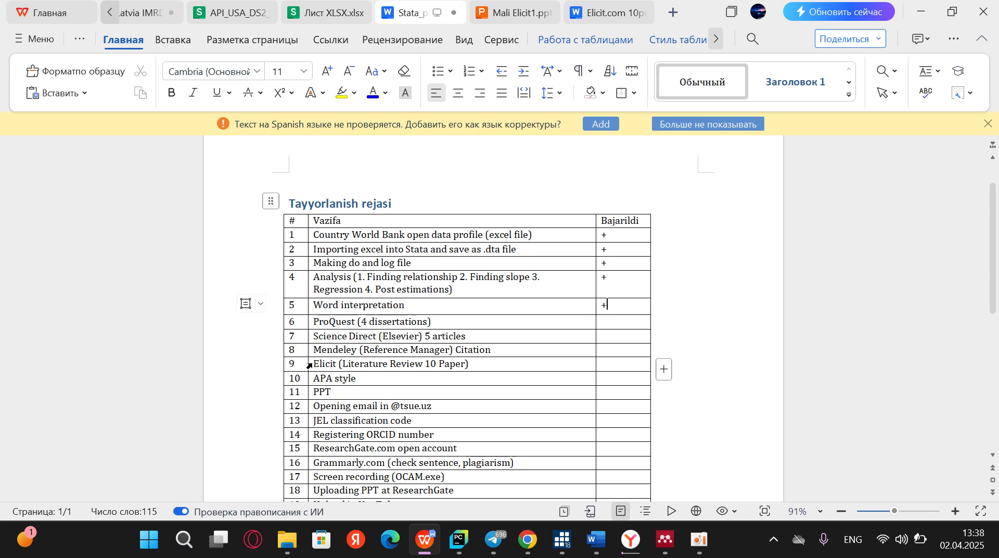
pyautogui.moveTo(317, 364); pyautogui.dragTo(466, 363)
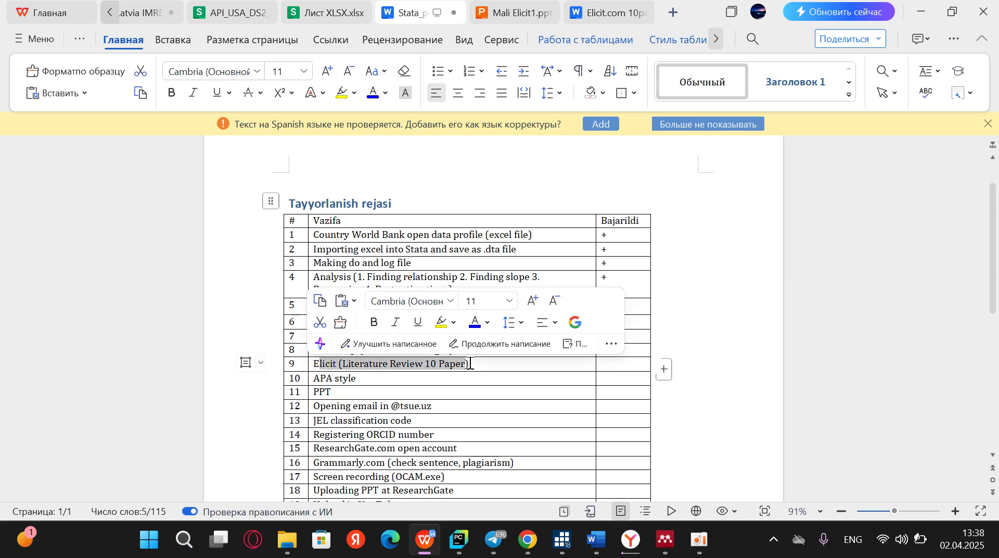
pyautogui.click(923, 7)
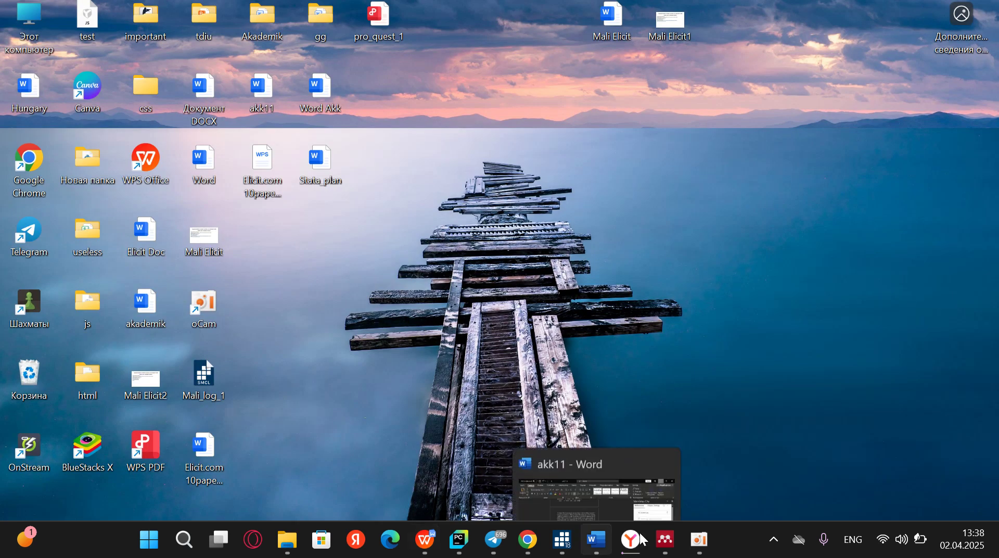
# Switch to Chrome, search for Elicit in a new tab, and open the elicit.com site
pyautogui.moveTo(527, 539)
pyautogui.click(502, 466)
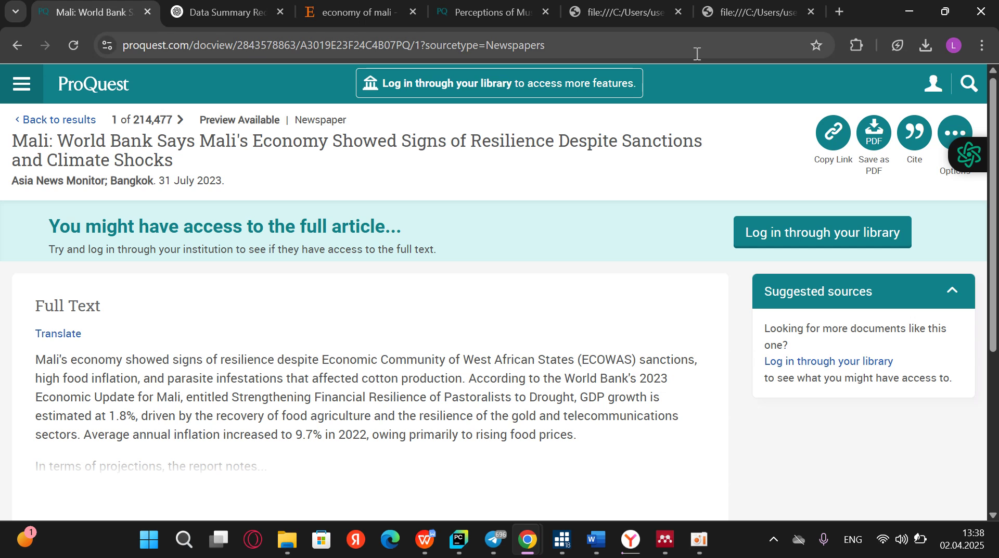
pyautogui.click(834, 12)
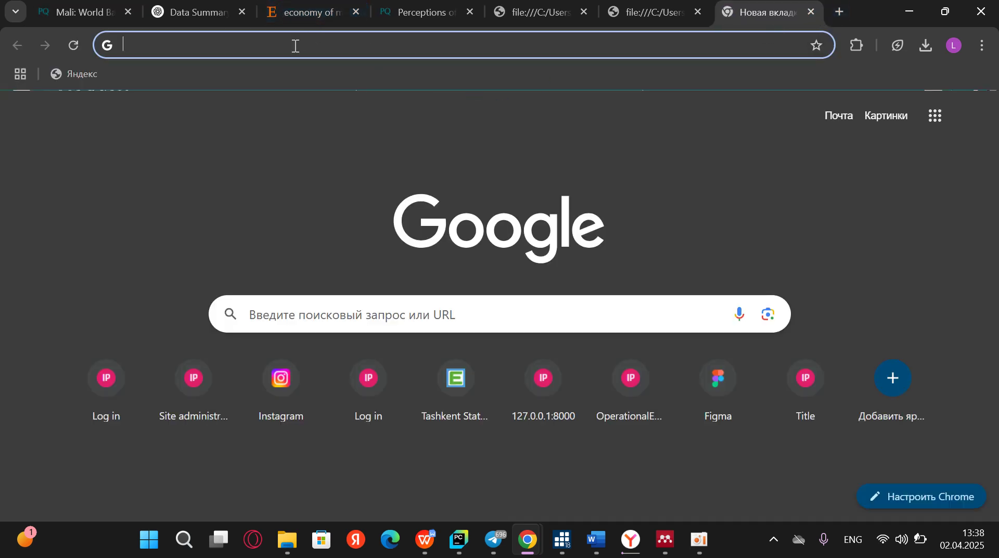
pyautogui.write('Elicit')
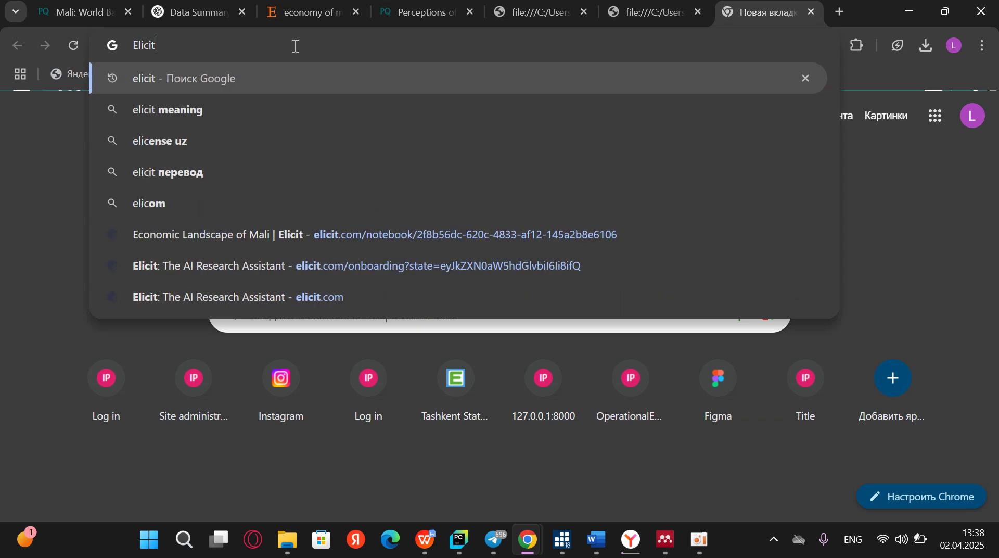
pyautogui.press('Return')
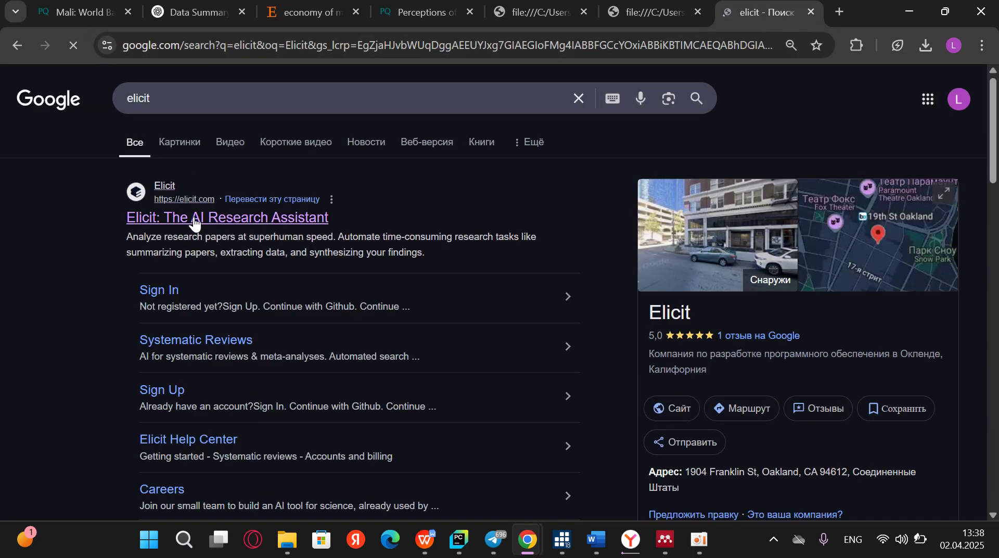
pyautogui.click(194, 219)
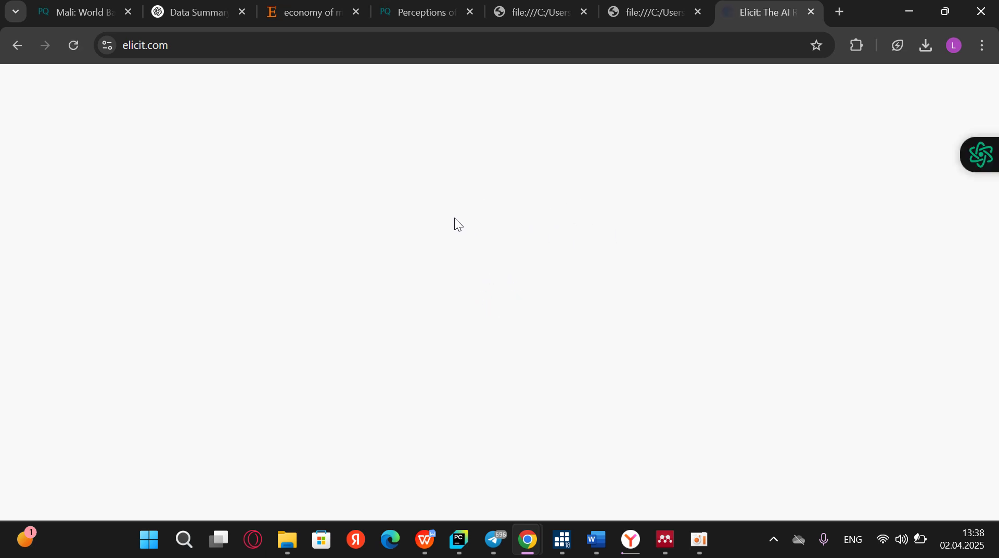
pyautogui.scroll(-2, 352, 226)
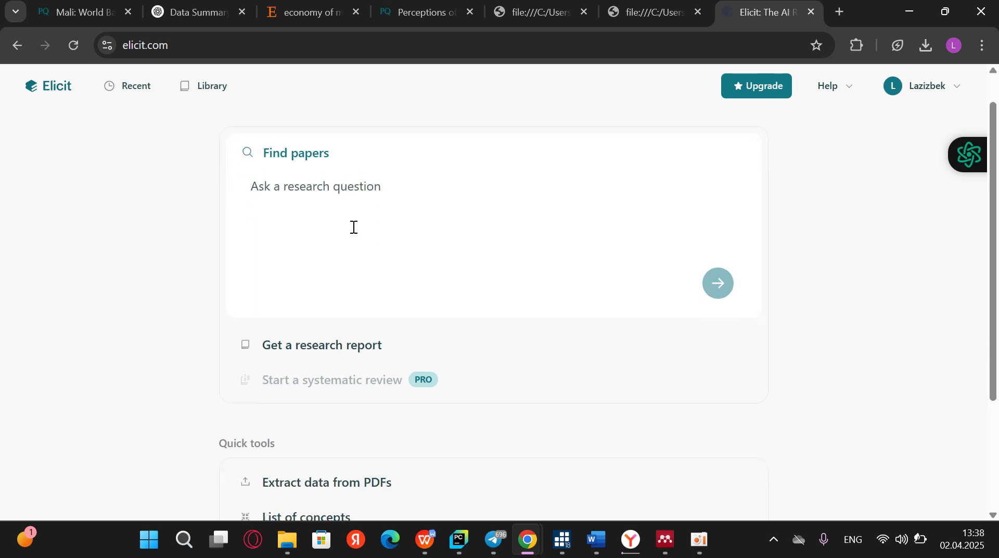
pyautogui.scroll(2, 336, 156)
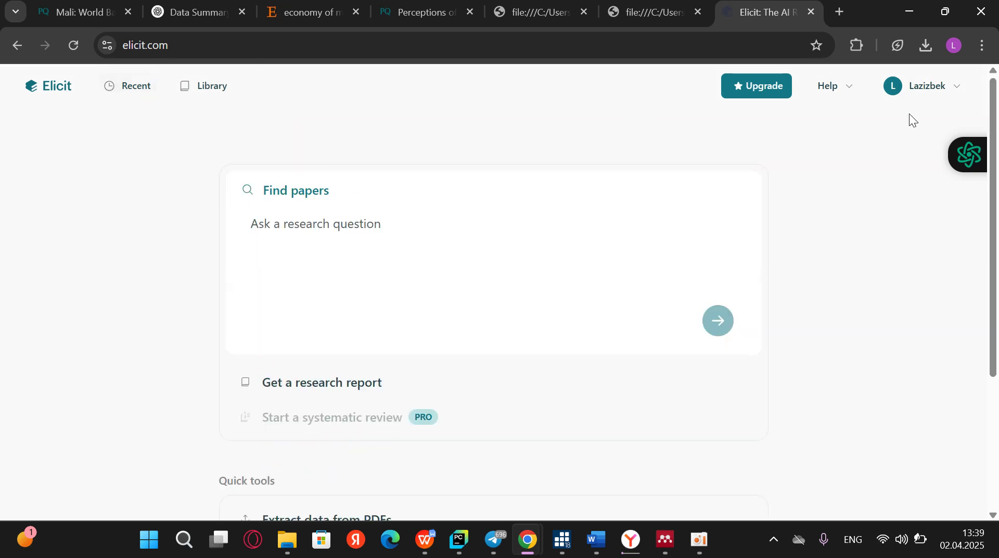
pyautogui.click(954, 92)
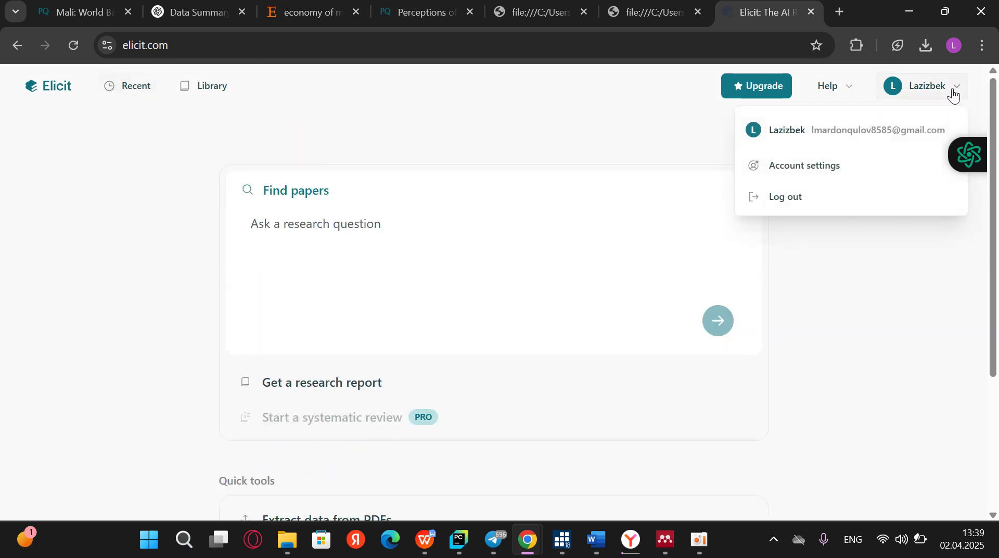
pyautogui.click(522, 155)
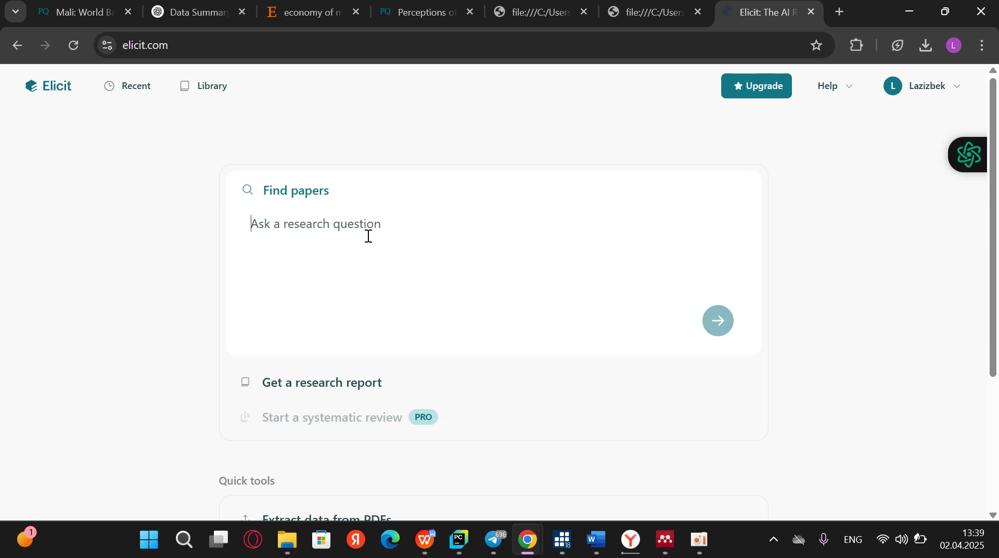
pyautogui.click(340, 219)
pyautogui.write('AM')
pyautogui.write('li')
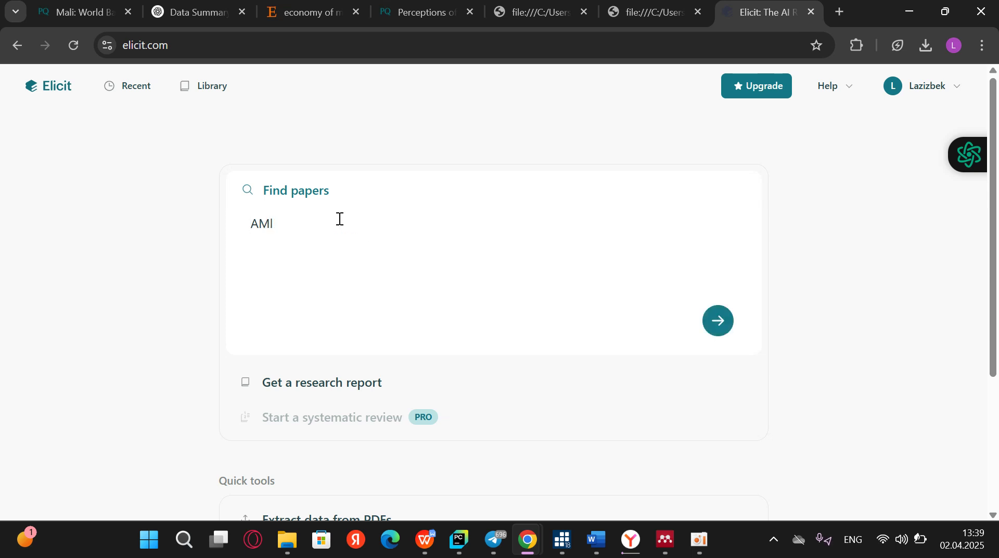
pyautogui.press('BackSpace')
pyautogui.press('BackSpace')
pyautogui.press('BackSpace')
pyautogui.press('BackSpace')
pyautogui.write('M')
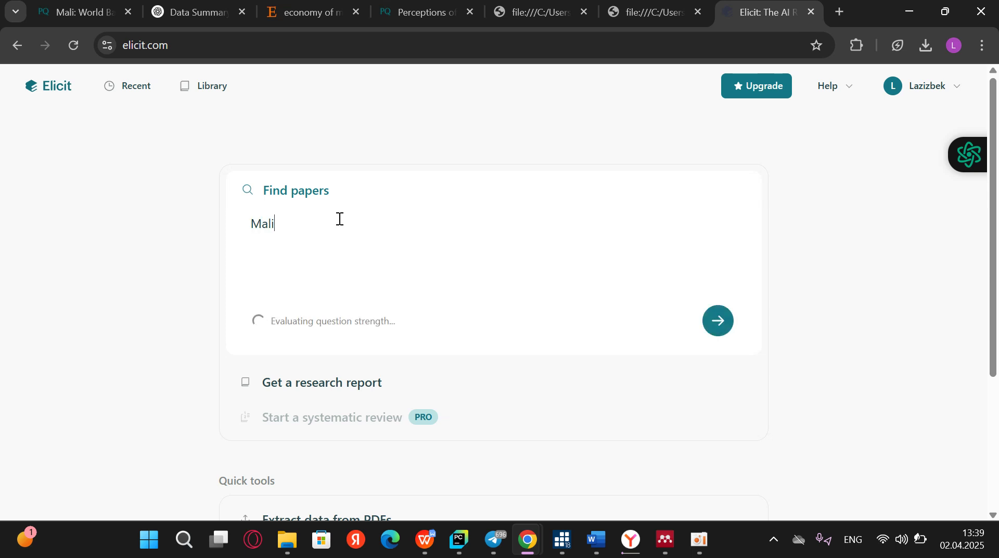
pyautogui.write('ali')
pyautogui.press('BackSpace')
pyautogui.press('BackSpace')
pyautogui.press('BackSpace')
pyautogui.press('BackSpace')
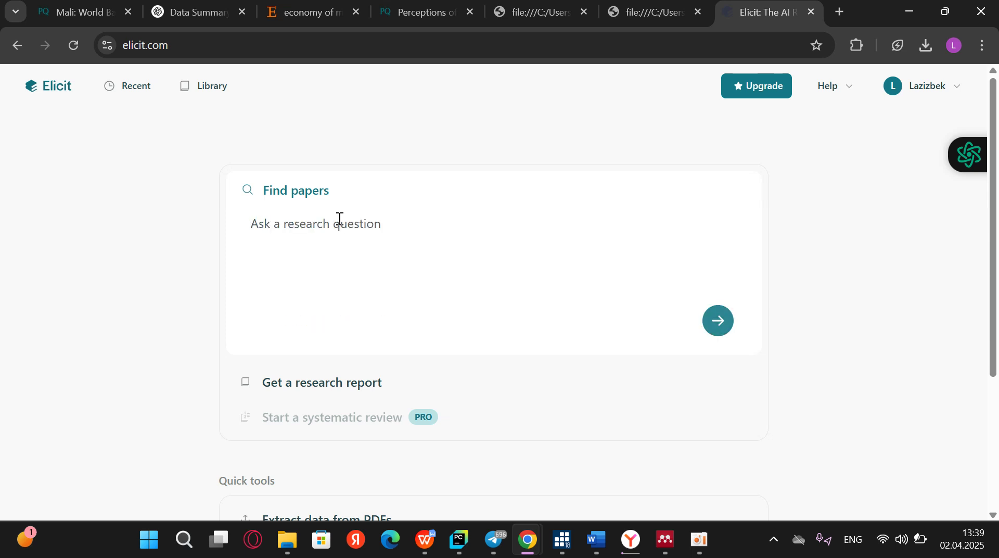
# Search Elicit for papers on "economy of mali" and minimize the browser
pyautogui.write('economy of mali')
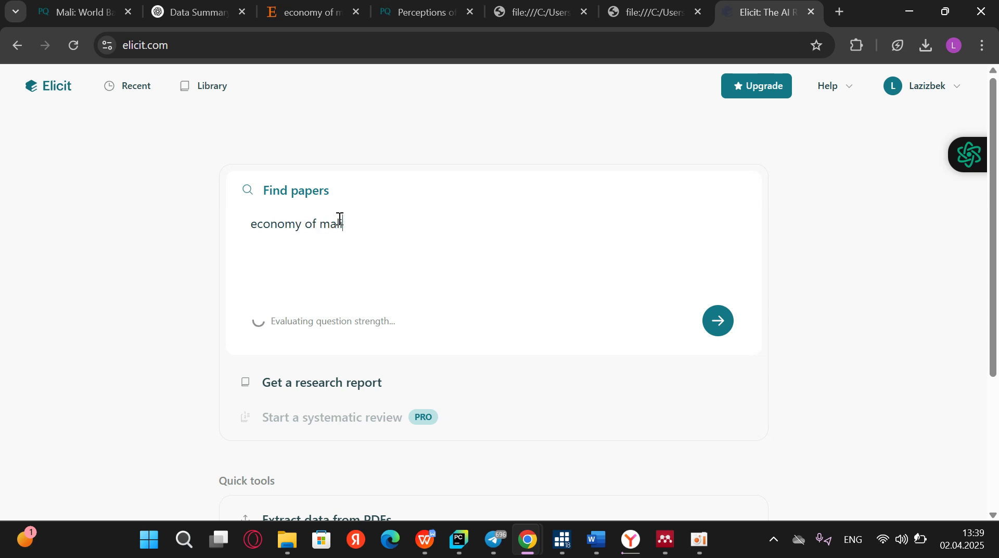
pyautogui.press('Return')
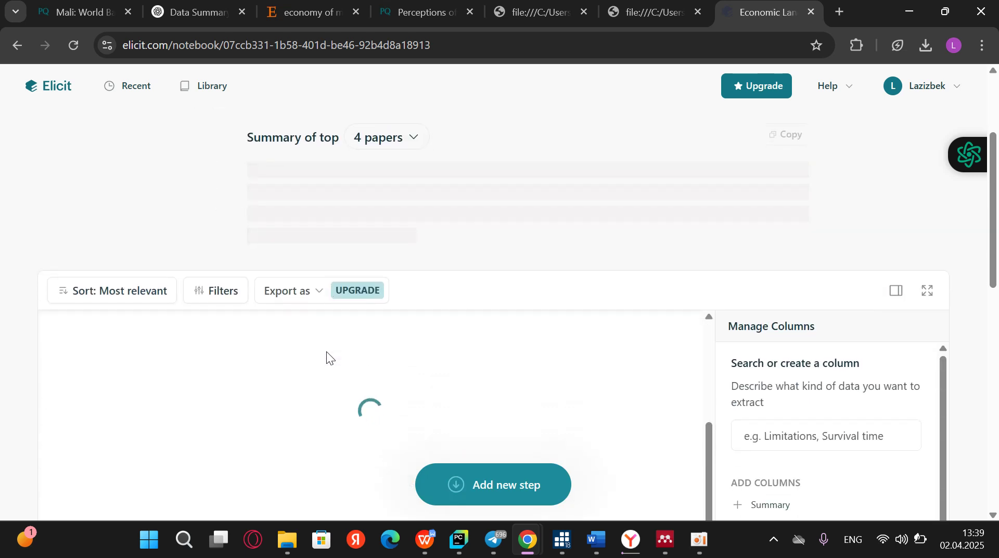
pyautogui.click(910, 12)
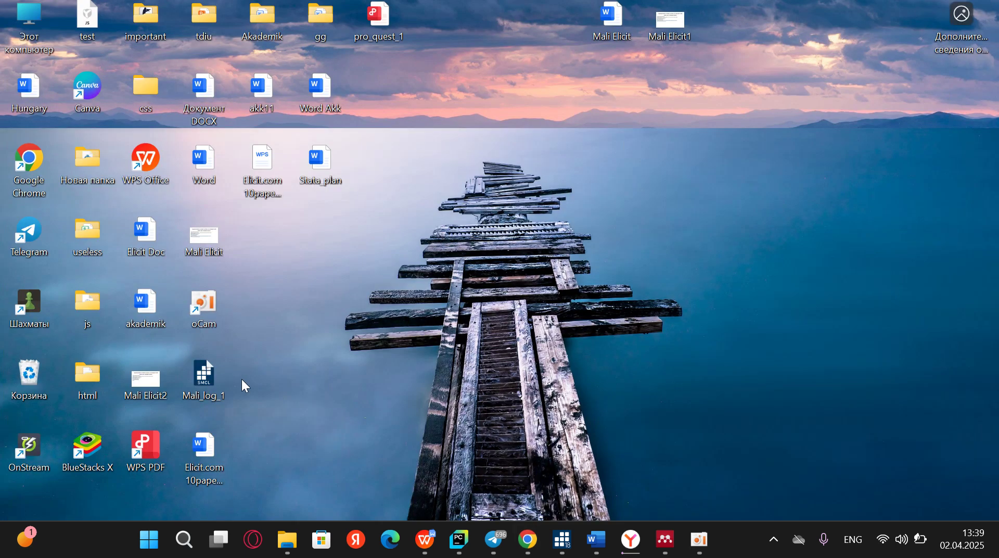
# Open the Elicit.com 10-paper document from the desktop, examine its table of papers and abstract summaries, and minimize it
pyautogui.click(192, 448)
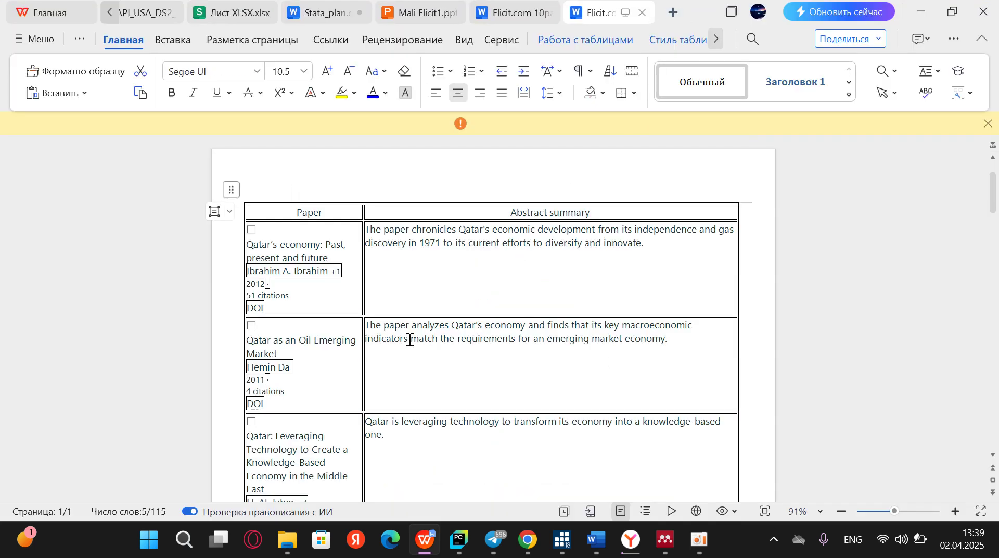
pyautogui.scroll(-3, 442, 338)
pyautogui.scroll(-6, 410, 339)
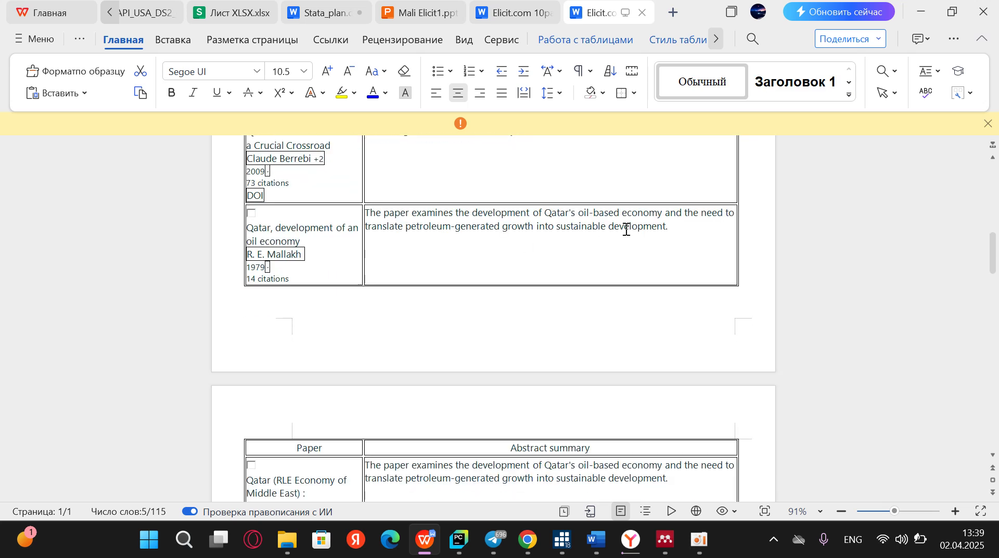
pyautogui.click(922, 12)
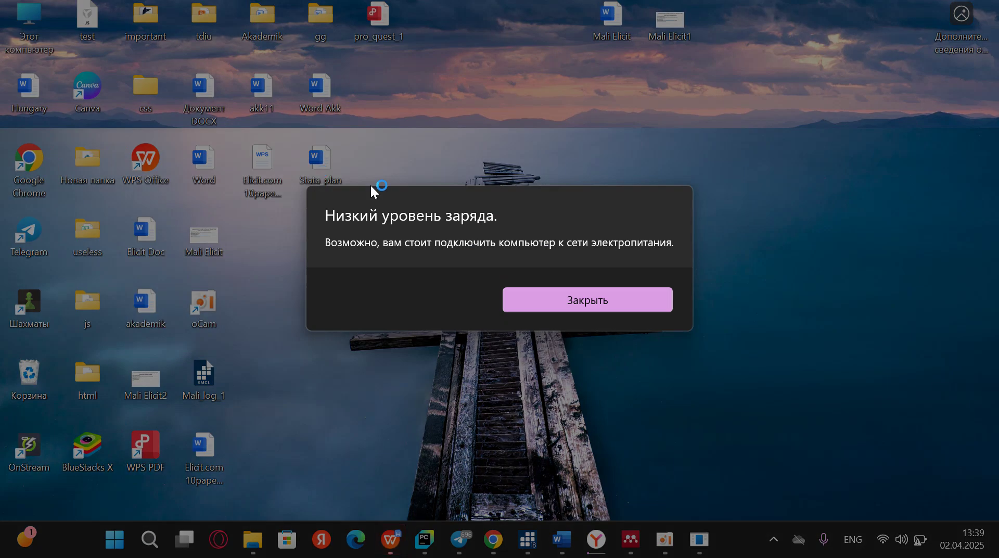
# Dismiss the low-battery warning and mark the Elicit literature review task in row 9 of the Stata_plan checklist in WPS Office with +
pyautogui.click(607, 301)
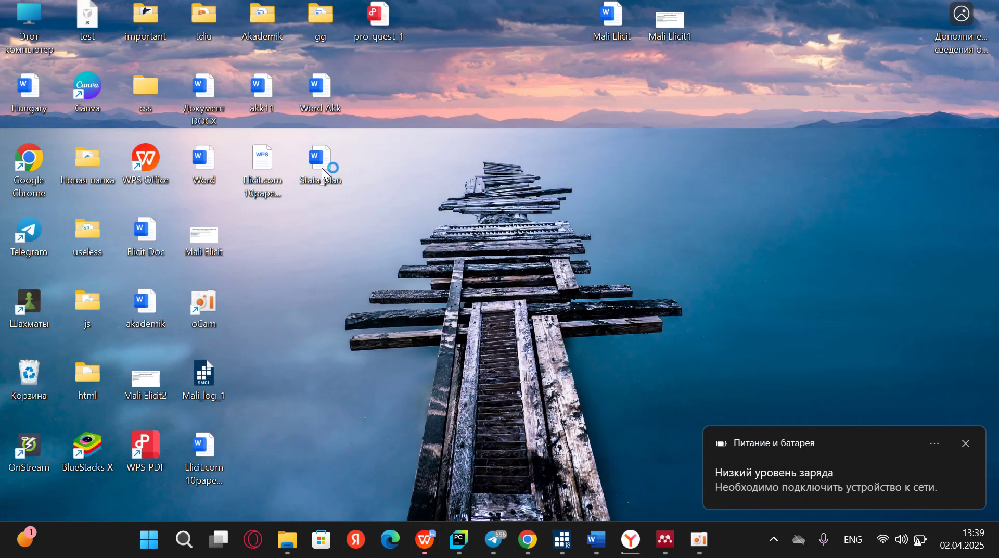
pyautogui.moveTo(430, 541)
pyautogui.click(403, 422)
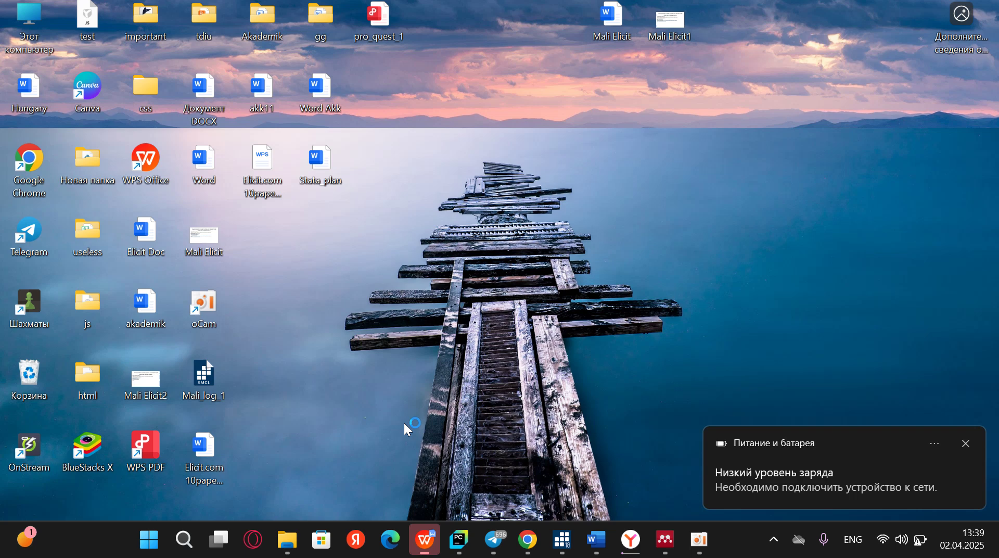
pyautogui.click(512, 12)
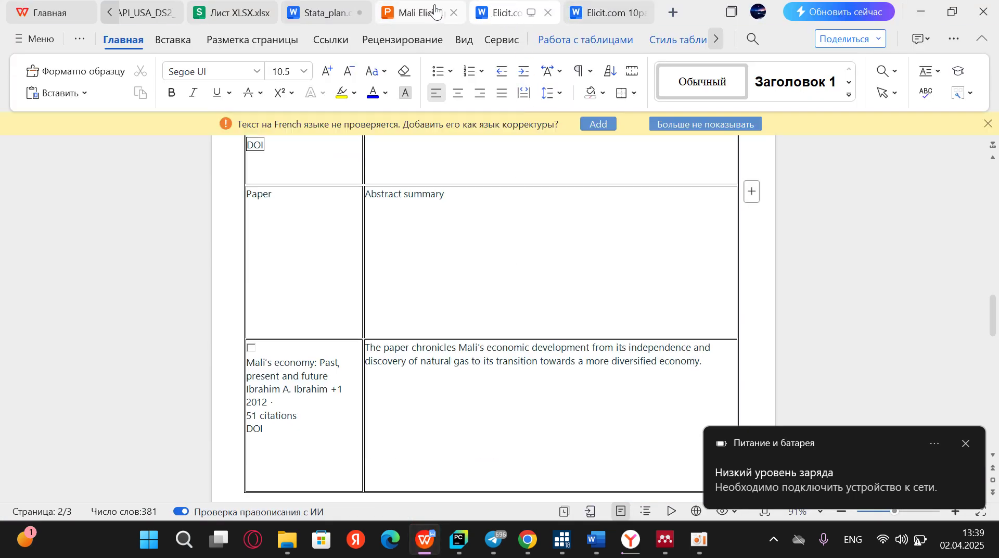
pyautogui.click(326, 12)
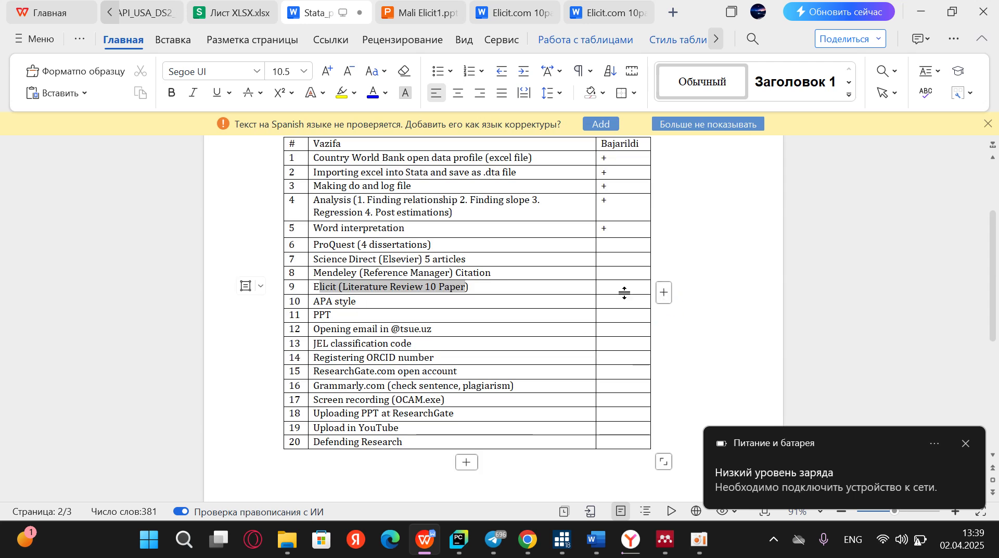
pyautogui.click(622, 289)
pyautogui.write('+')
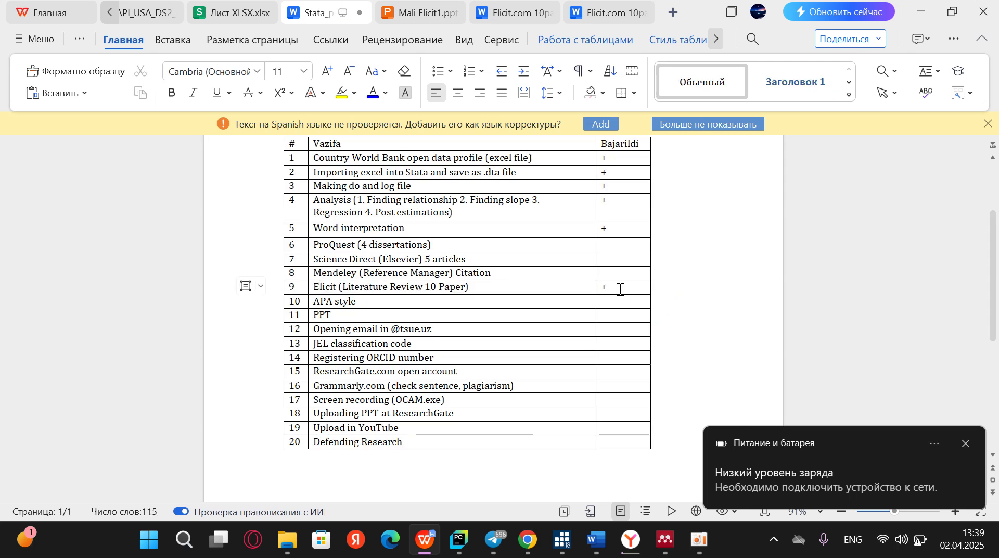
pyautogui.moveTo(699, 541)
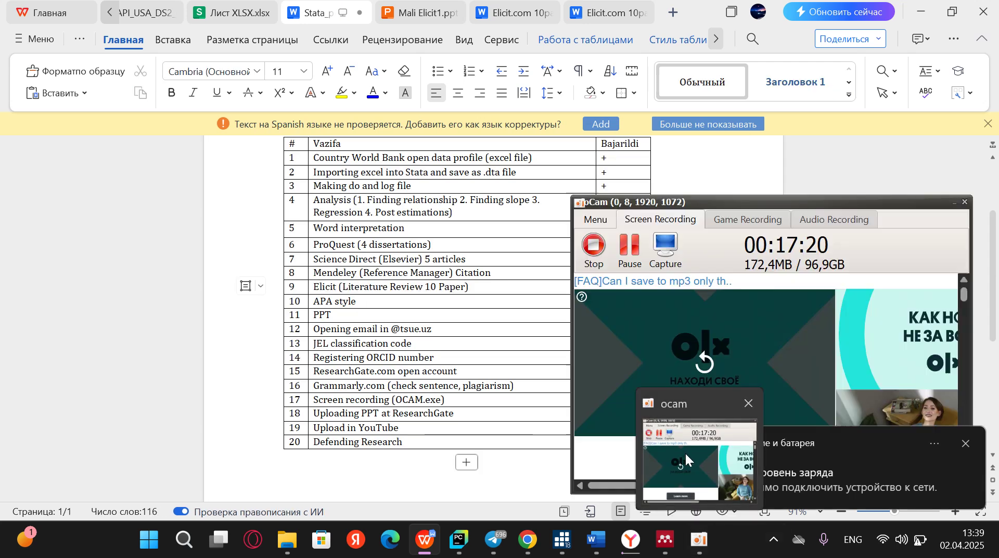